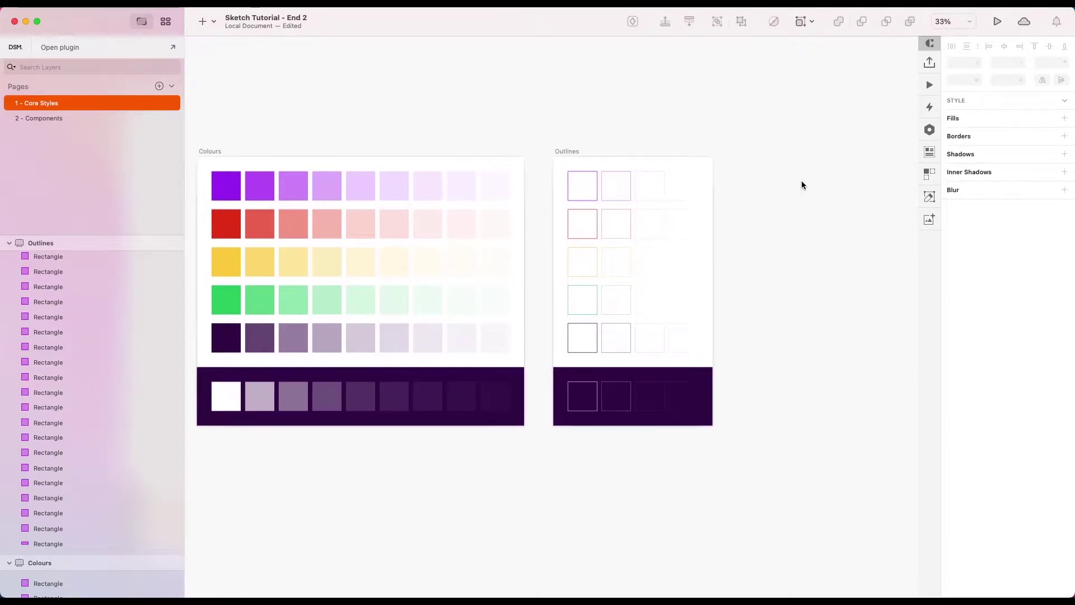
Duplicate the Outlines artboard and place the copy beside the original, to its right on the canvas.
scroll(802, 185, "right", 1)
scroll(802, 185, "down", 1)
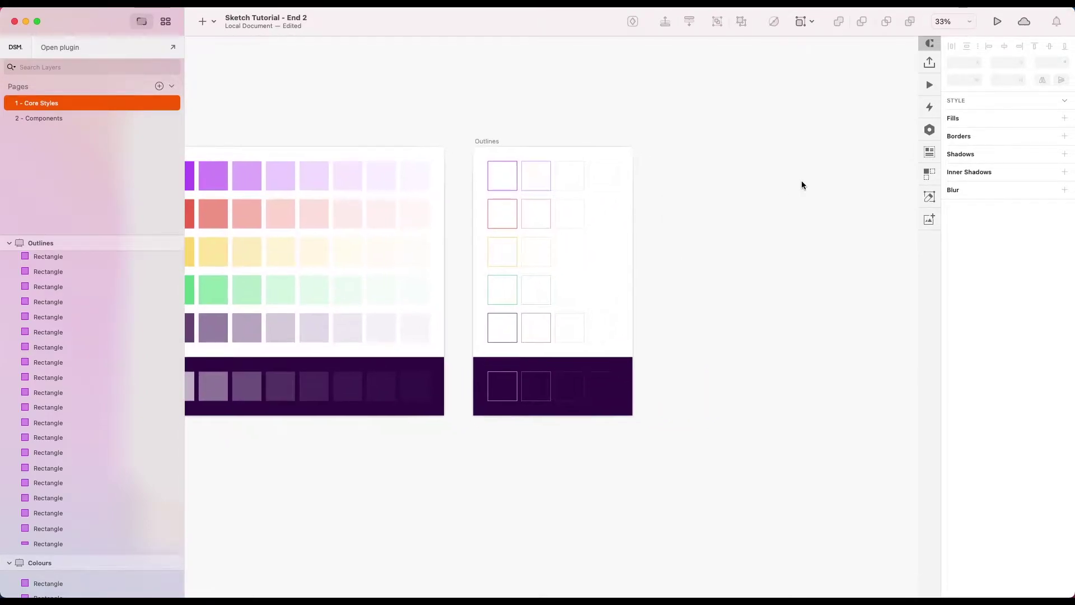
left_click_drag(492, 140, 682, 137)
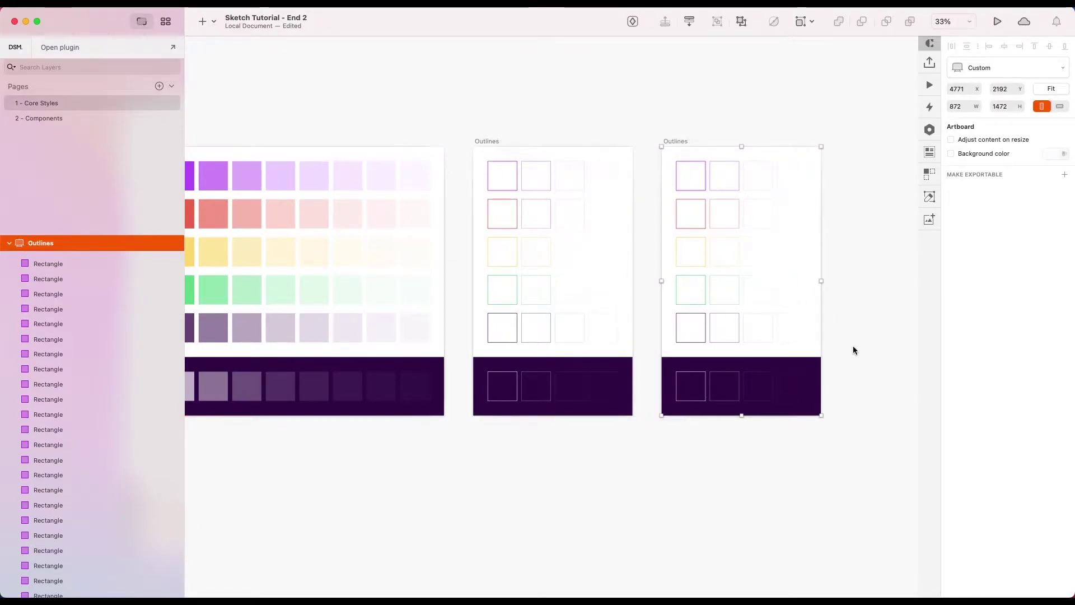
Delete the dark band and all outline squares except the top purple row from the copied artboard.
left_click(781, 394)
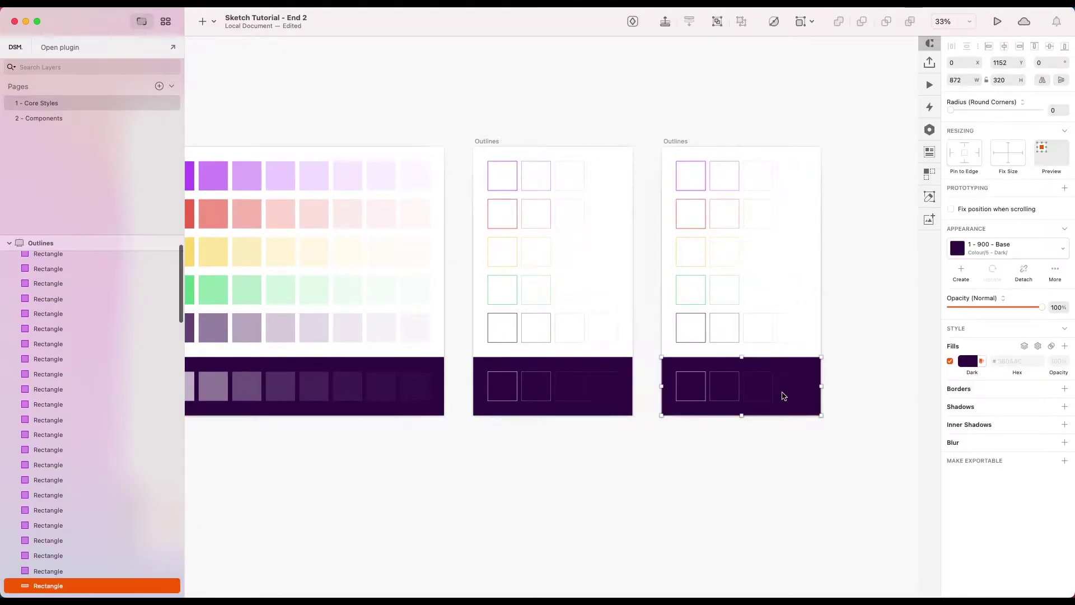
key("BackSpace")
left_click_drag(842, 413, 666, 216)
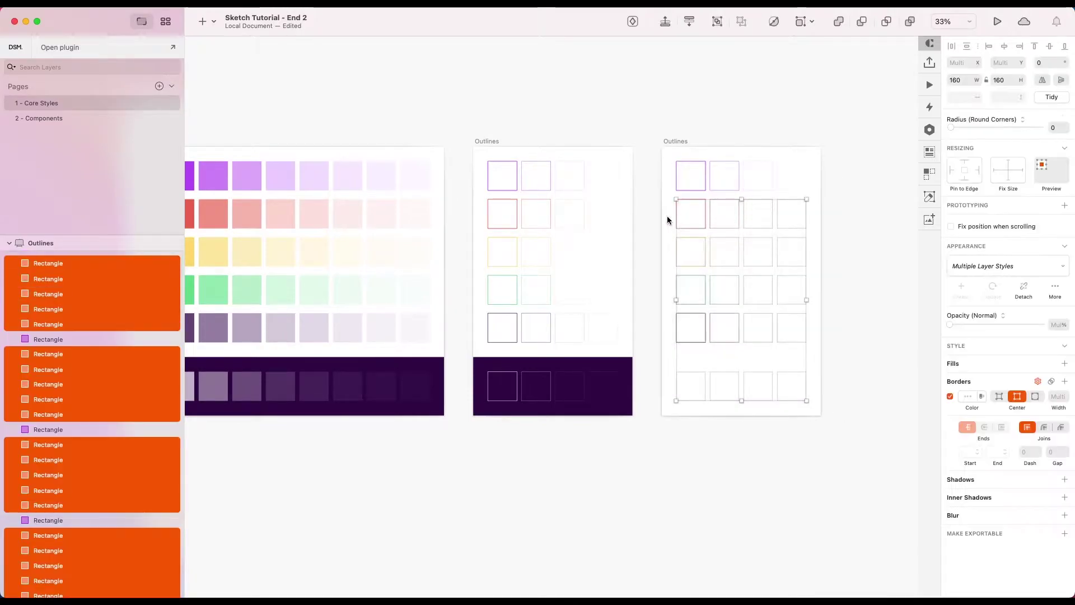
key("BackSpace")
left_click(779, 190)
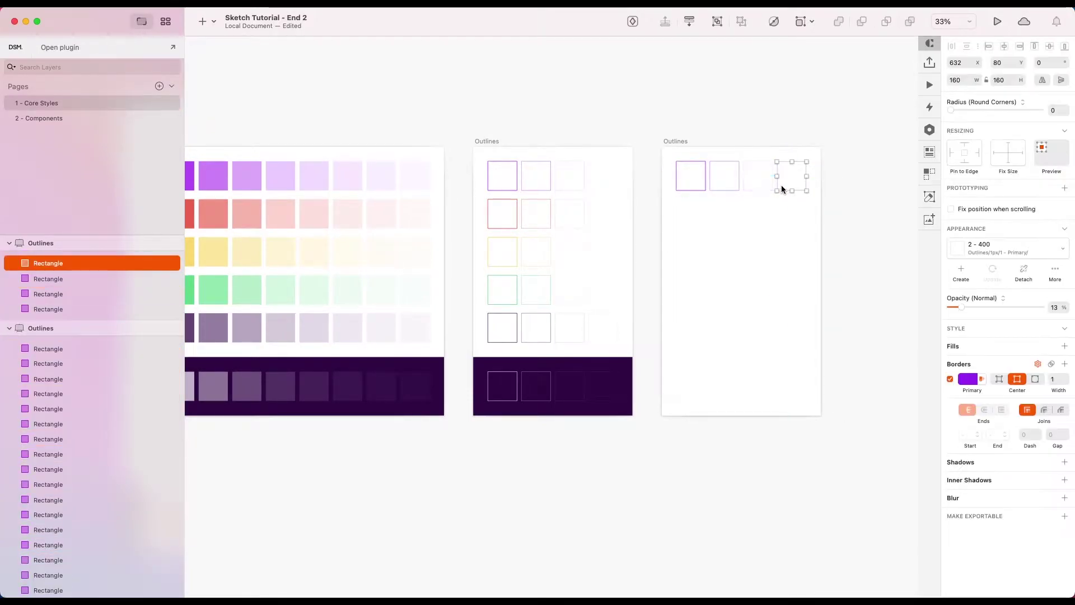
Resize the copied artboard to 1056 wide by 320 high.
left_click(675, 142)
left_click(964, 105)
type("+1")
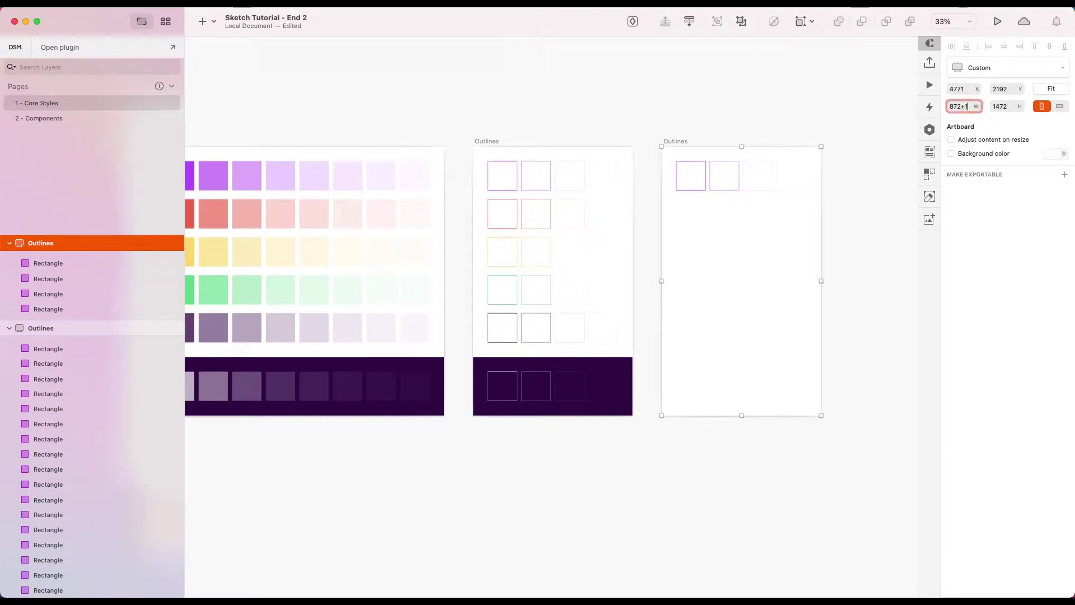
type("84")
key("Return")
left_click_drag(758, 414, 757, 207)
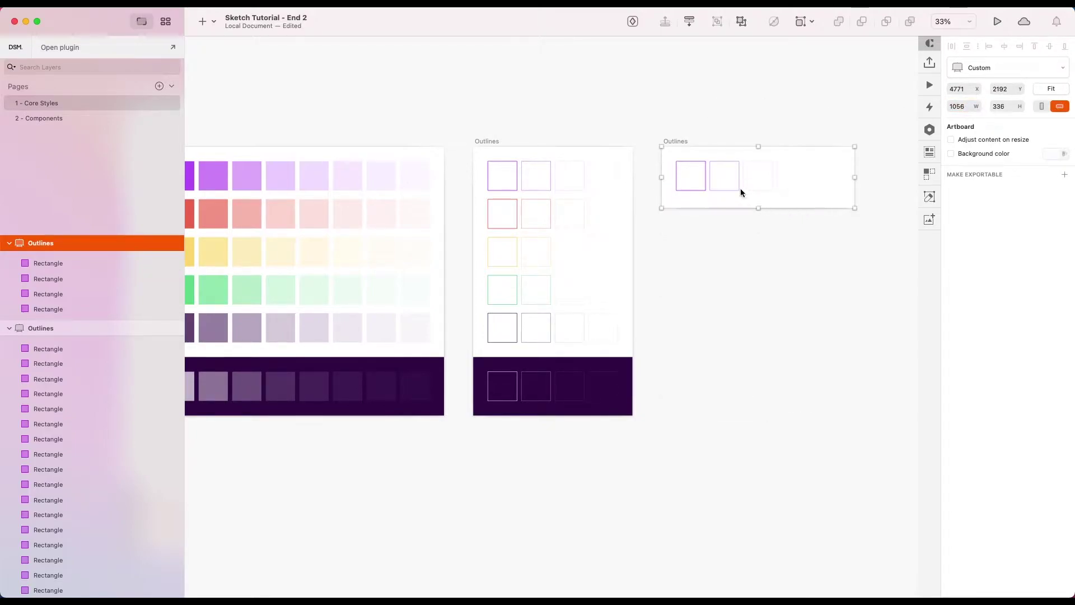
left_click(999, 106)
type("320")
key("Return")
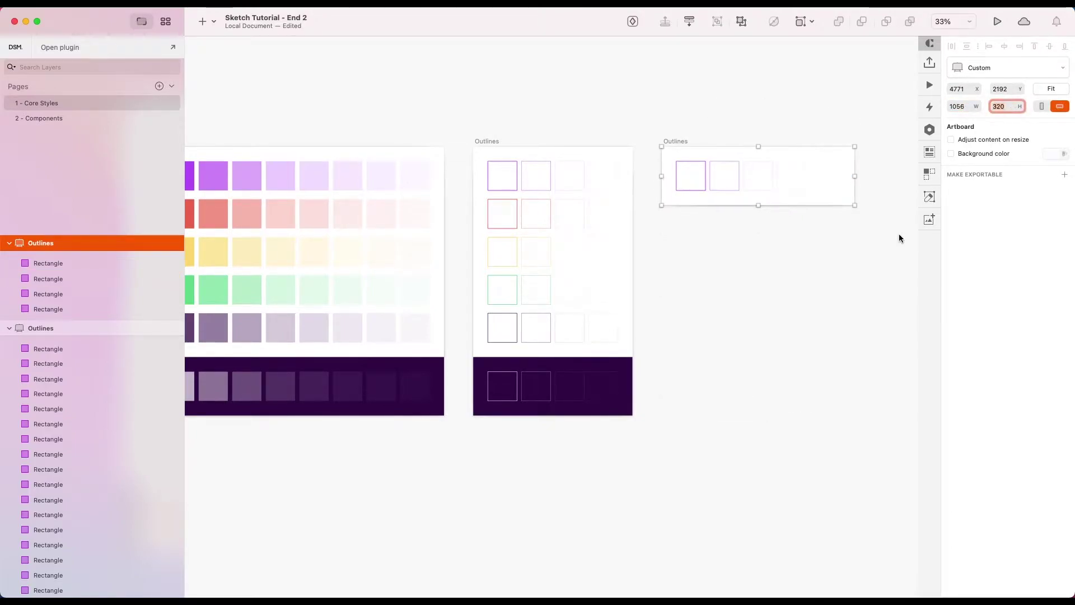
Draw a 160 by 160 rectangle exactly over the first purple outline square in the copied artboard.
left_click(899, 238)
scroll(737, 193, "right", 3)
scroll(728, 186, "up", 5)
key("r")
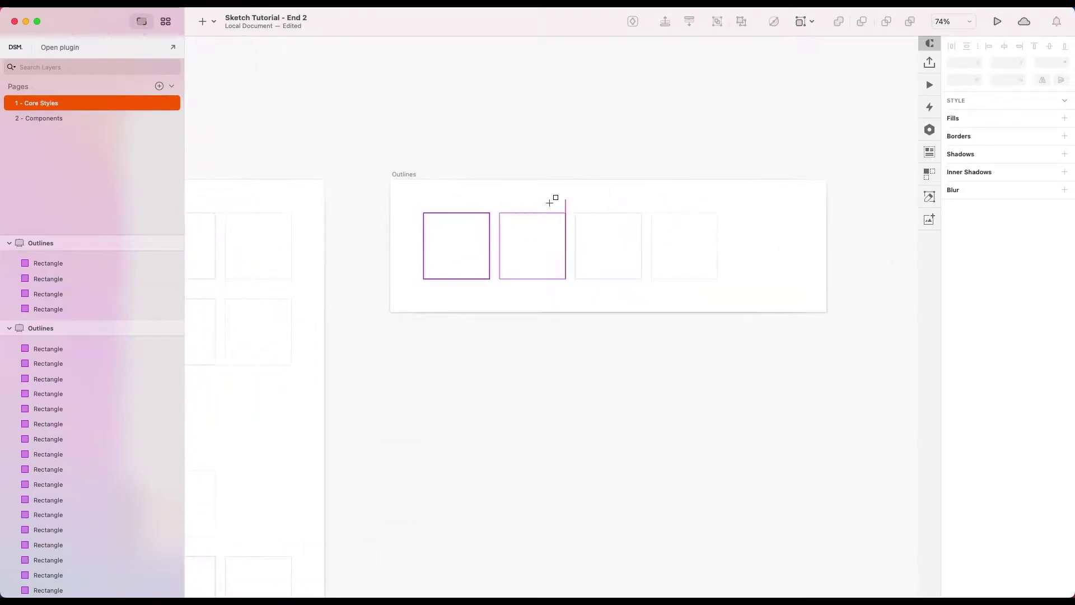
left_click_drag(424, 213, 490, 277)
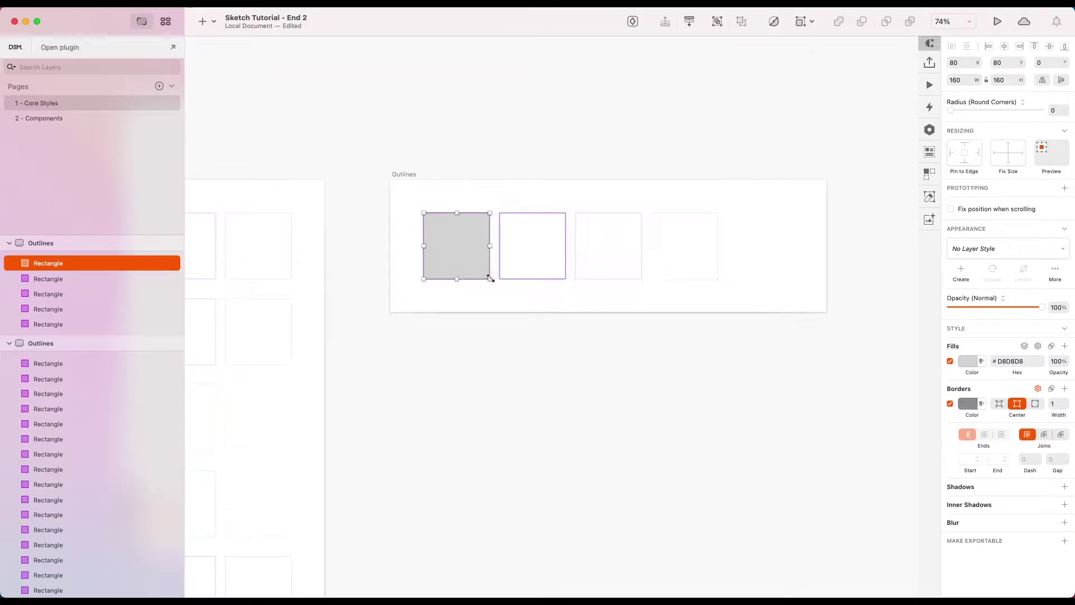
Delete the four purple outline squares from the copied artboard, including the one beneath the new grey rectangle.
left_click(534, 276)
left_click(535, 276)
left_click(640, 276, "shift")
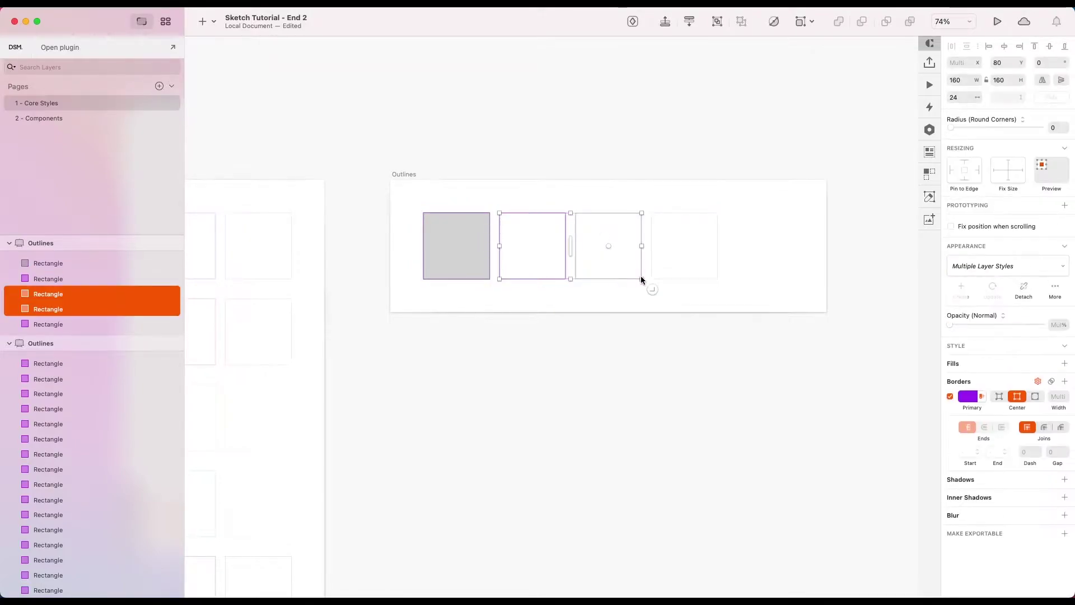
left_click(716, 274, "shift")
key("Delete")
left_click(476, 281)
left_click(46, 268)
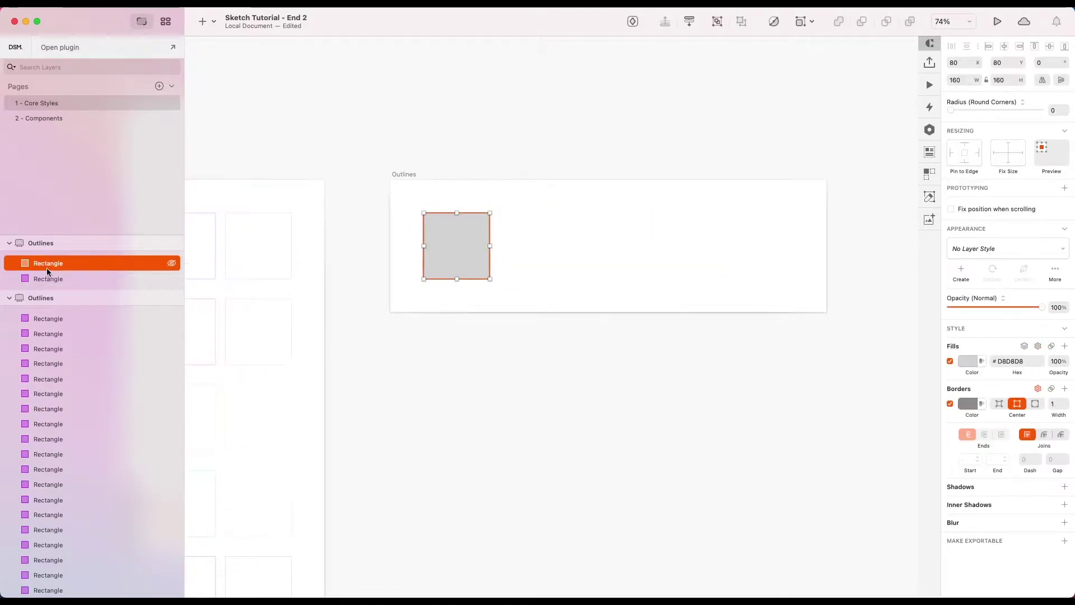
key("Delete")
scroll(481, 212, "down", 5)
scroll(486, 203, "up", 7)
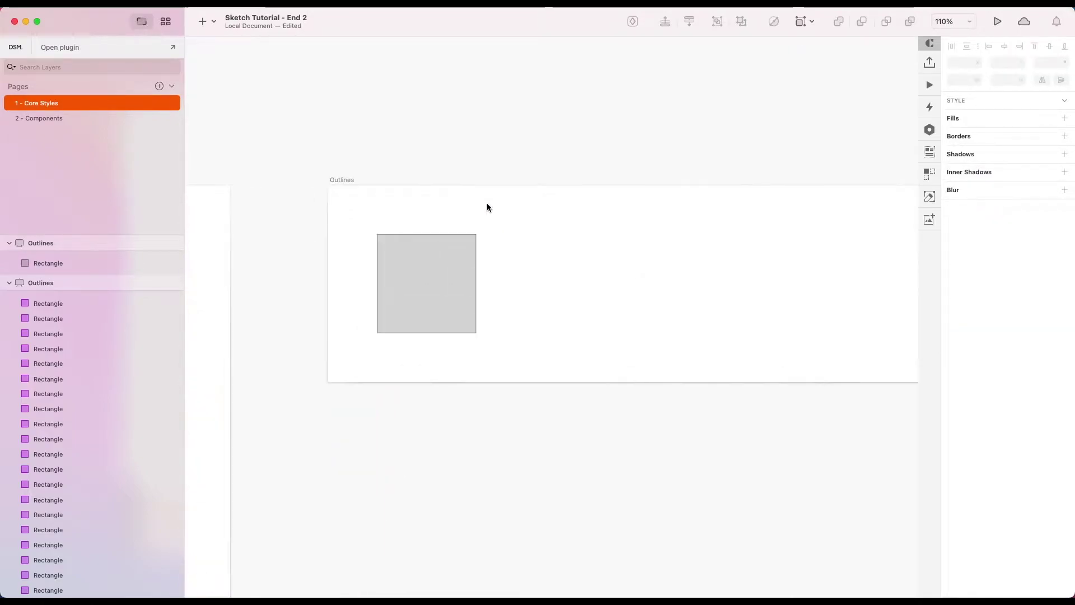
Rename the copied artboard as Shadows.
left_click(464, 246)
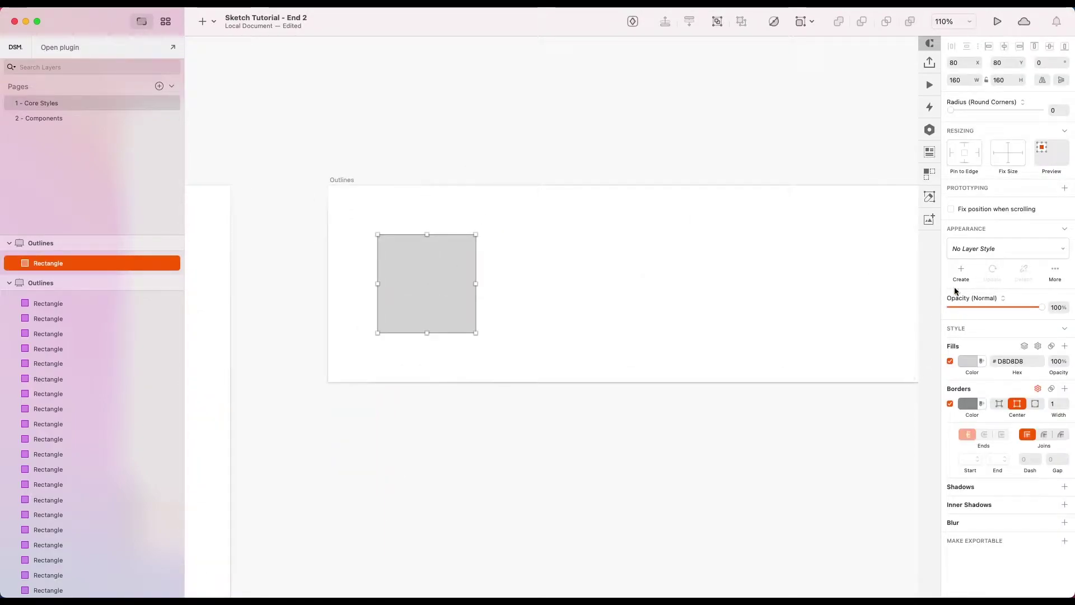
scroll(517, 190, "right", 1)
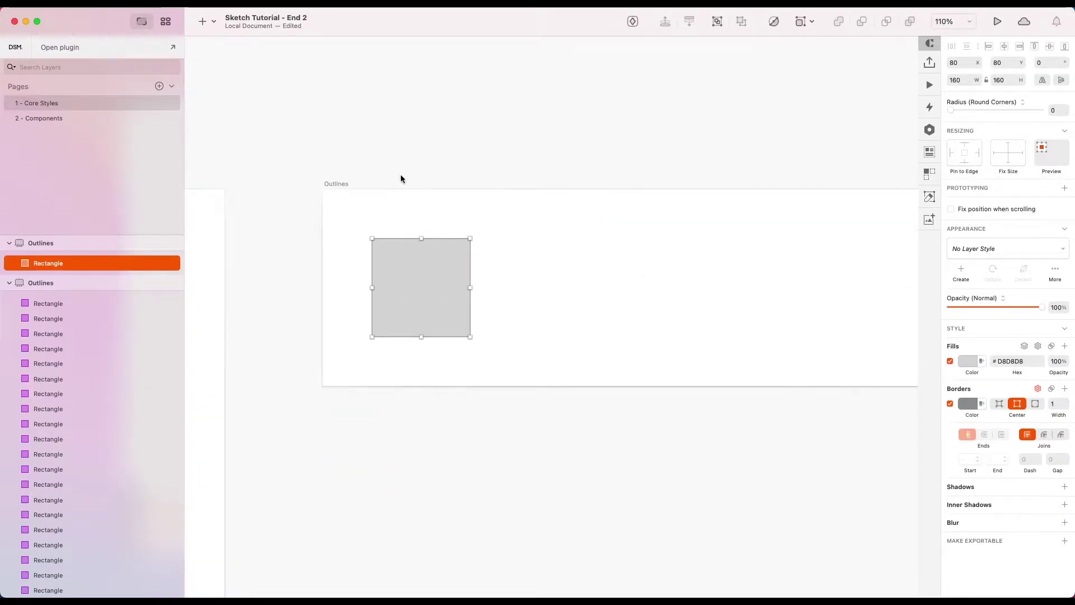
left_click(332, 186)
double_click(53, 240)
key("Return")
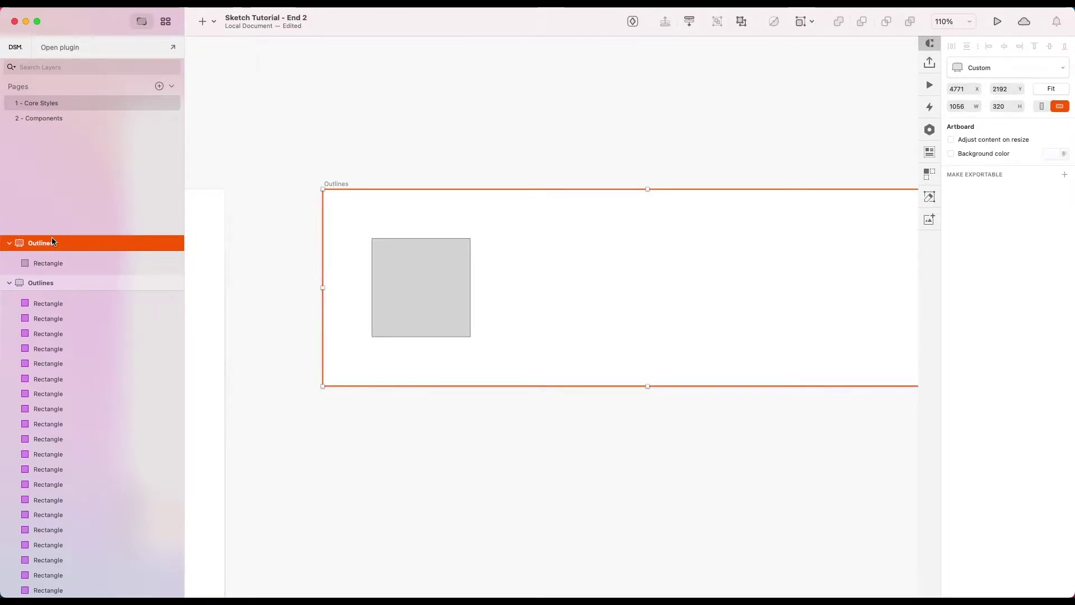
double_click(52, 242)
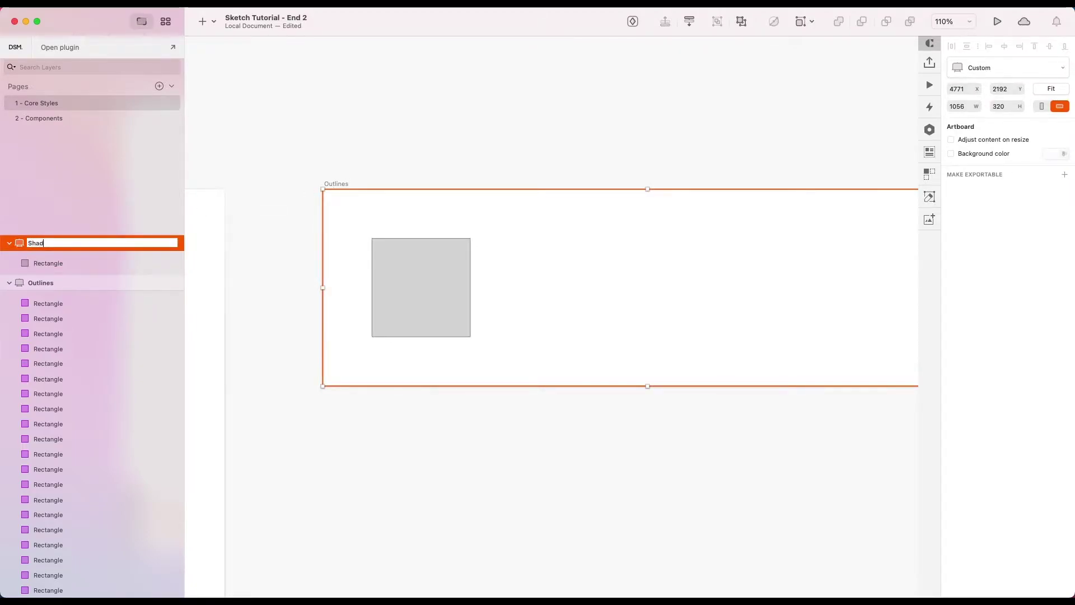
key("Return")
Remove the border from the grey square in the Shadows artboard.
left_click(427, 285)
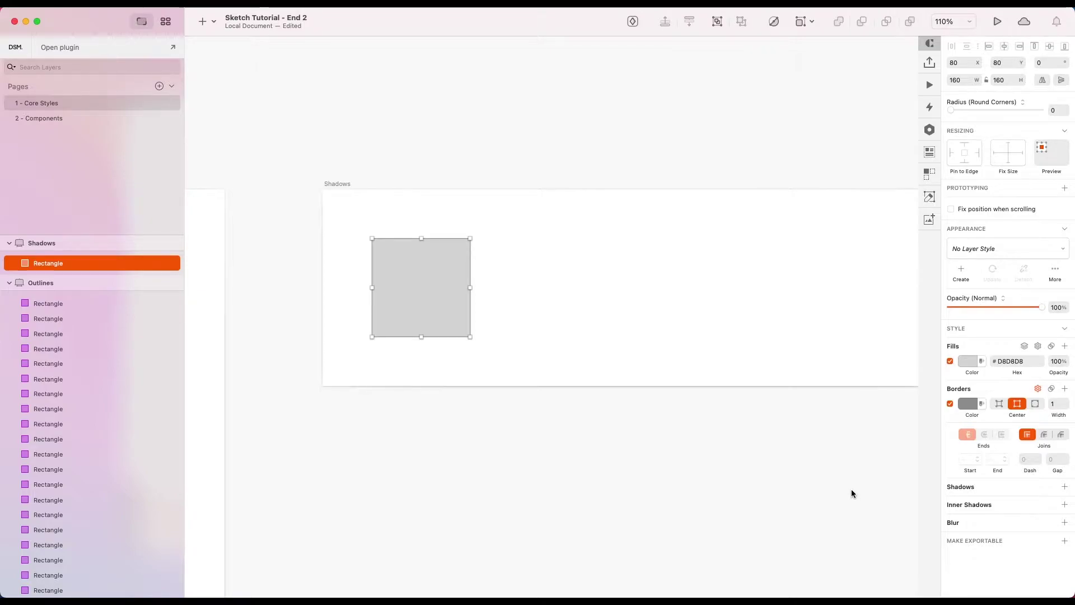
left_click(950, 403)
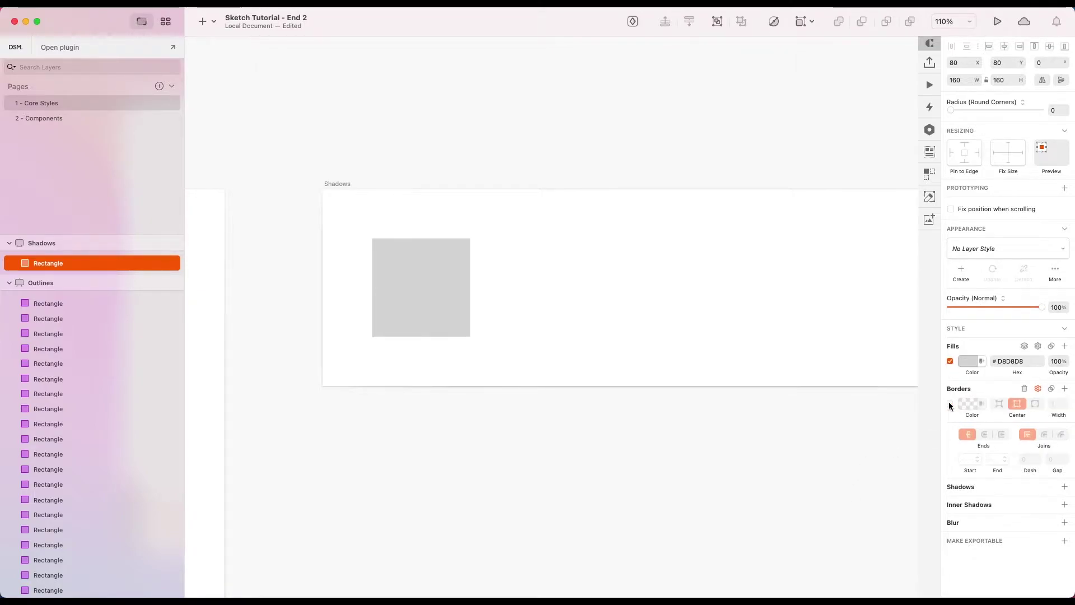
left_click(1019, 388)
Set the square's fill to the Light colour variable.
left_click(963, 361)
scroll(998, 511, "down", 3)
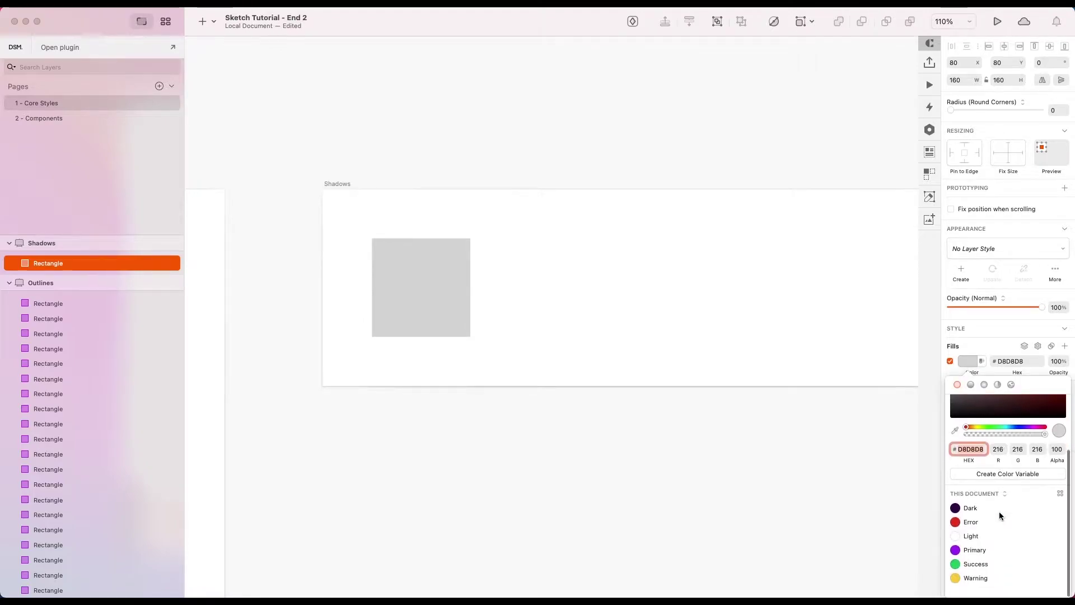
left_click(1000, 541)
left_click(442, 271)
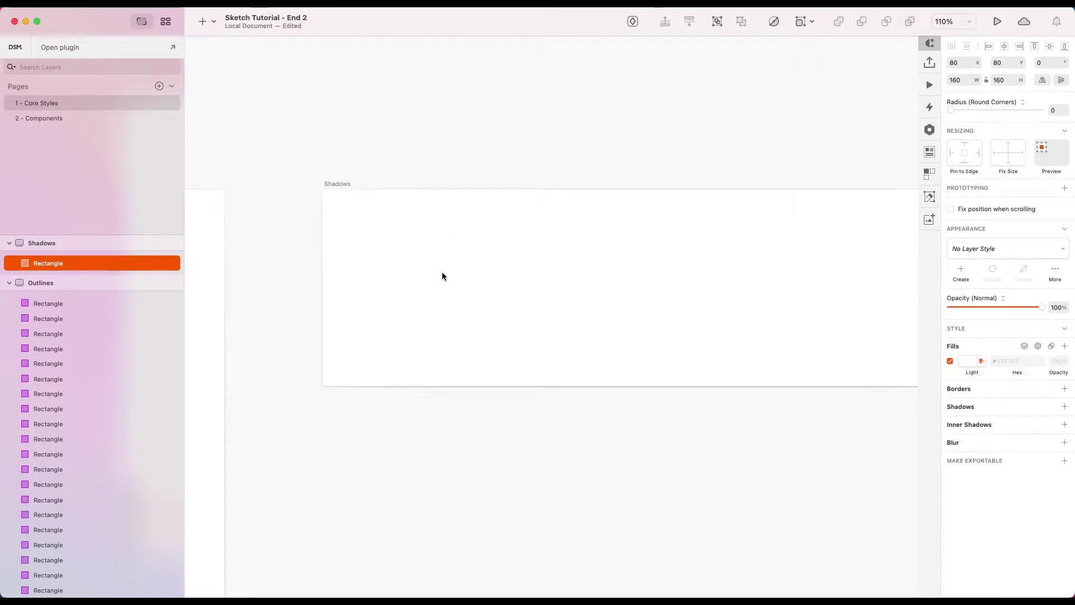
left_click(553, 358)
left_click(439, 285)
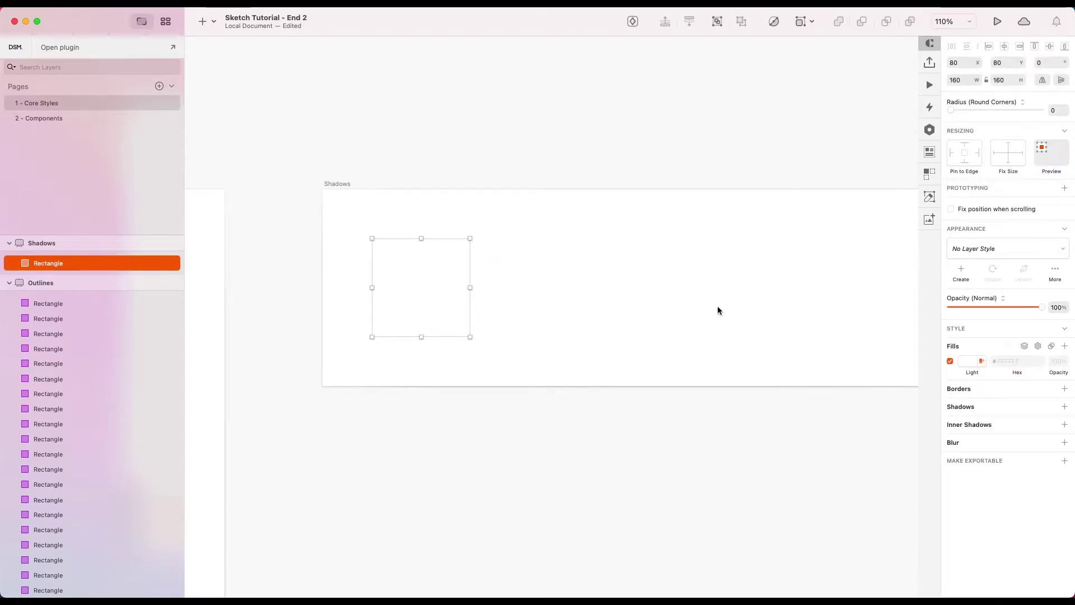
Add a shadow to the square and set its colour to the Dark colour variable.
left_click(988, 405)
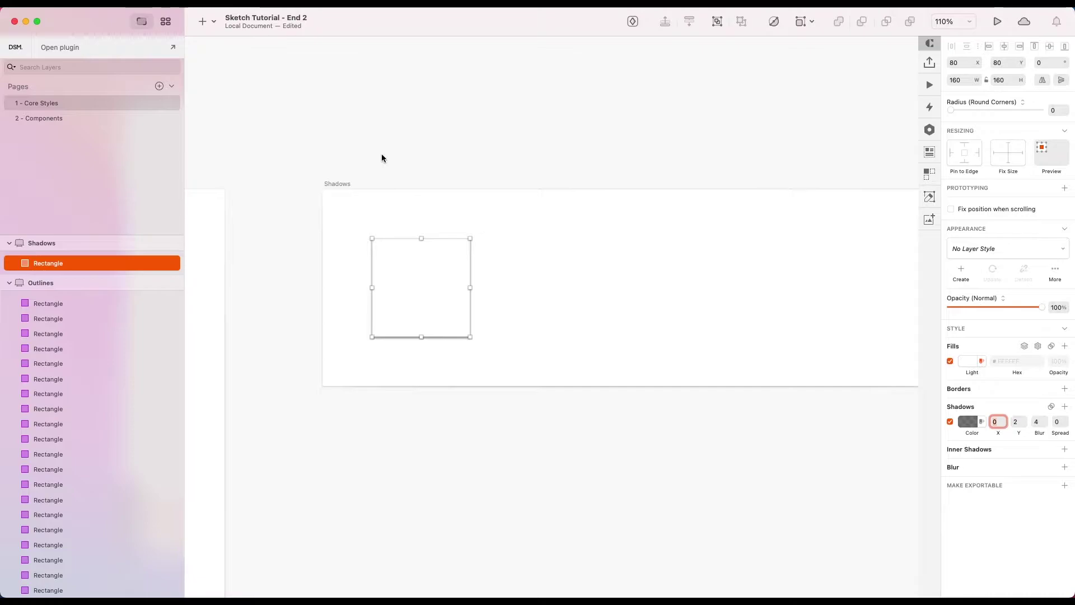
left_click(599, 297)
left_click(415, 299)
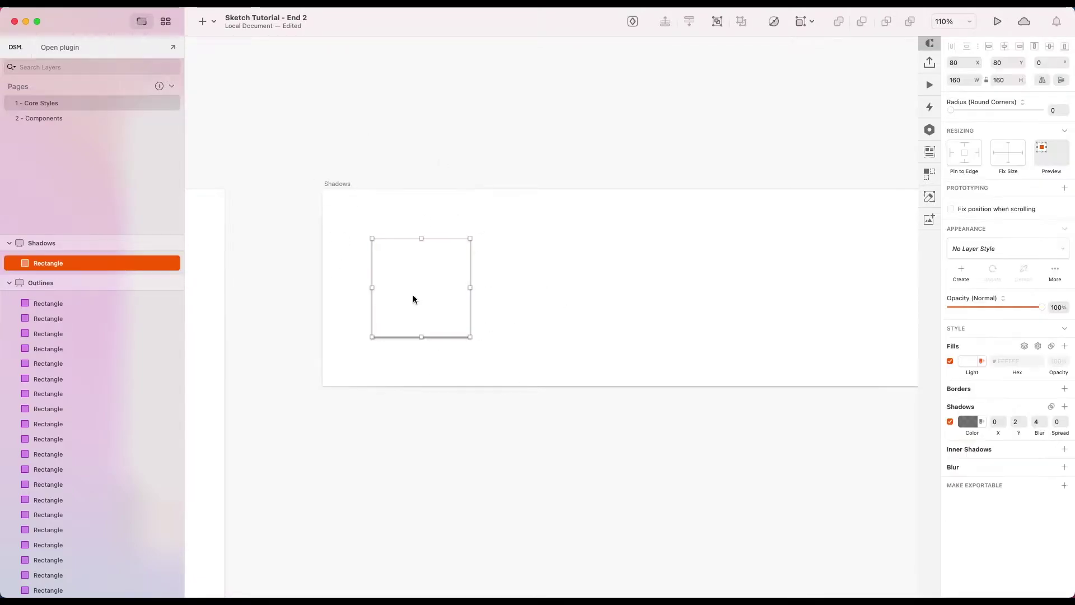
left_click(969, 424)
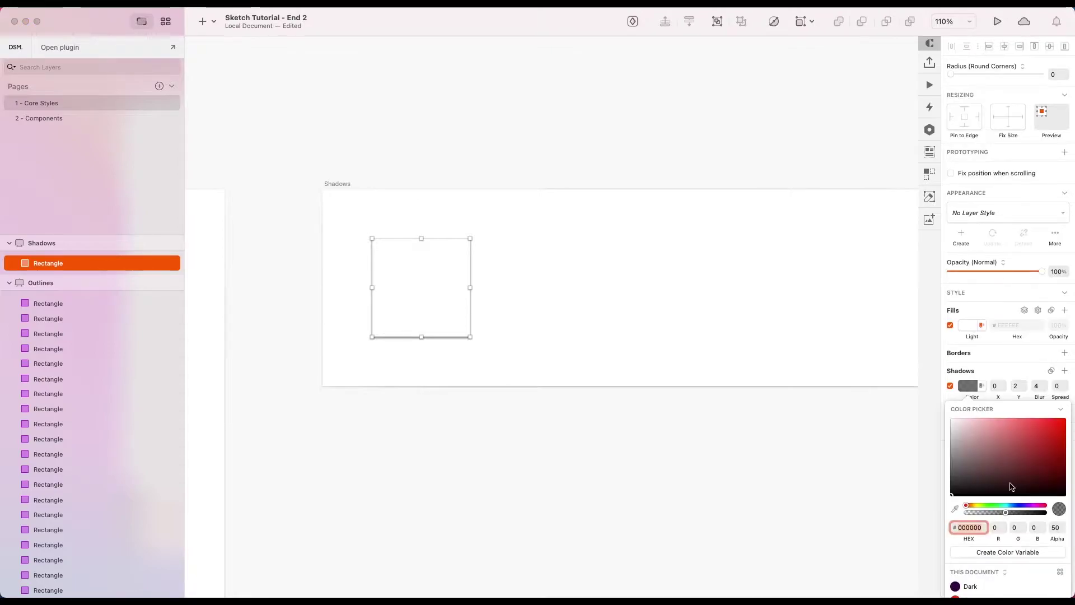
scroll(997, 482, "down", 3)
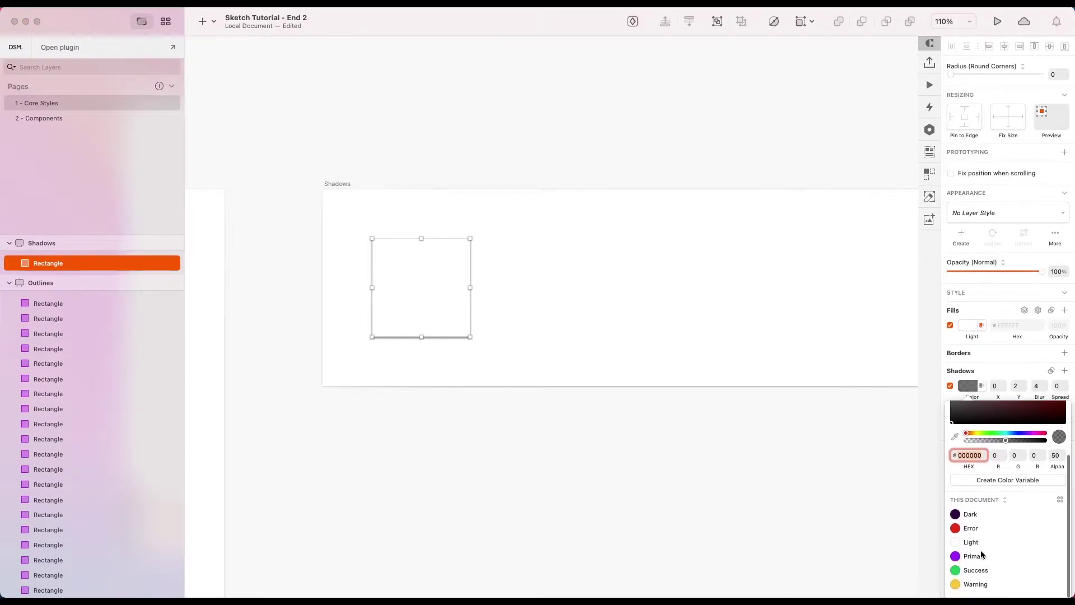
left_click(971, 515)
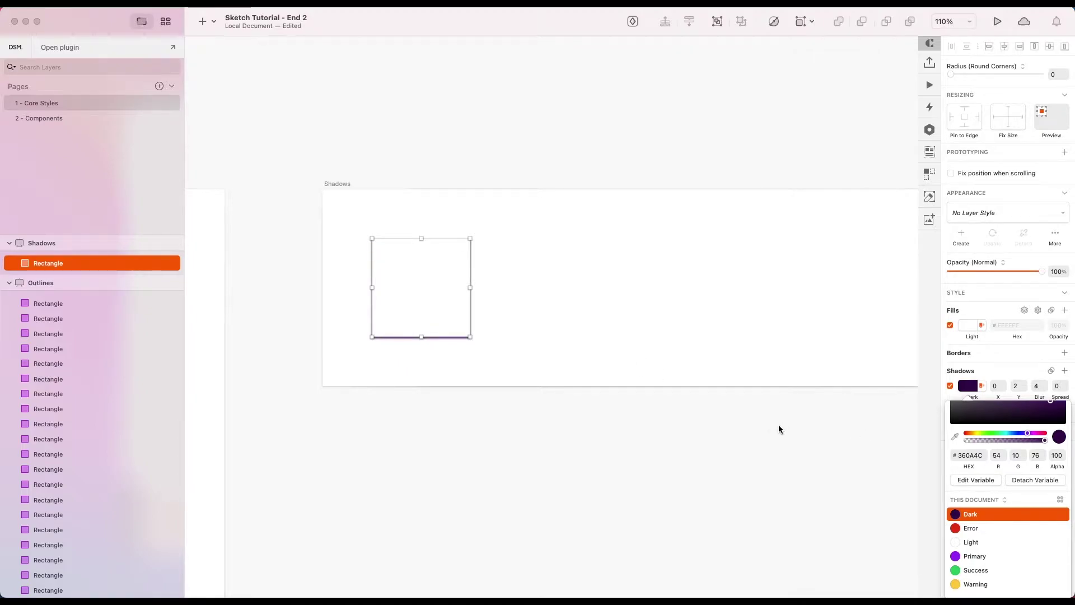
left_click(760, 432)
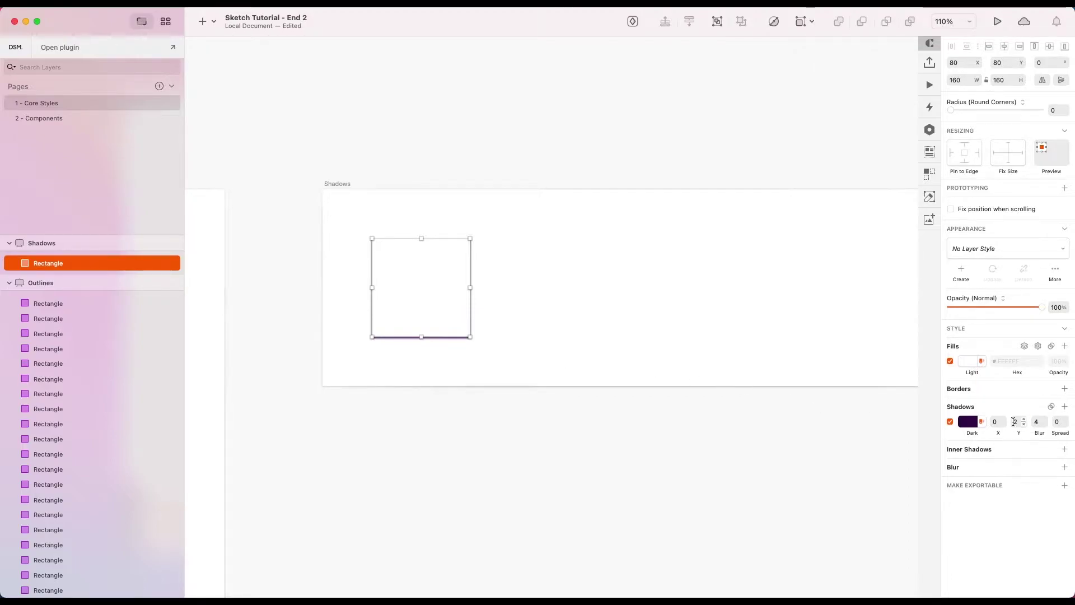
Set the shadow's Y offset to 1 and its blur to 1.
left_click(1016, 421)
left_click(1035, 421)
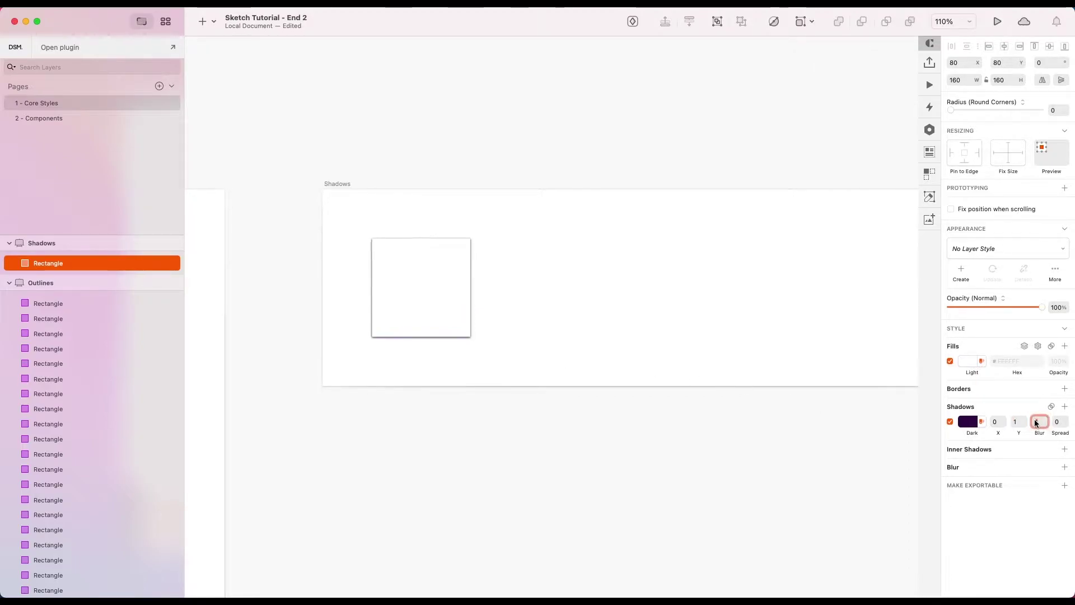
type("1")
key("Return")
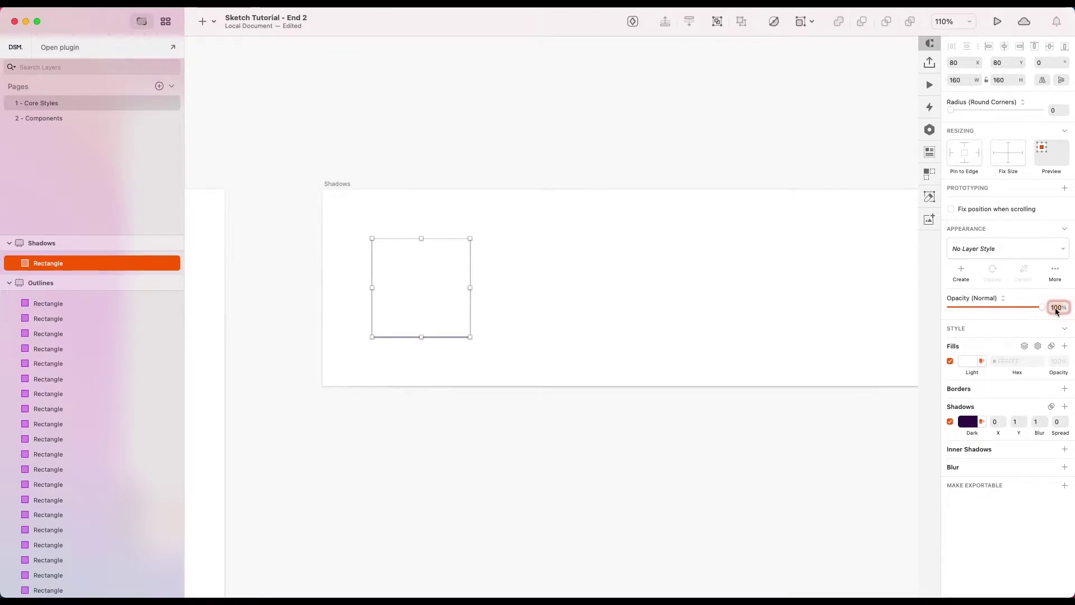
Set the square's layer opacity to 8%.
type("8")
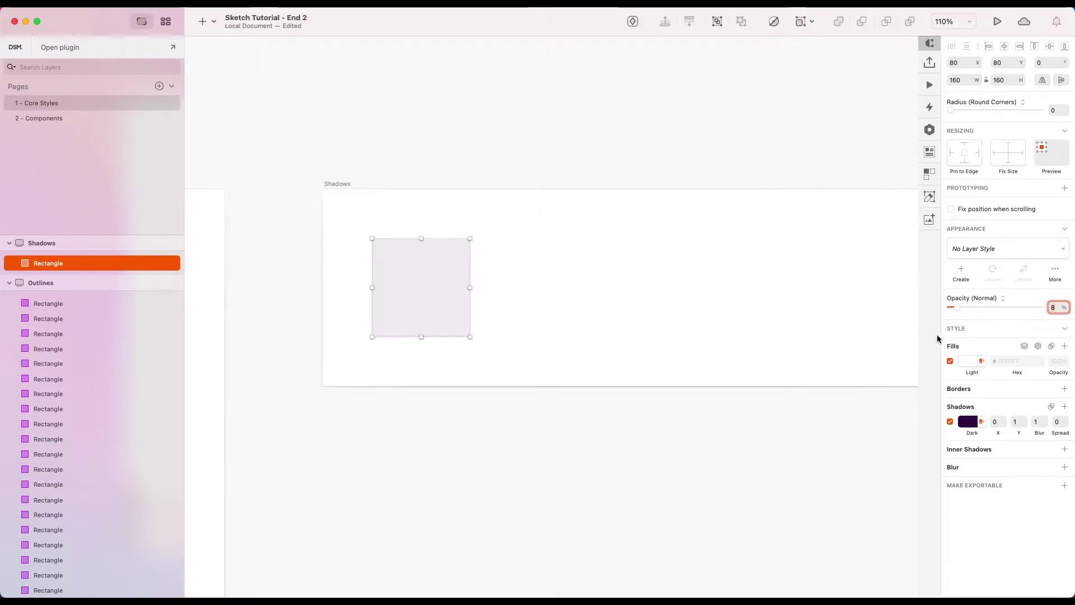
left_click(527, 309)
scroll(526, 306, "up", 3)
left_click(417, 300)
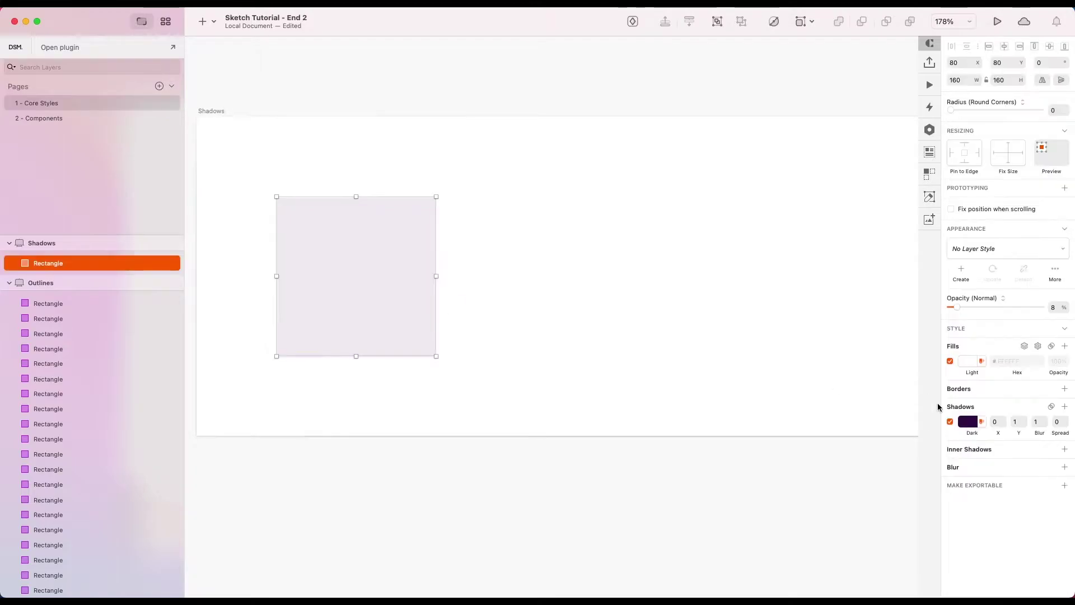
Remove the fill from the square and inspect its remaining shadow up close.
left_click(1024, 346)
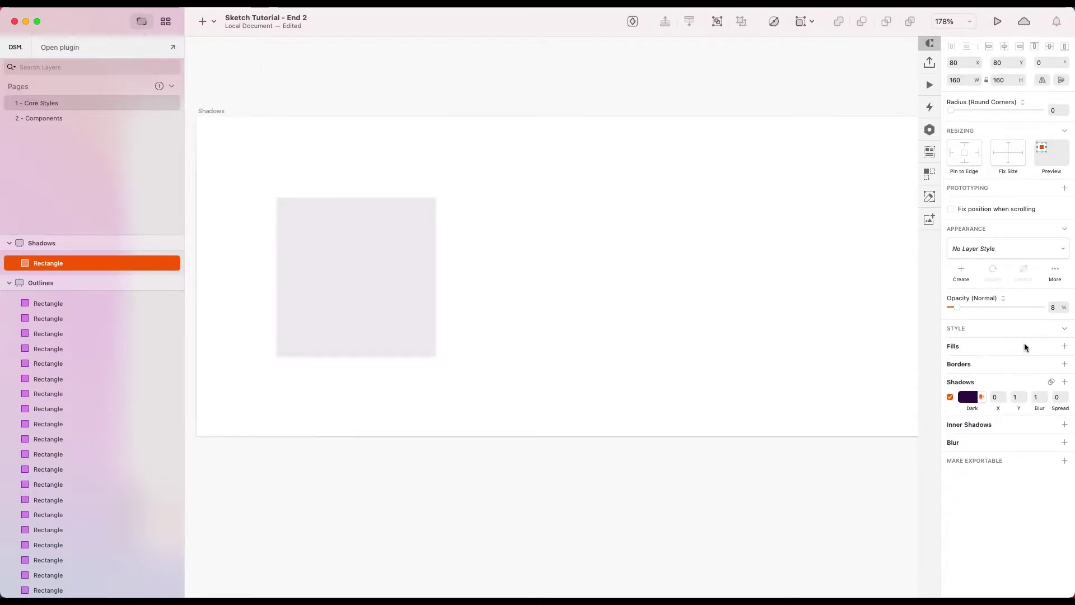
left_click(682, 320)
scroll(682, 320, "left", 3)
left_click(486, 287)
scroll(430, 218, "up", 5)
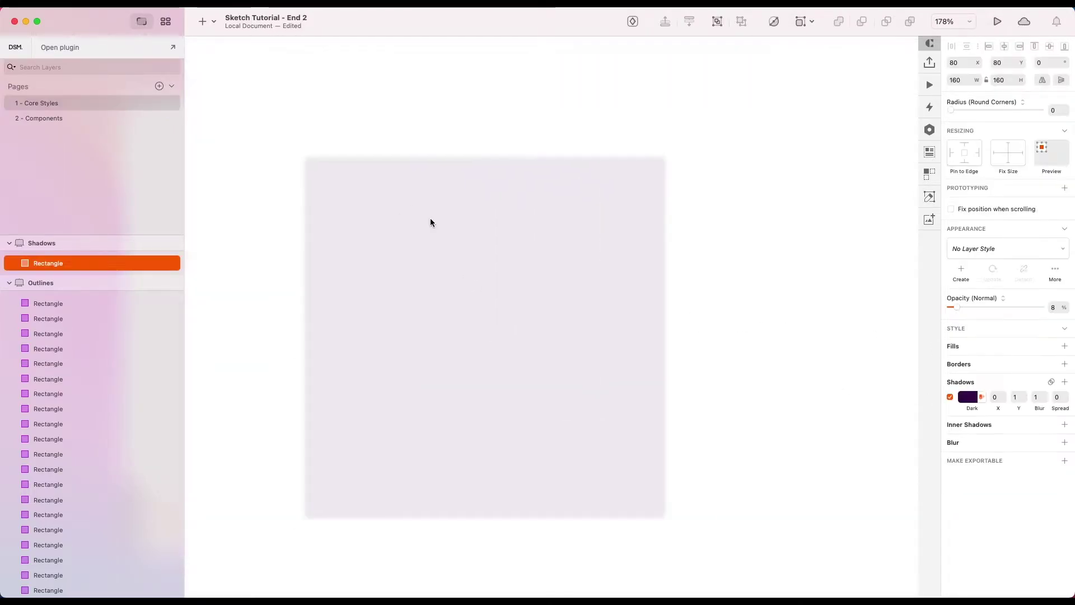
left_click(745, 332)
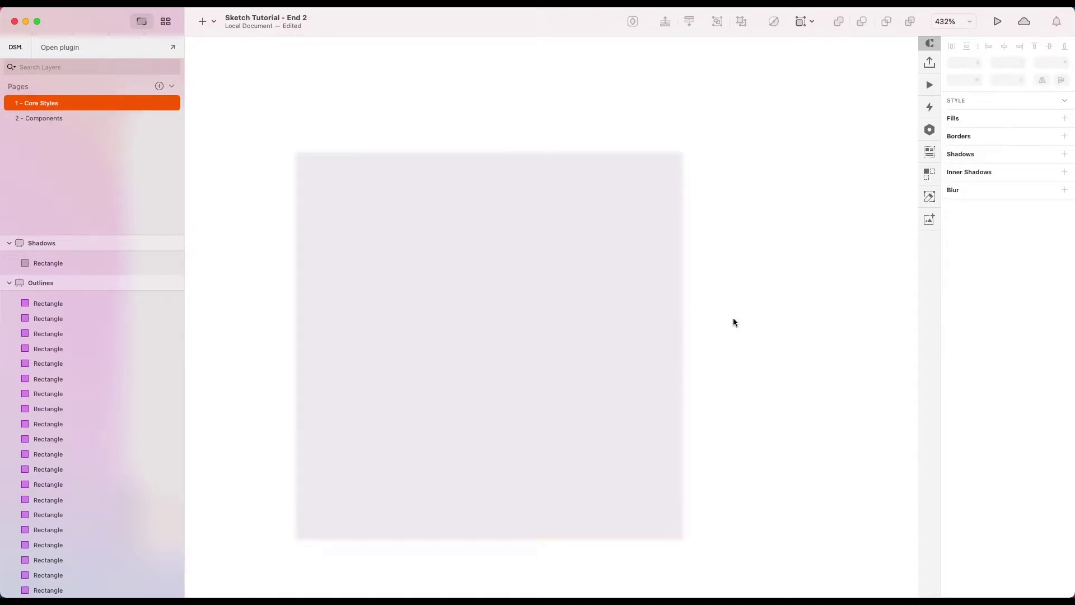
Duplicate the shadow square in place and add a white FFFFFF fill to the copy.
left_click(620, 331)
scroll(619, 331, "down", 3)
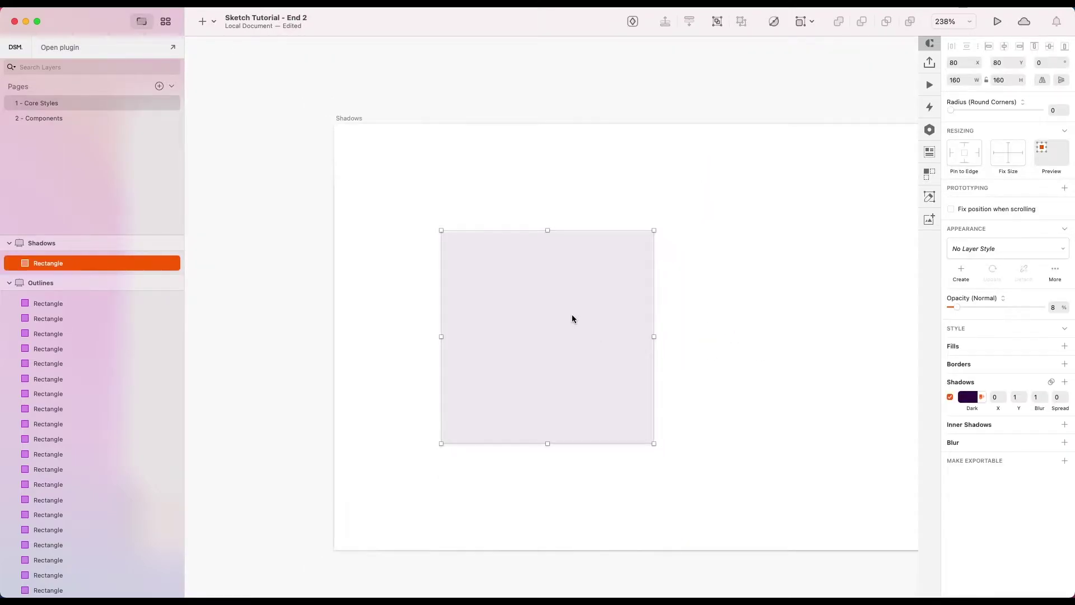
key("super+d")
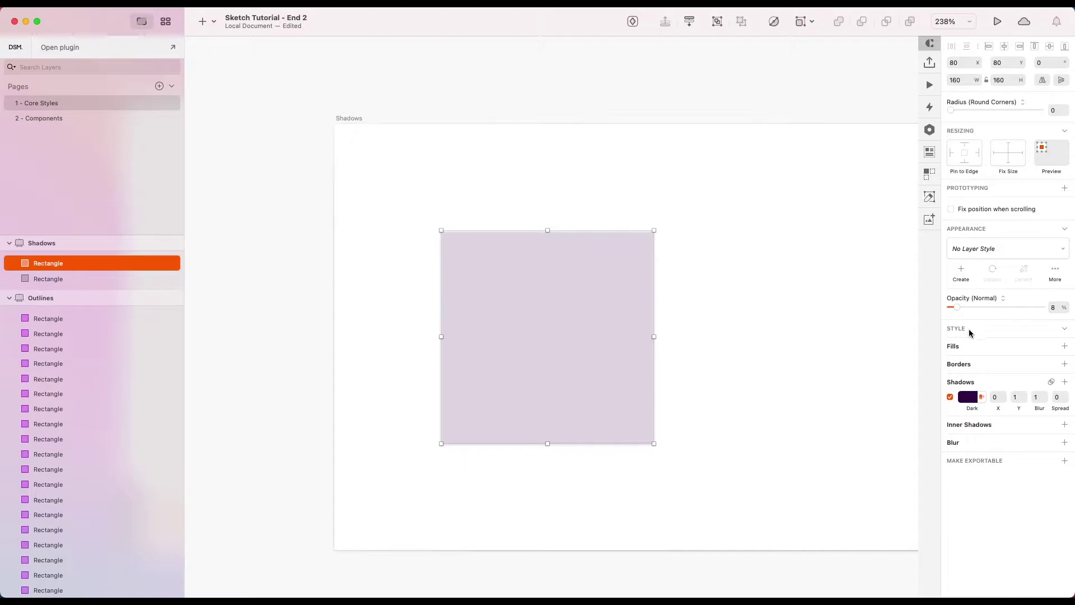
left_click(963, 346)
left_click(968, 362)
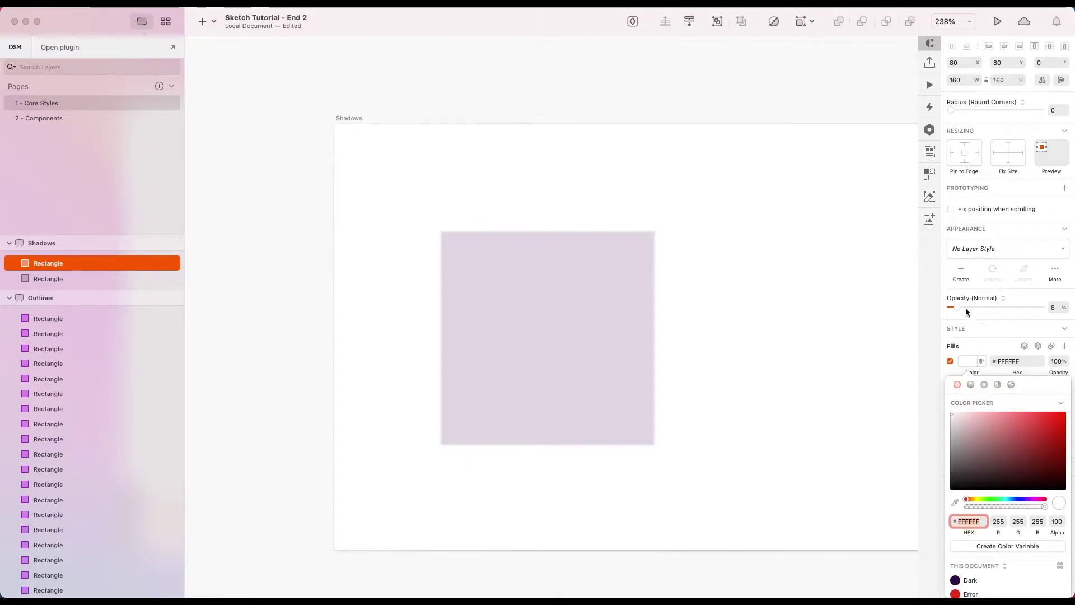
Set the white copy's layer opacity to 100% and remove its shadow.
left_click_drag(965, 308, 1043, 308)
left_click(878, 314)
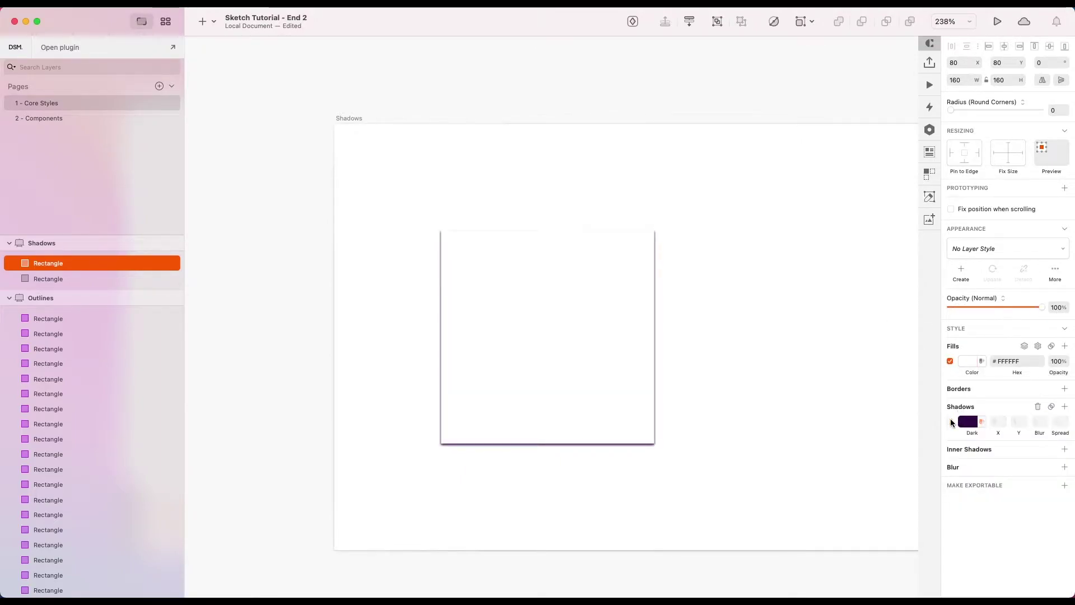
left_click(1038, 406)
left_click(719, 372)
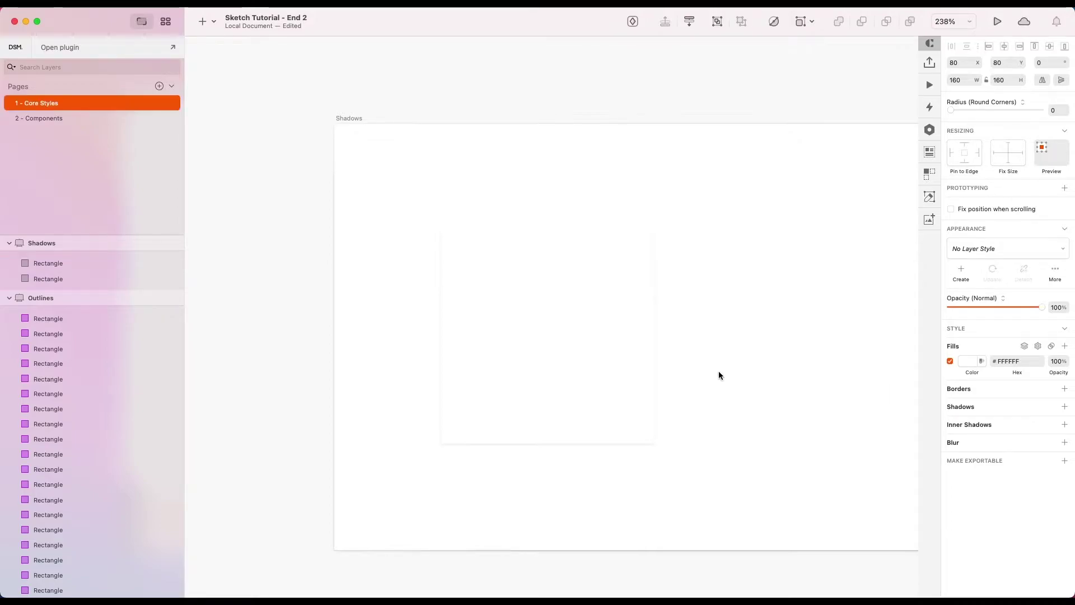
scroll(711, 326, "down", 3)
scroll(492, 328, "up", 5)
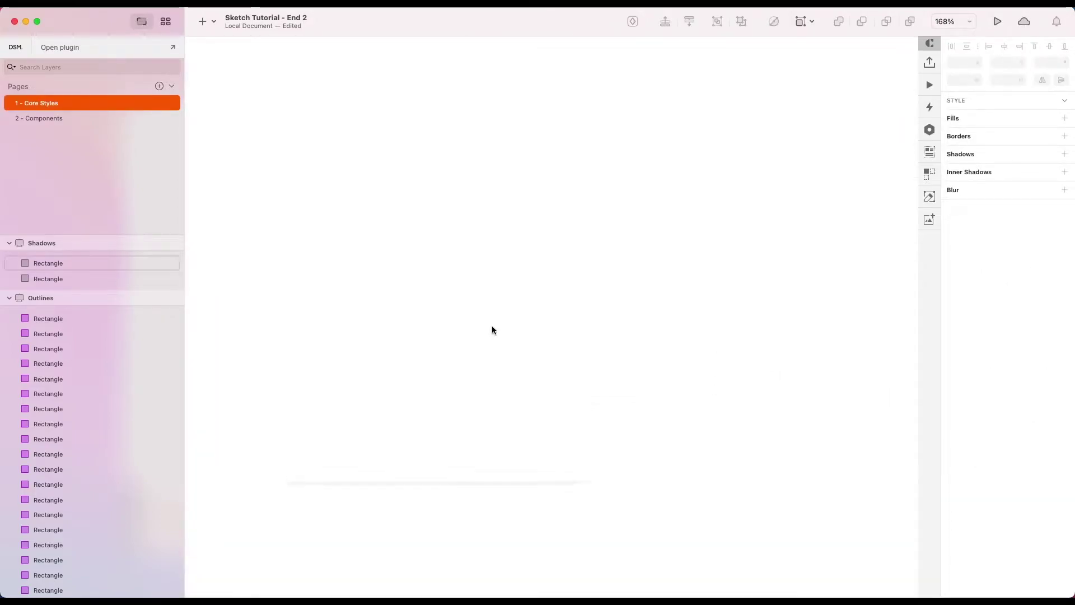
scroll(707, 309, "left", 2)
left_click(565, 320)
left_click(707, 311)
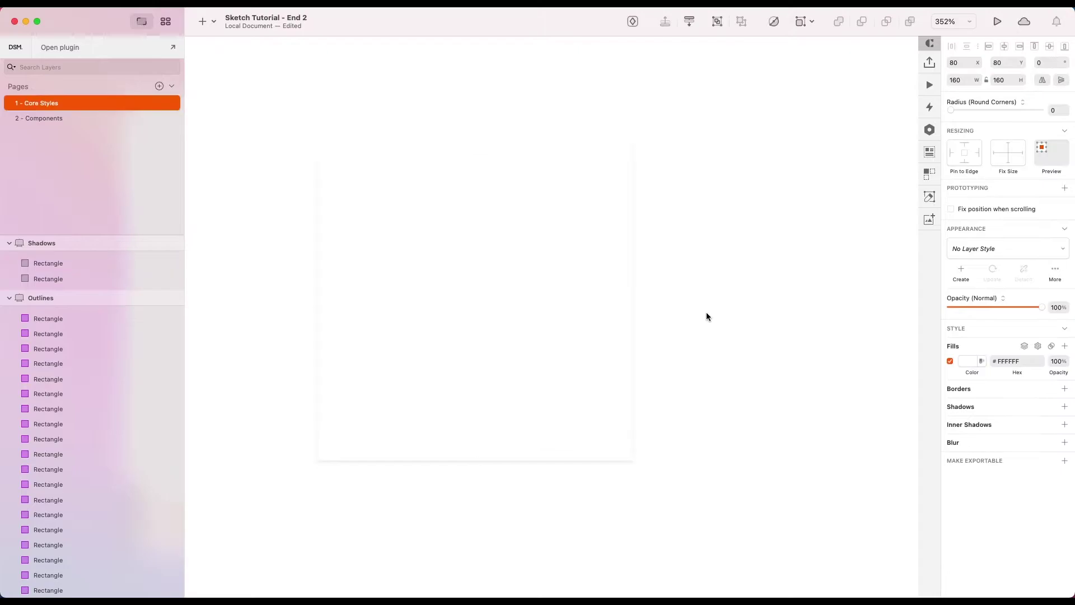
scroll(706, 313, "down", 4)
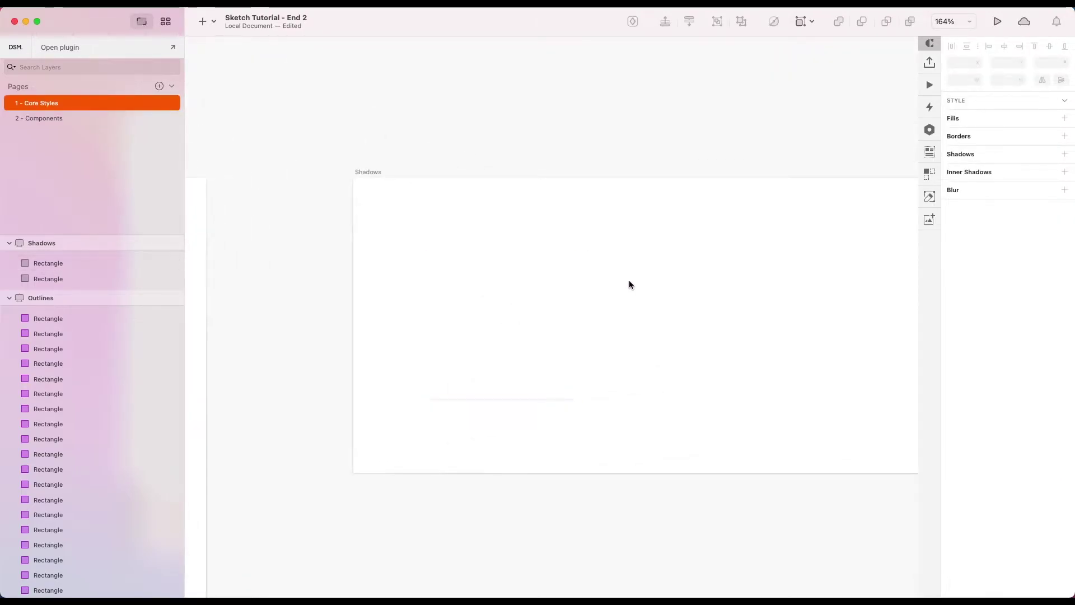
Duplicate the white square together with its shadow square, placing the pair at X 264 with a 24 px gap.
left_click(528, 304)
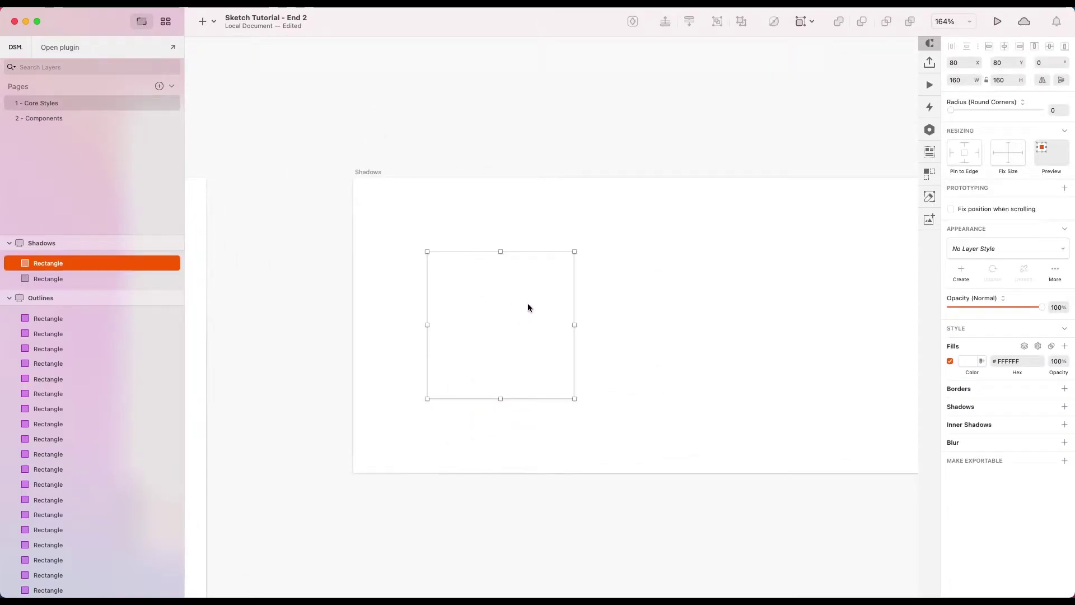
left_click(115, 278)
left_click(567, 286)
left_click_drag(594, 279, 680, 334)
key("Left")
key("Left")
left_click(835, 309)
scroll(835, 309, "right", 3)
scroll(835, 309, "down", 2)
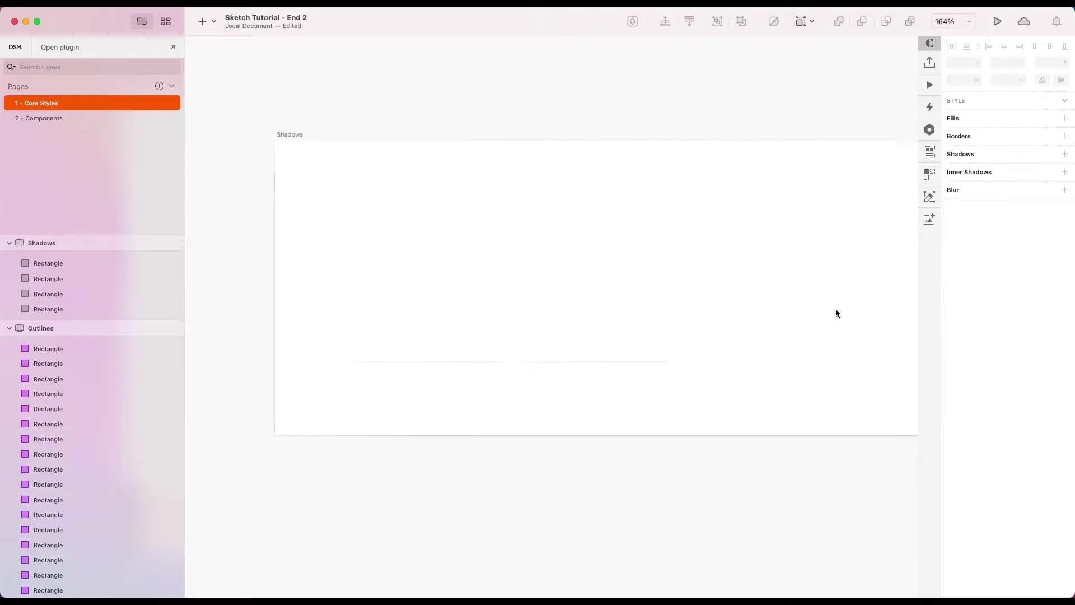
Set the Y offset and blur of the second pair's shadow square to 3.
left_click(583, 299)
left_click(84, 278)
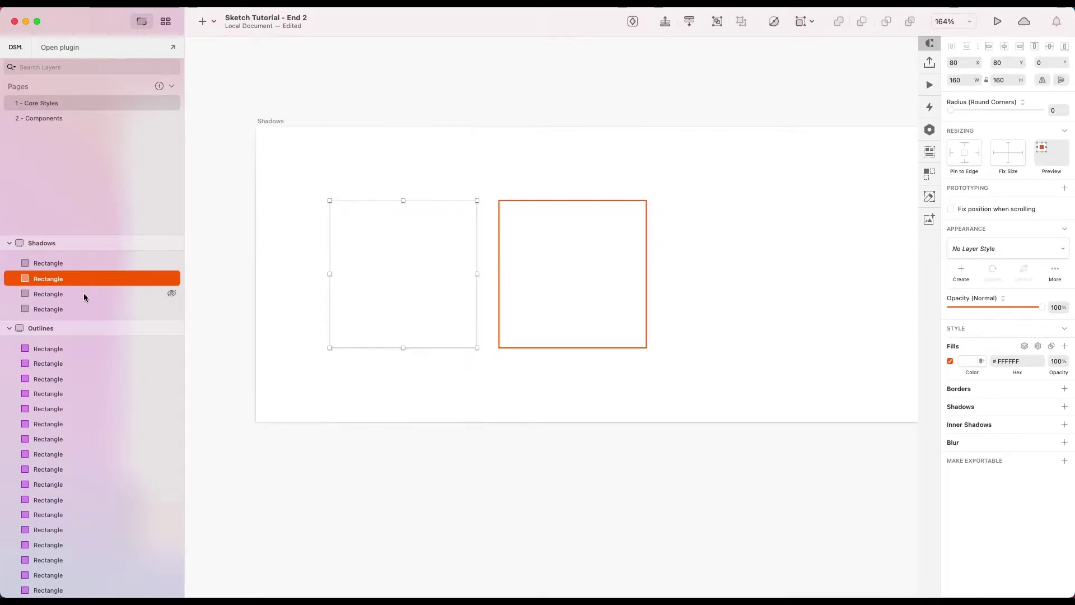
left_click(83, 294)
left_click(81, 308)
left_click(85, 293)
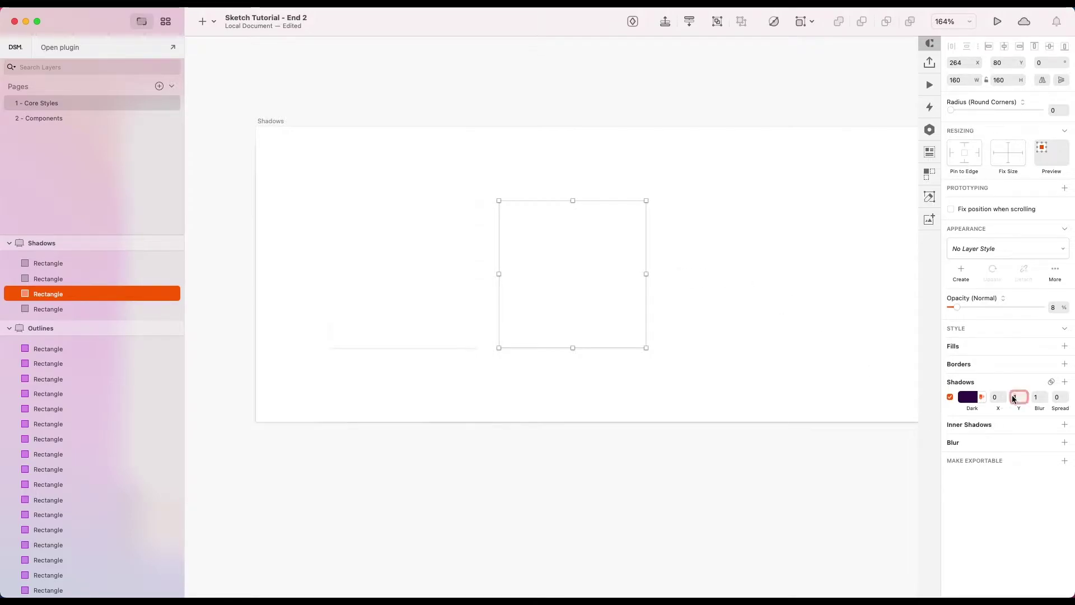
type("3")
key("Return")
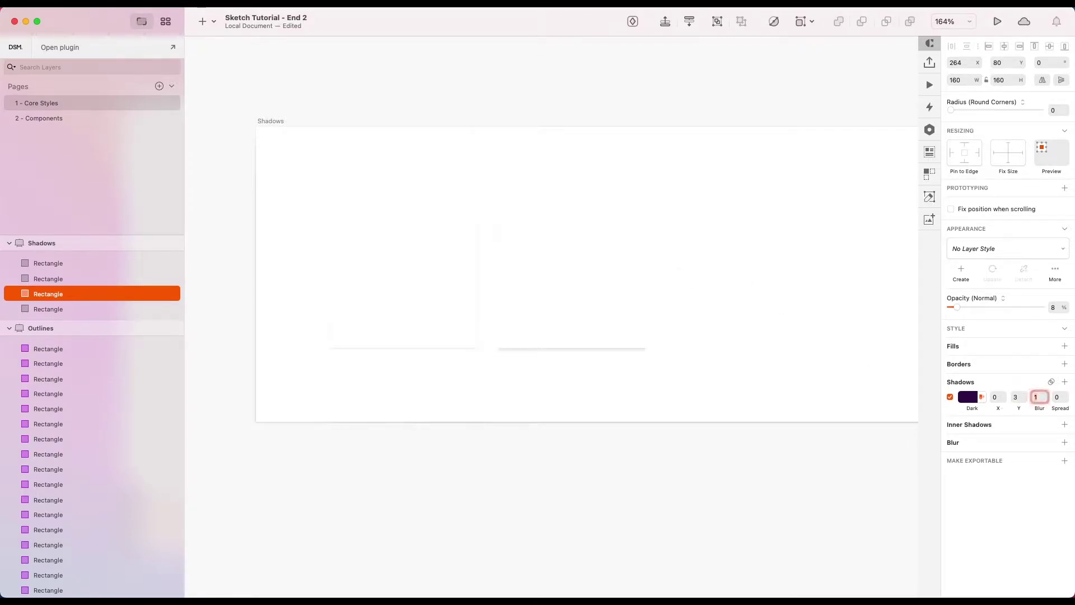
type("3")
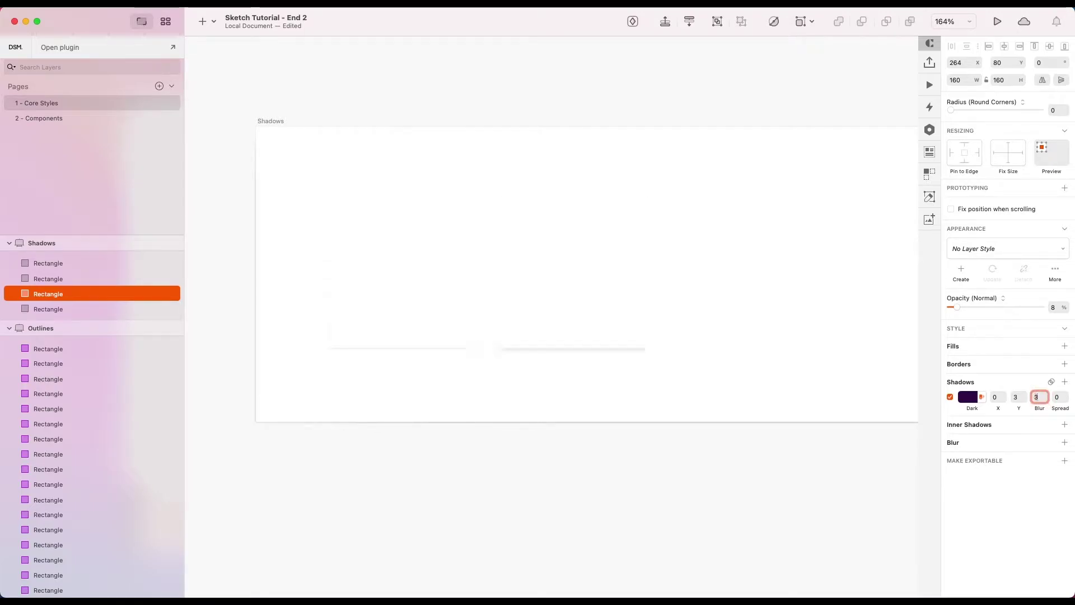
left_click(782, 304)
Duplicate the second pair to X 448 and set the new shadow's Y offset and blur to 6.
scroll(782, 304, "right", 2)
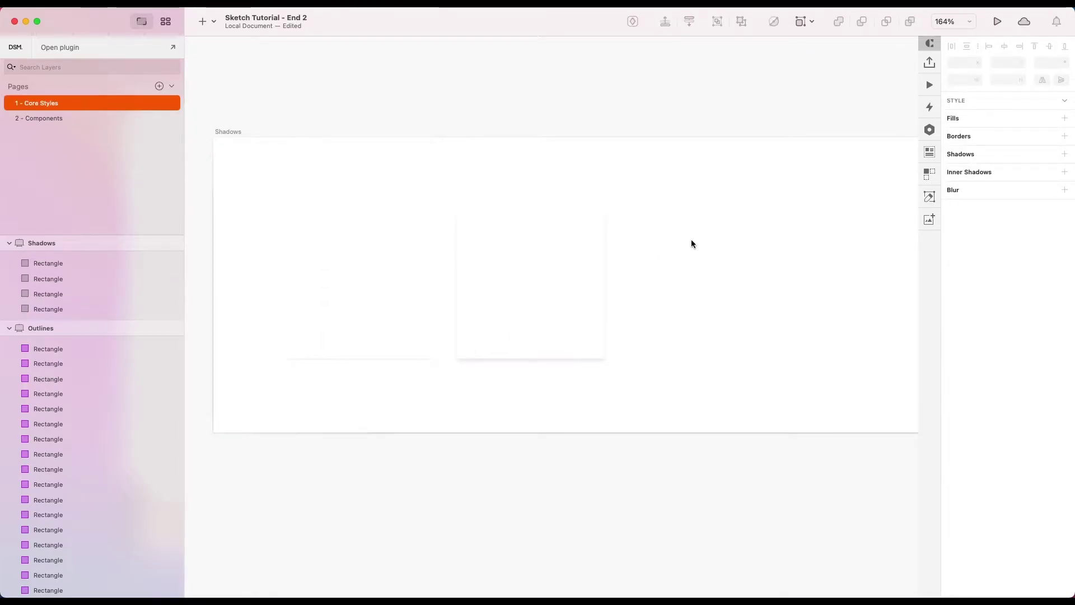
left_click_drag(664, 202, 674, 338)
left_click(70, 308)
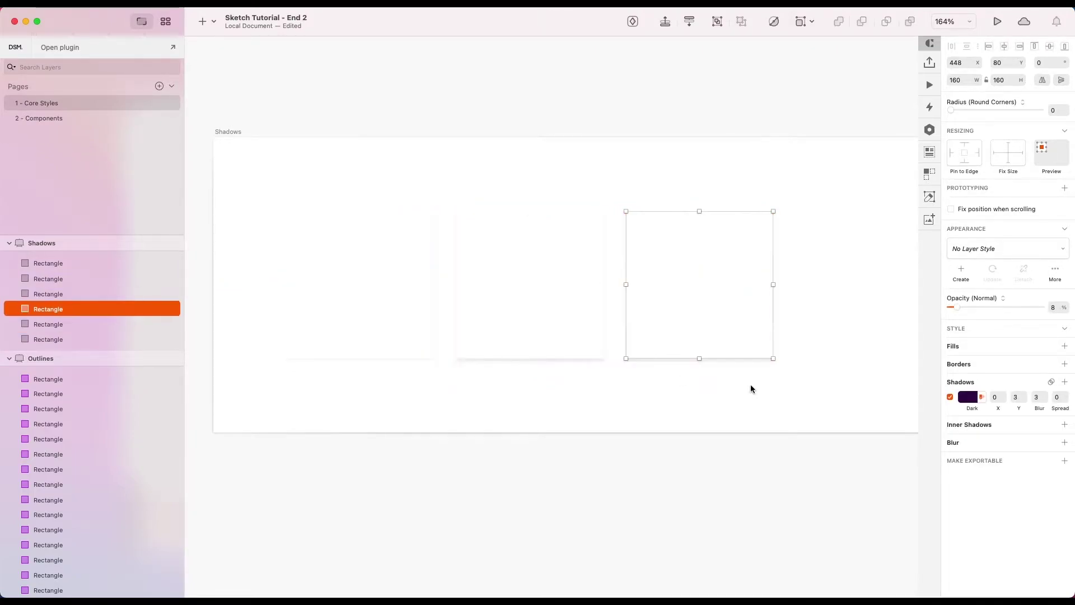
left_click(1016, 397)
key("Tab")
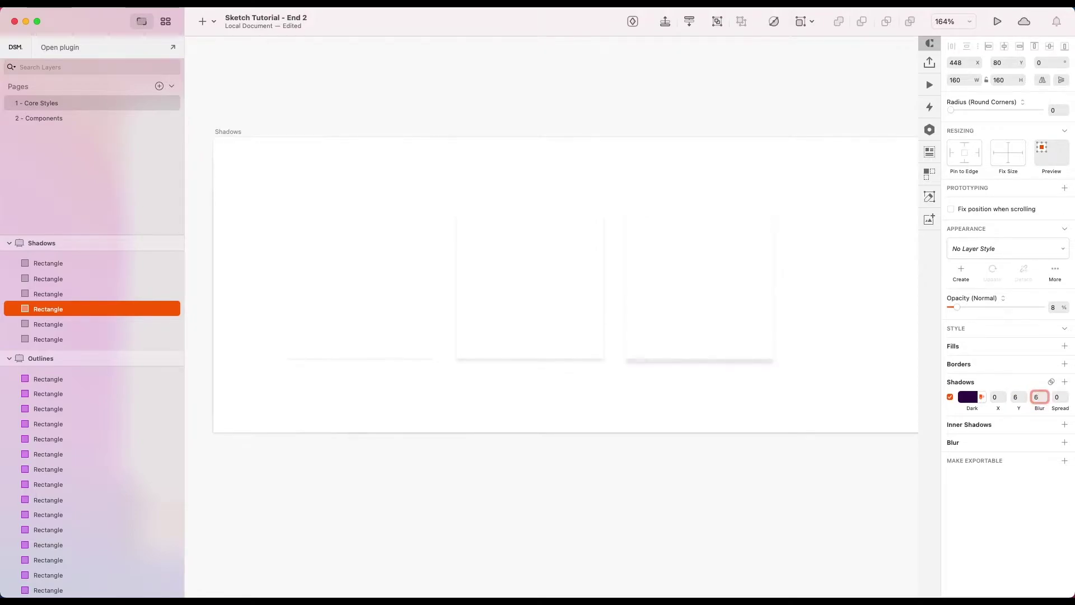
left_click(832, 410)
Duplicate the third white square and its shadow square to X 632, keeping the 24 px gap.
scroll(832, 410, "down", 3)
scroll(832, 410, "right", 3)
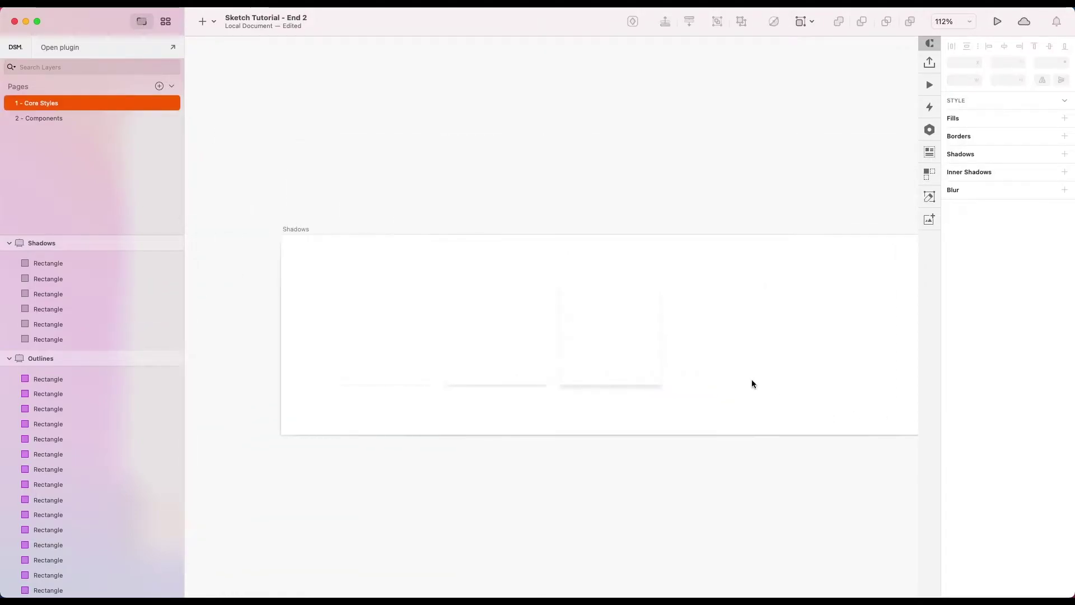
left_click(642, 340)
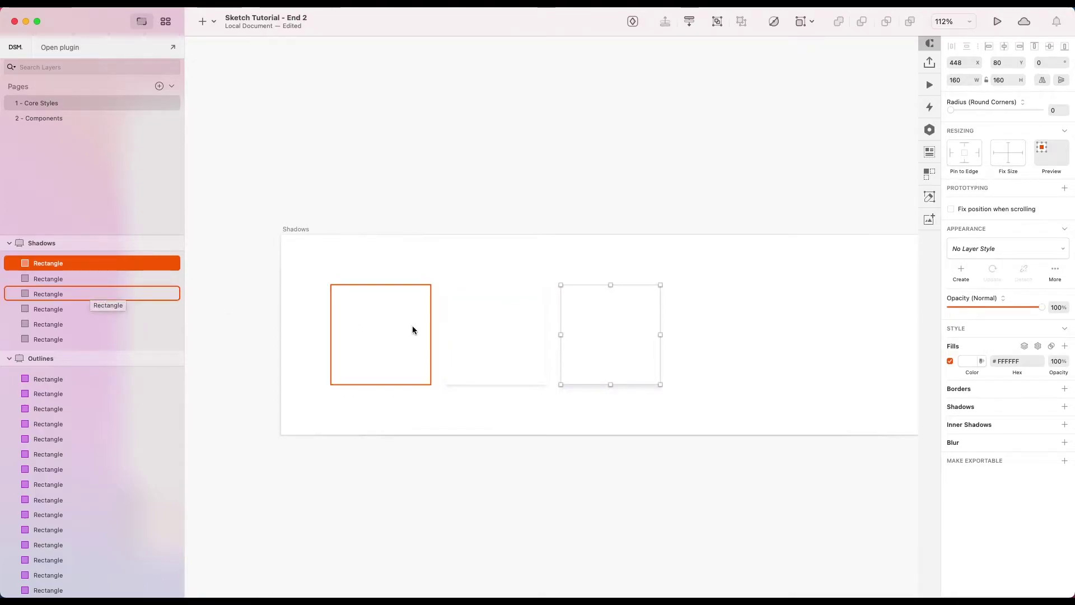
left_click_drag(677, 304, 717, 351)
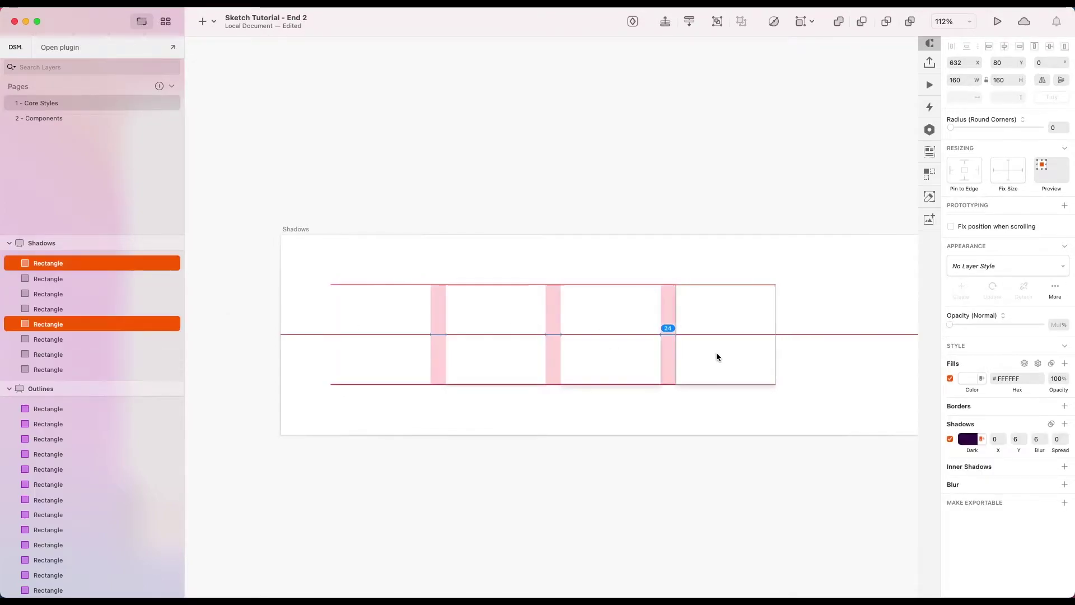
scroll(715, 353, "right", 5)
left_click(716, 353)
Set the Y offset and blur of the fourth pair's shadow square to 16.
scroll(636, 334, "up", 5)
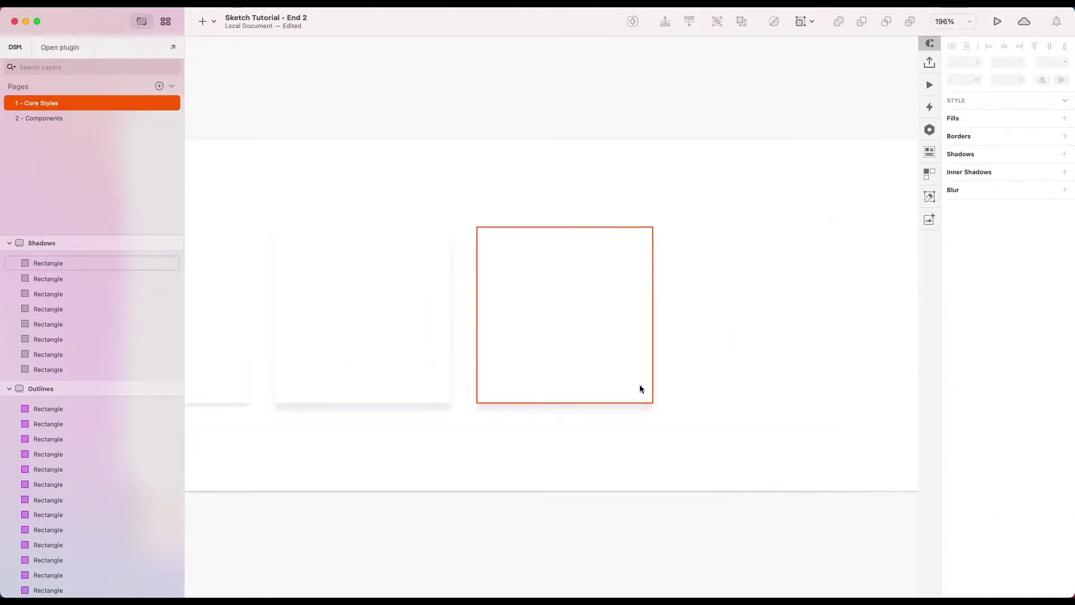
scroll(631, 314, "down", 3)
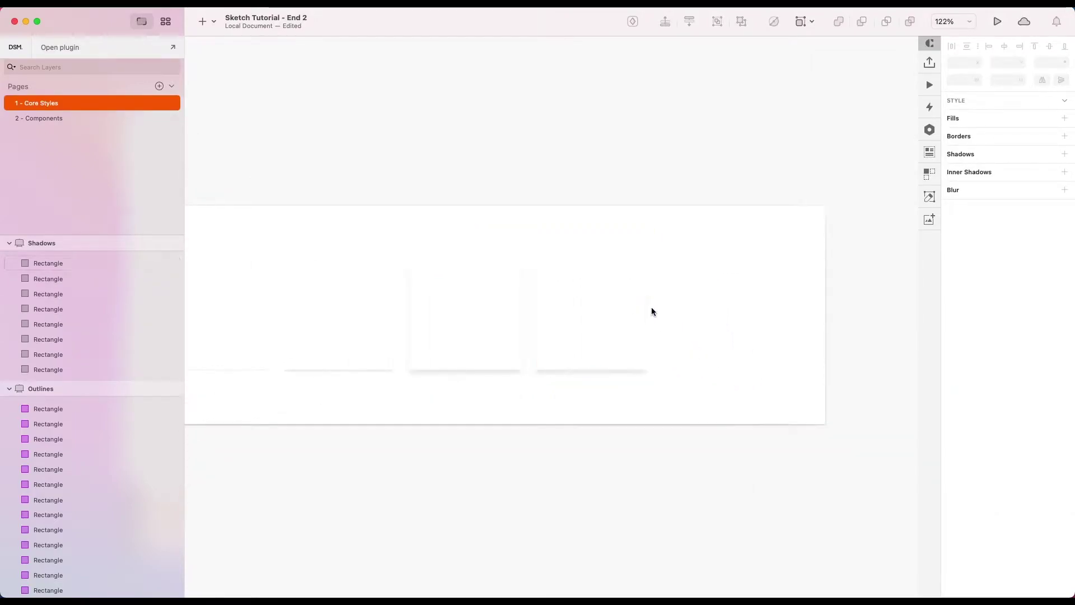
left_click(139, 264)
left_click(107, 278)
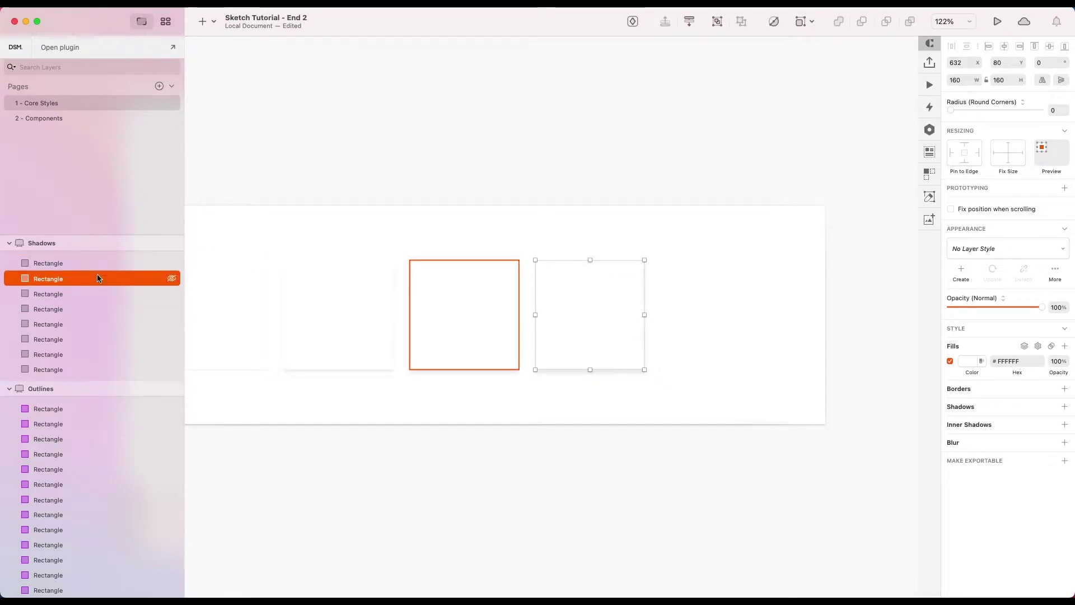
left_click(78, 324)
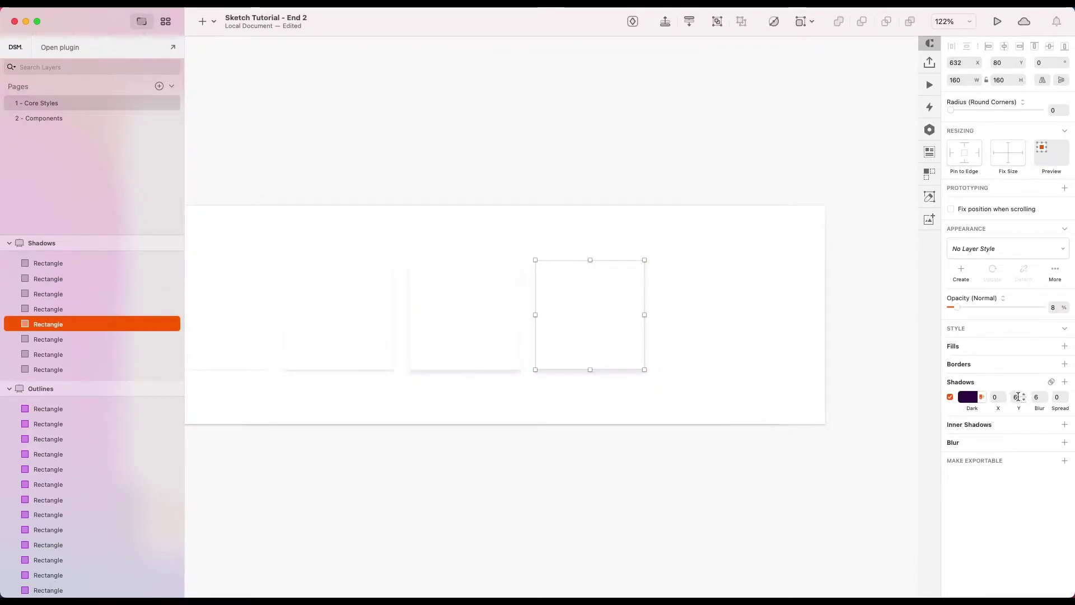
type("16")
key("Tab")
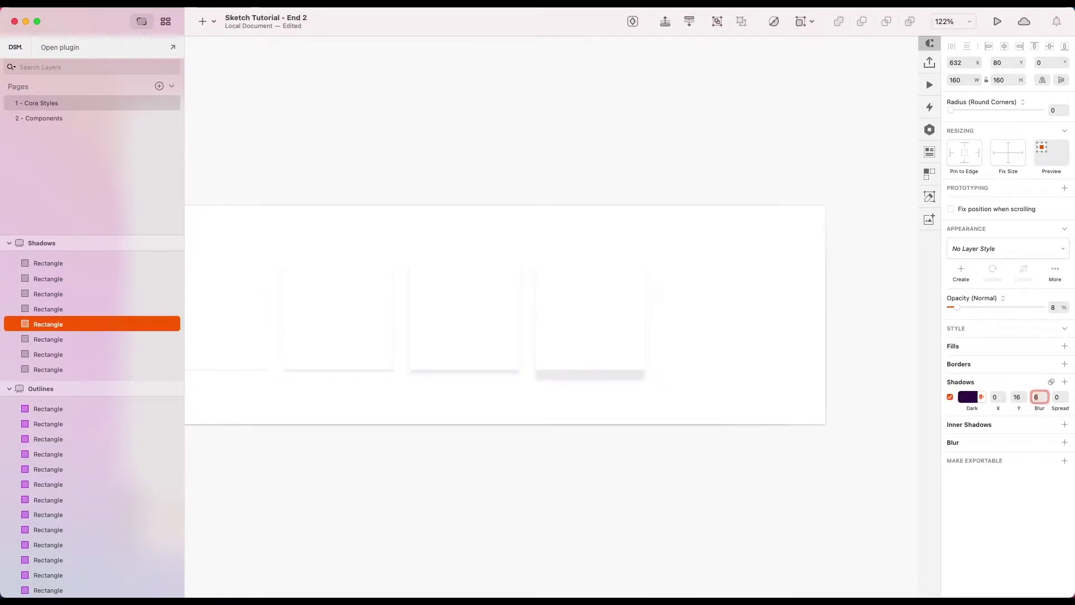
type("16")
left_click(653, 379)
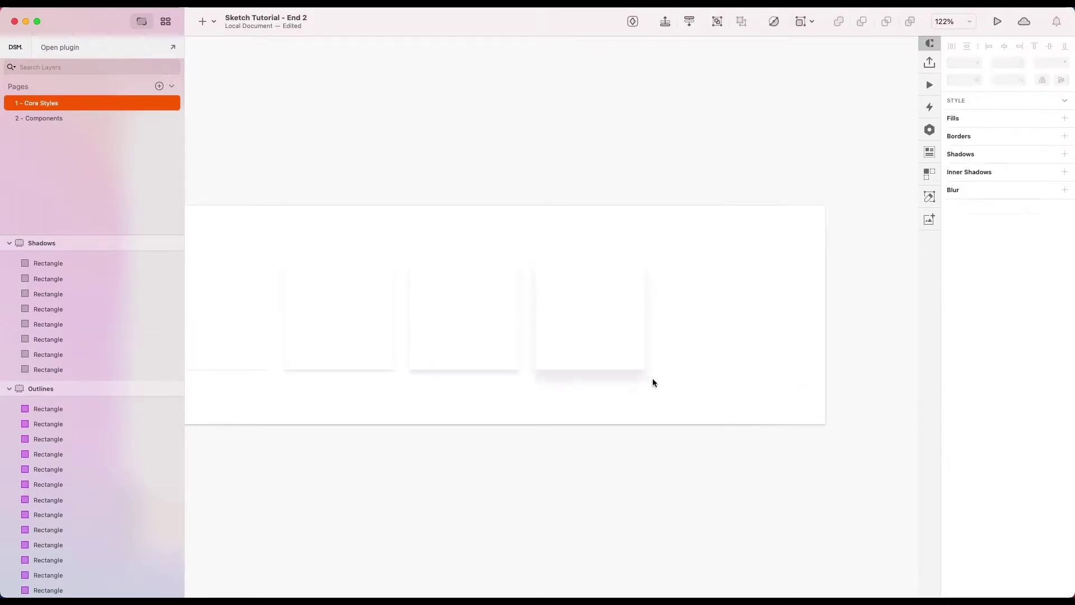
Duplicate the fourth white square and its shadow square to X 816 in the same row.
left_click(621, 353)
left_click_drag(718, 275, 714, 332)
left_click(735, 381)
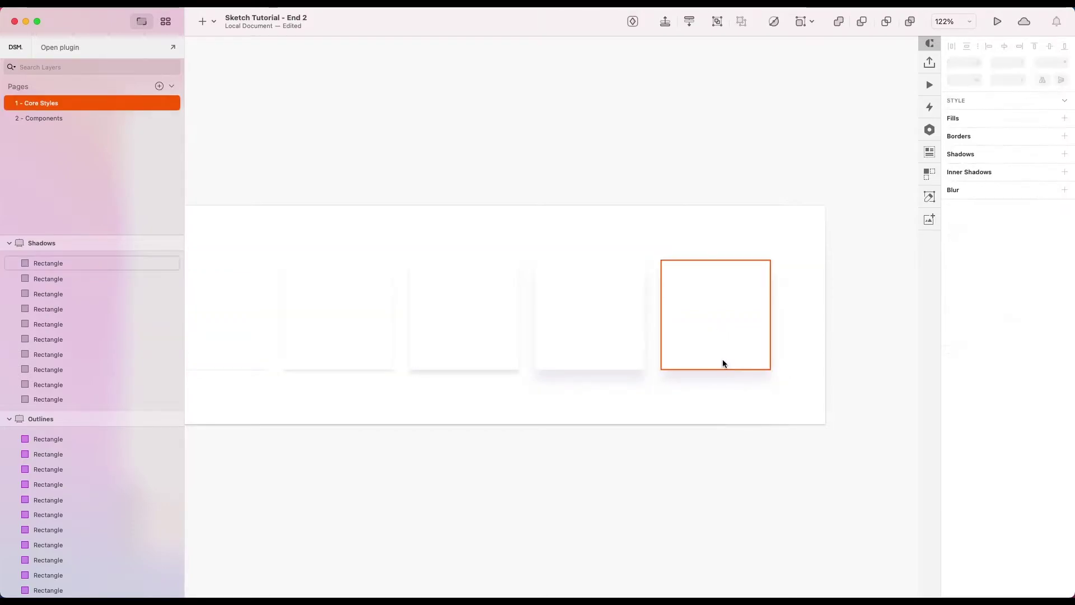
Set the fifth pair's shadow Y offset to 32 and increase its blur.
left_click(723, 359)
left_click(46, 321)
left_click(46, 339)
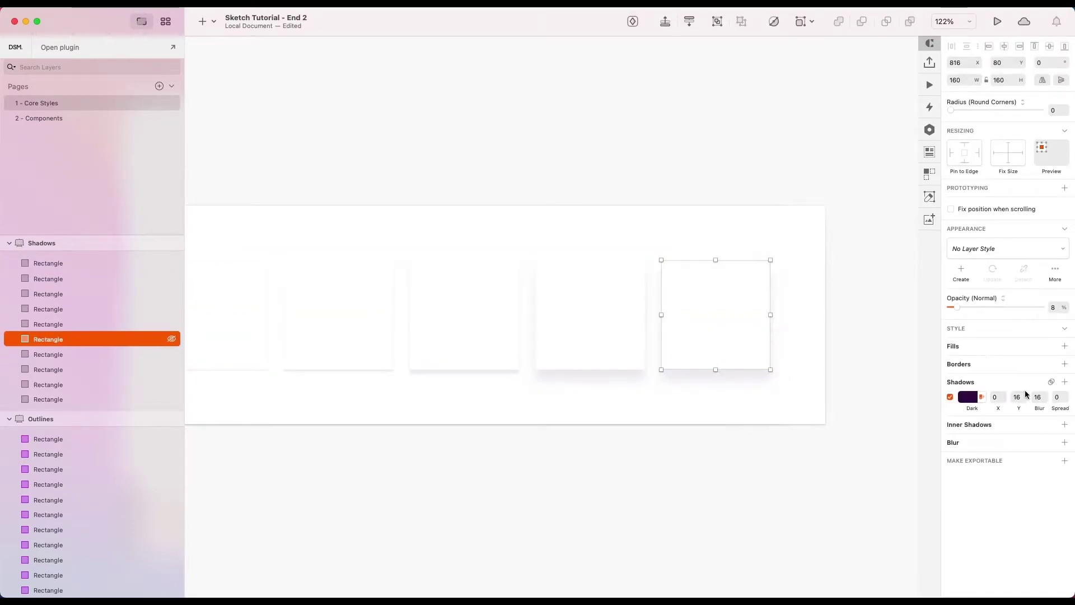
left_click(1019, 397)
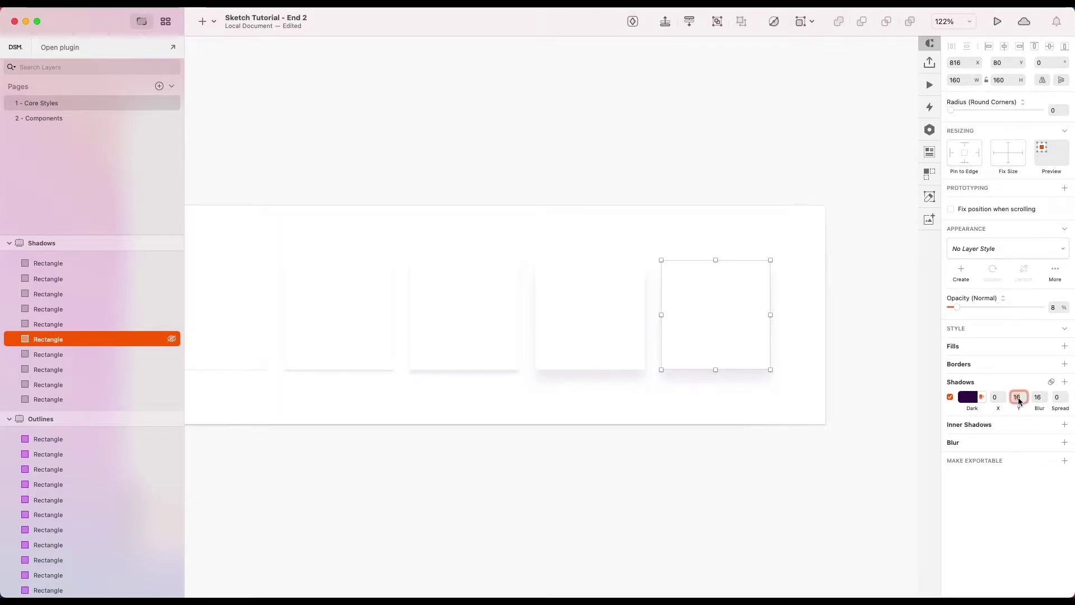
left_click(1038, 399)
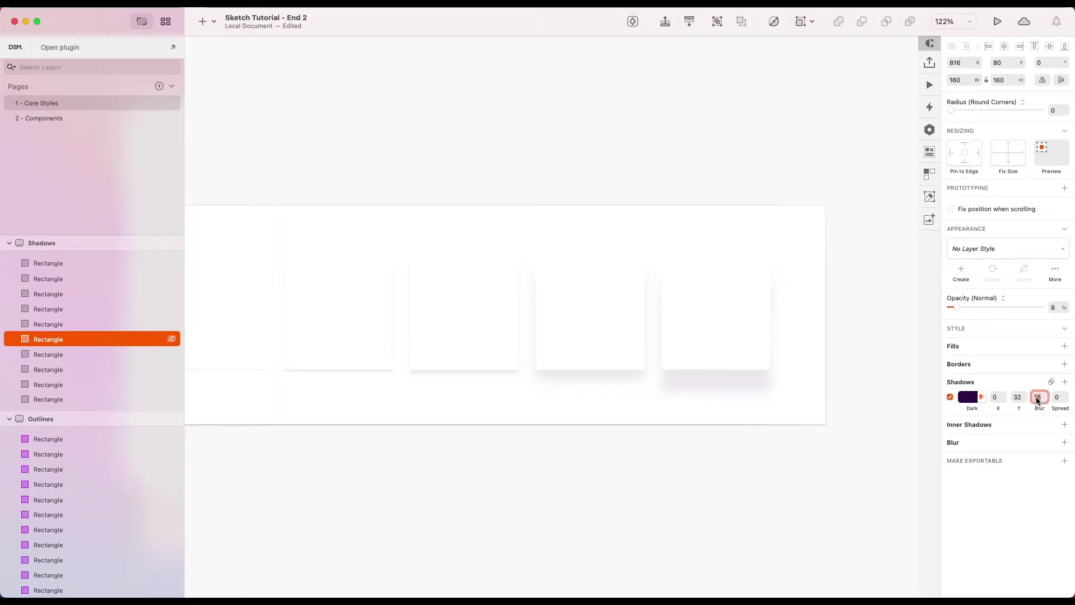
left_click(832, 385)
Select the five white squares on the Shadows artboard and lock them so the shadow squares beneath can be selected.
scroll(832, 384, "down", 5)
scroll(833, 384, "down", 3)
scroll(766, 278, "up", 4)
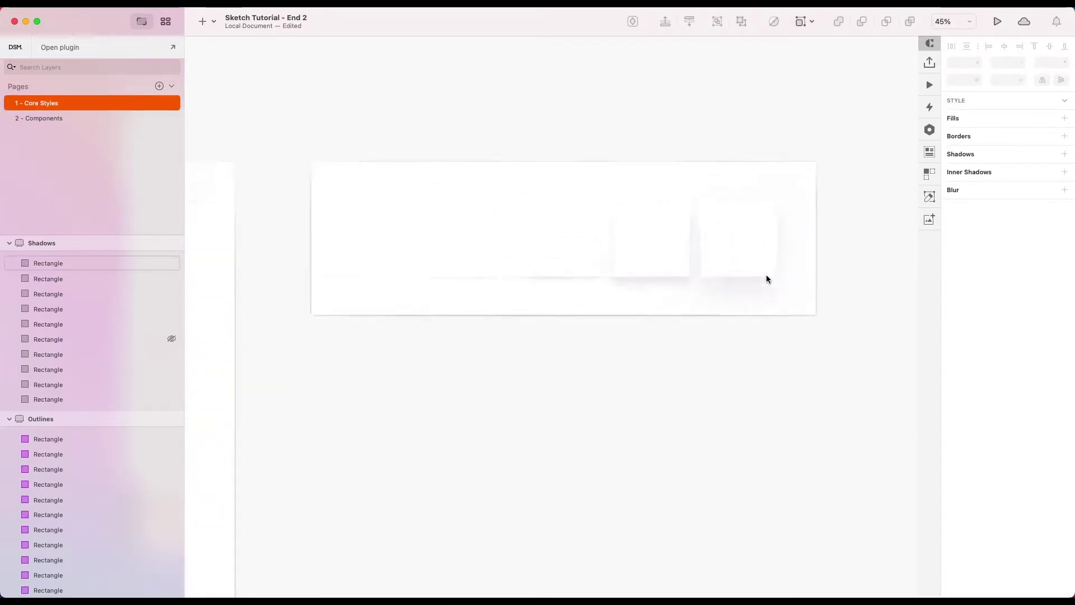
scroll(767, 274, "up", 1)
scroll(803, 348, "up", 1)
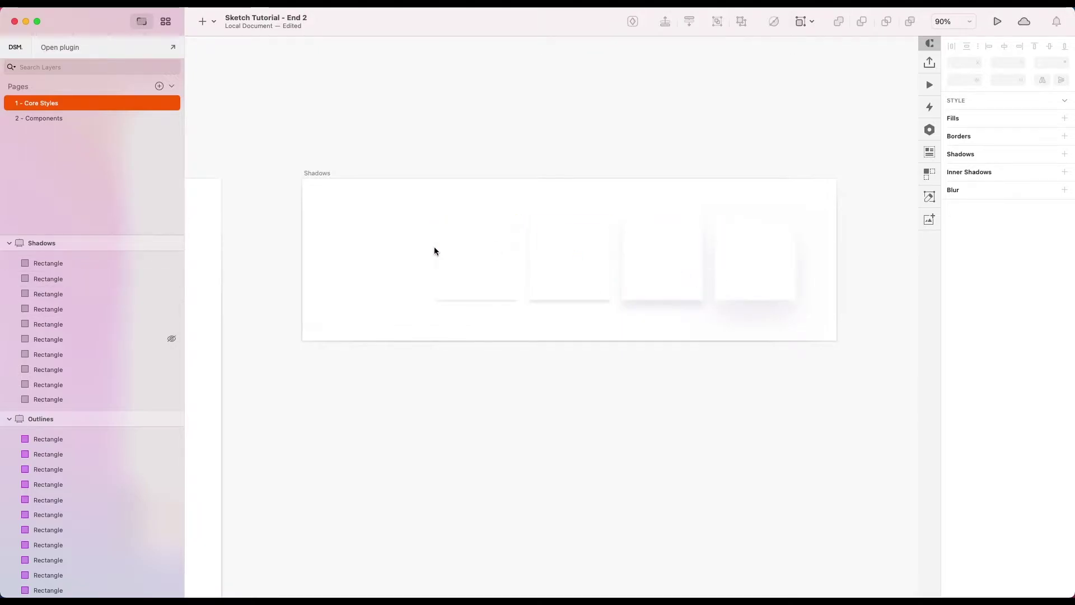
scroll(544, 237, "down", 2)
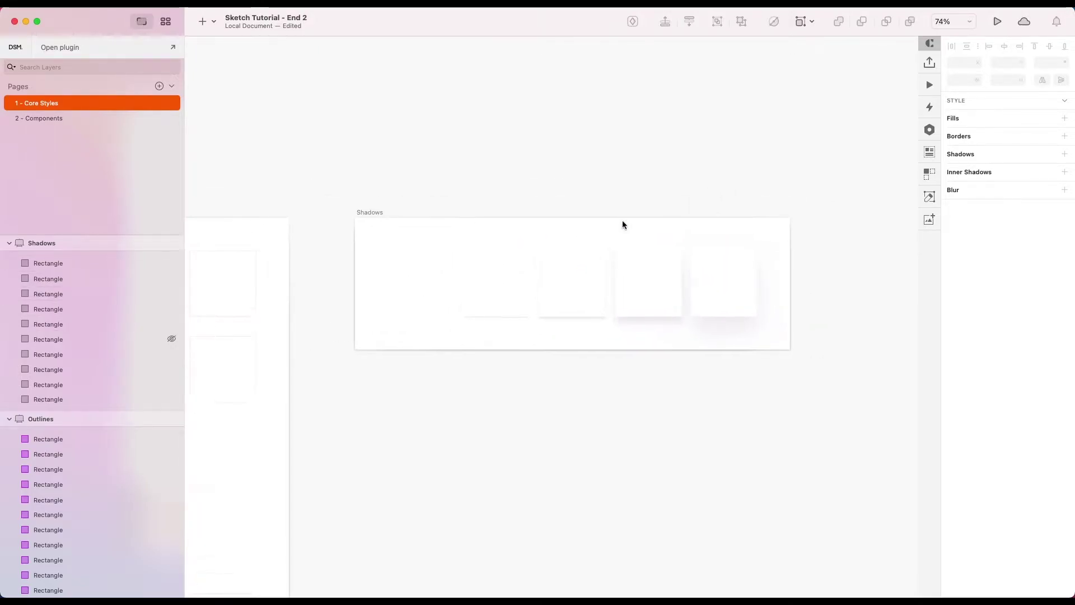
left_click(452, 275)
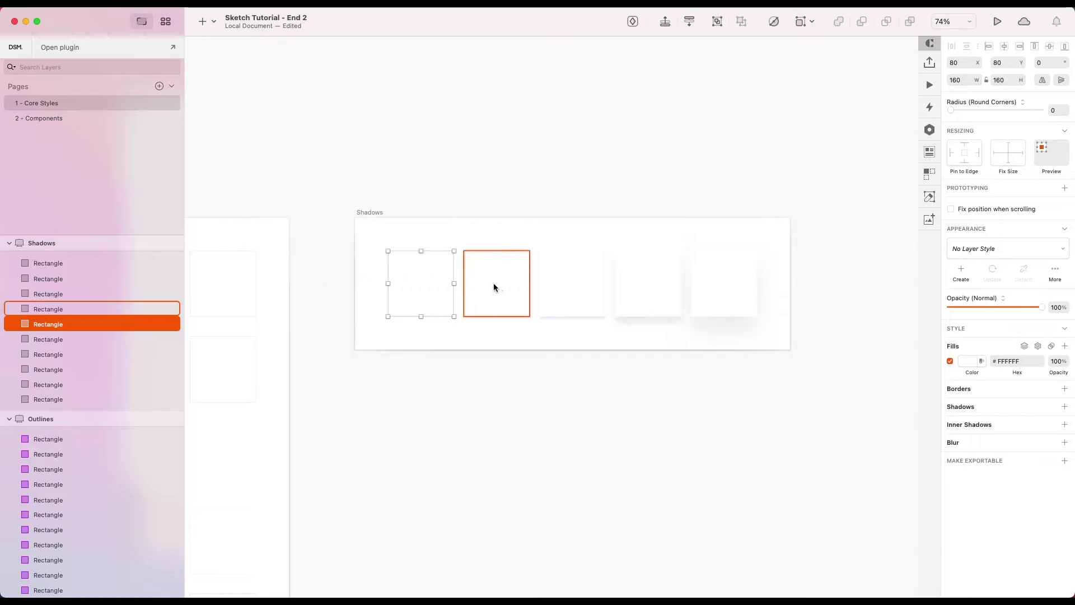
left_click(493, 284, "shift")
left_click(578, 284, "shift")
left_click(638, 281, "shift")
left_click(735, 284, "shift")
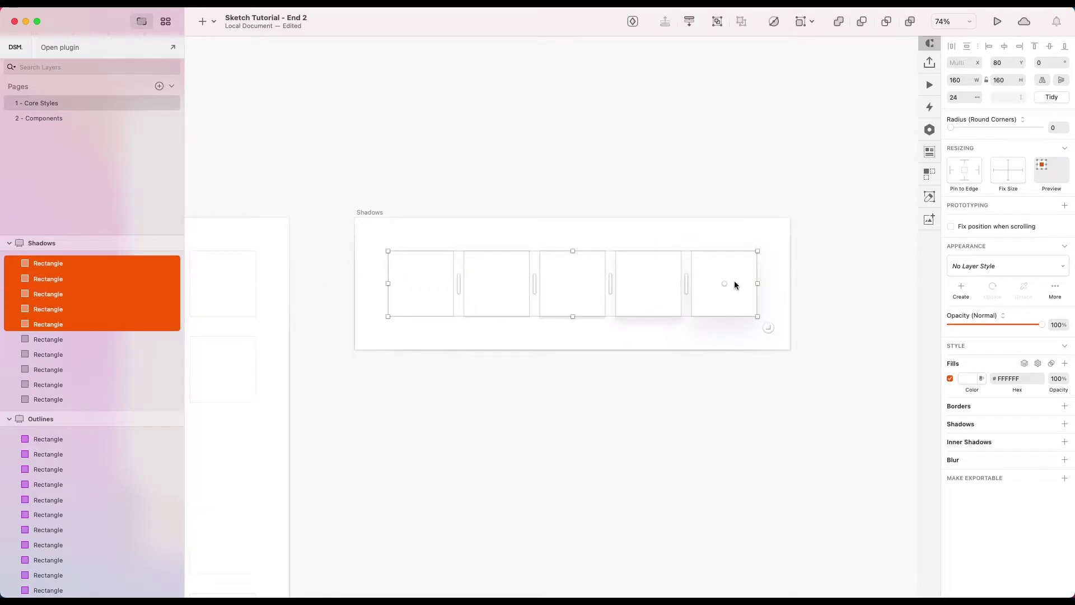
key("super+shift+l")
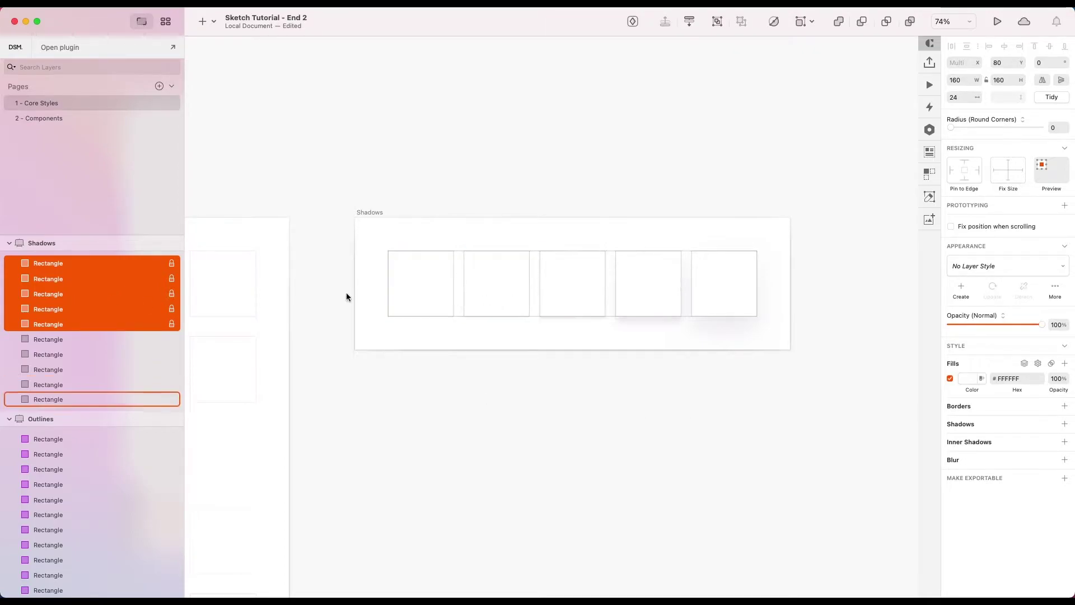
right_click(137, 302)
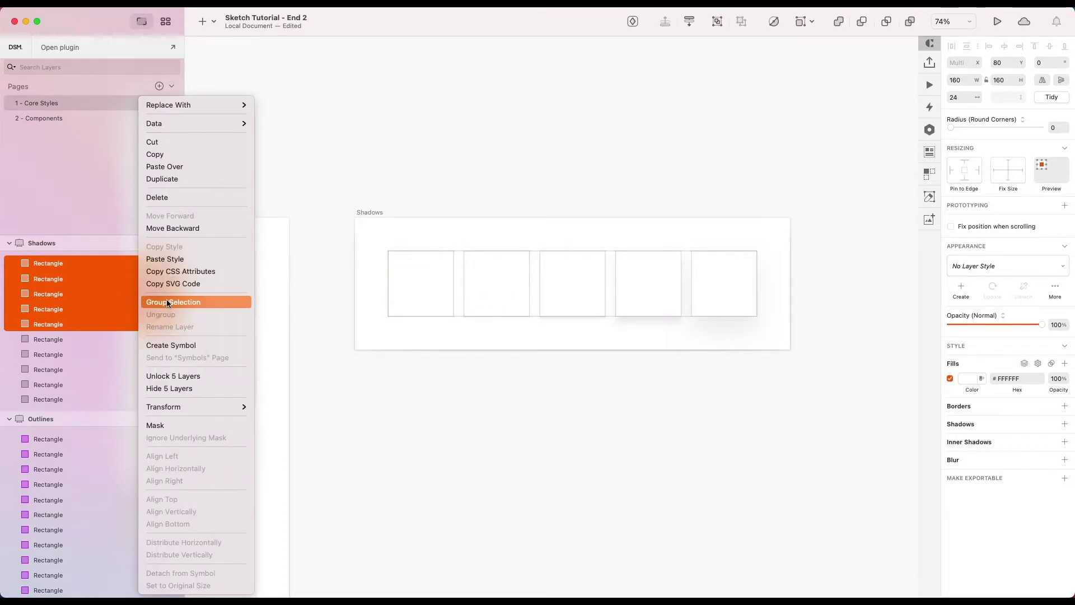
left_click(195, 379)
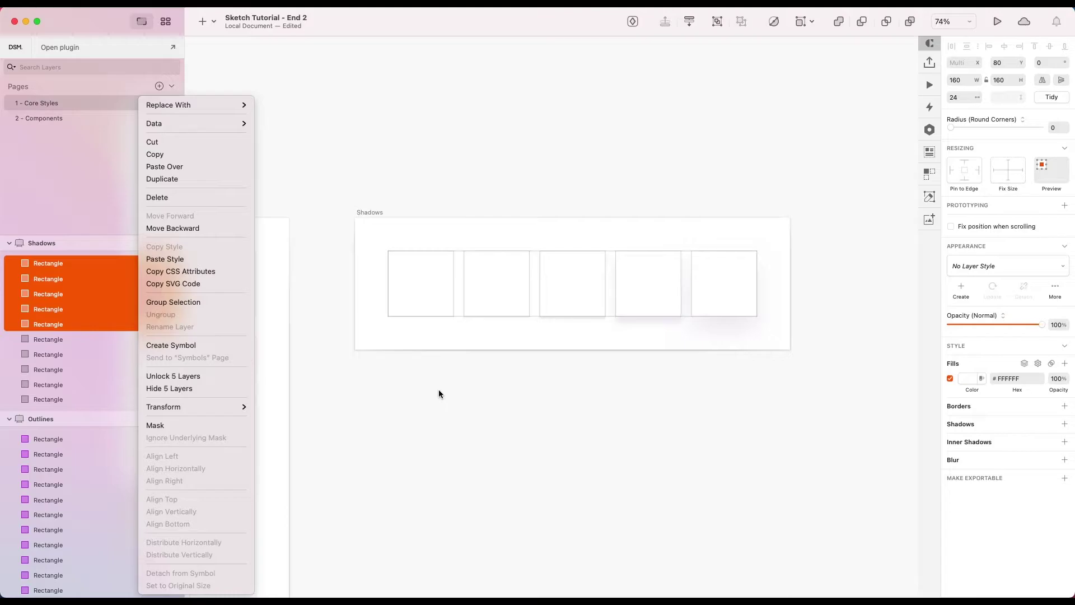
left_click(708, 384)
Create a layer style named "Shadows / Z-Index 1" from the first shadow square in the row.
scroll(649, 337, "up", 3)
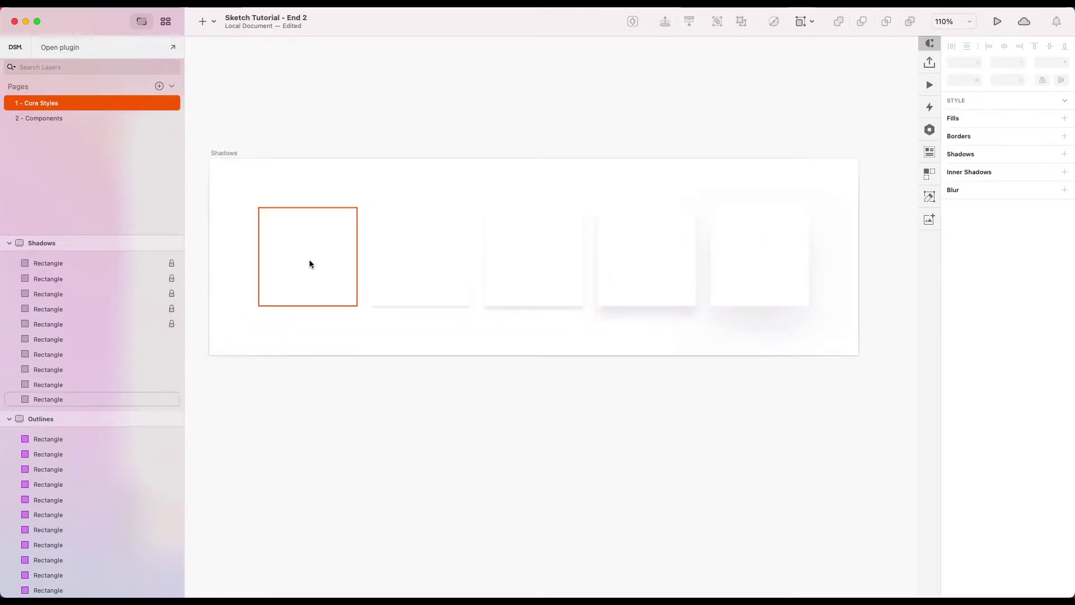
left_click(309, 261)
left_click(430, 358)
left_click(394, 292)
left_click(336, 292)
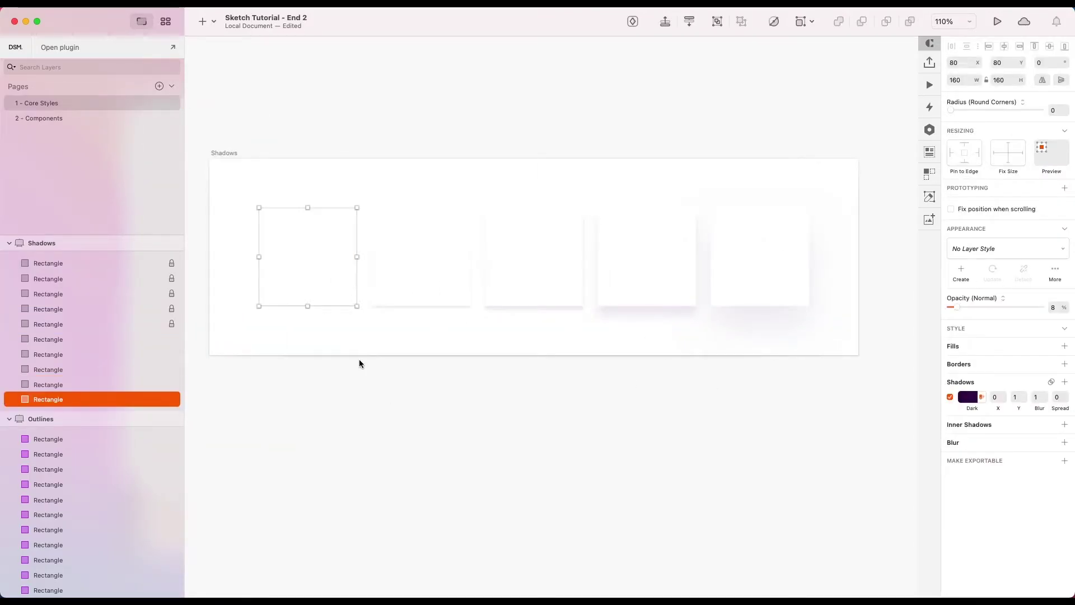
left_click(359, 359)
left_click(318, 279)
scroll(317, 279, "down", 2)
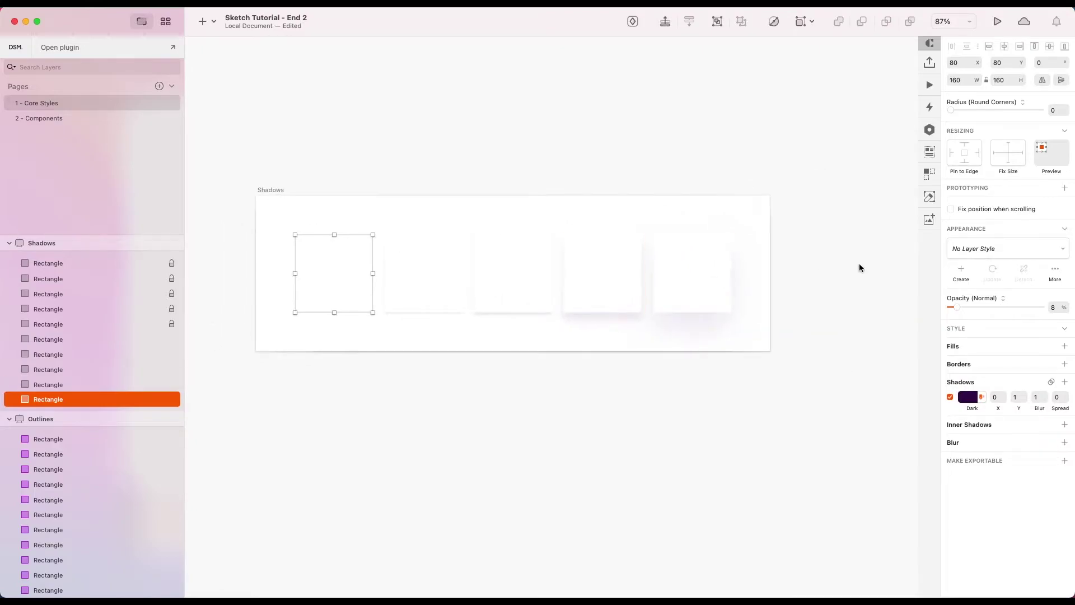
left_click(962, 270)
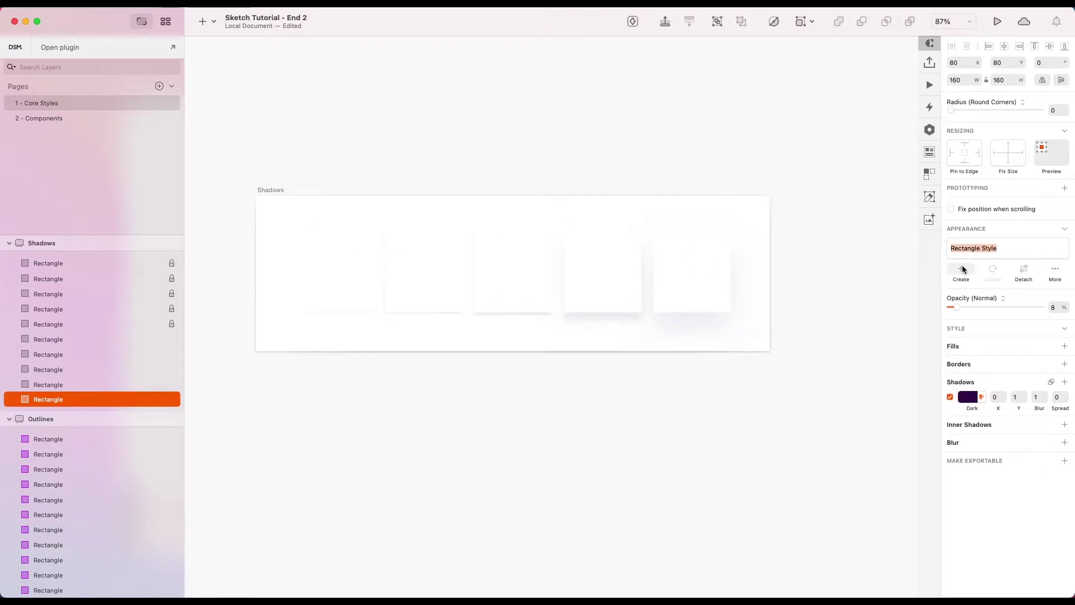
type("Shadows / Z-I")
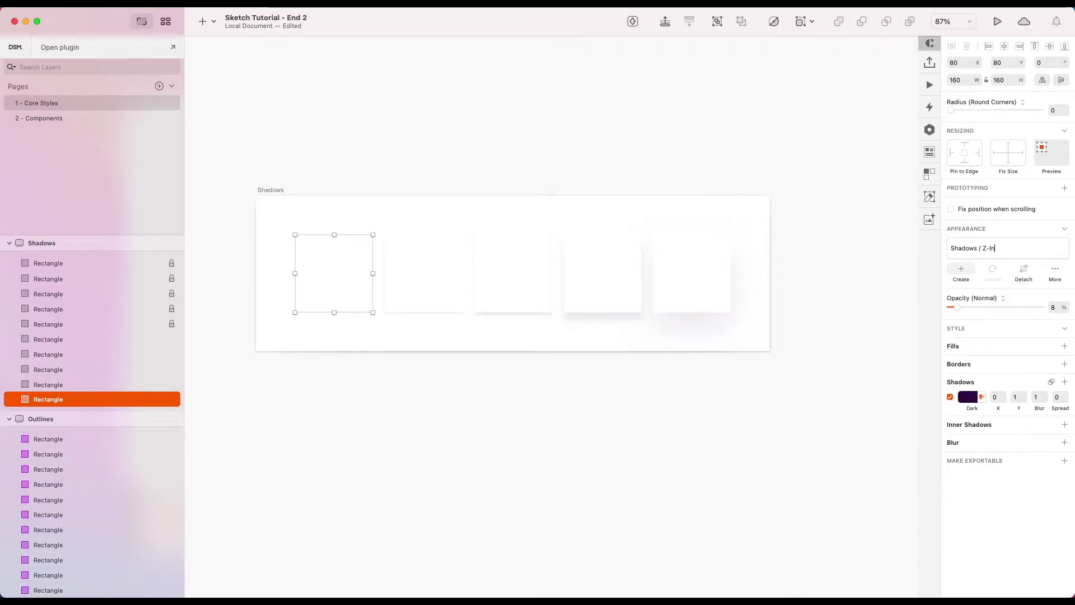
type("n")
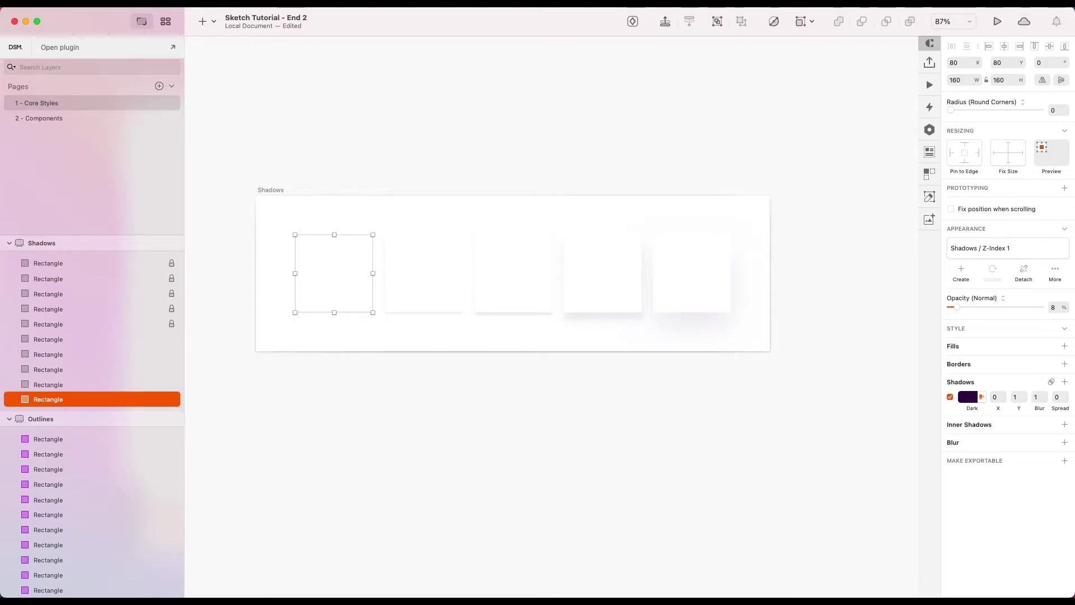
key("Return")
Create a layer style named "Shadows / Z-Index 2" from the second shadow square.
left_click(409, 298)
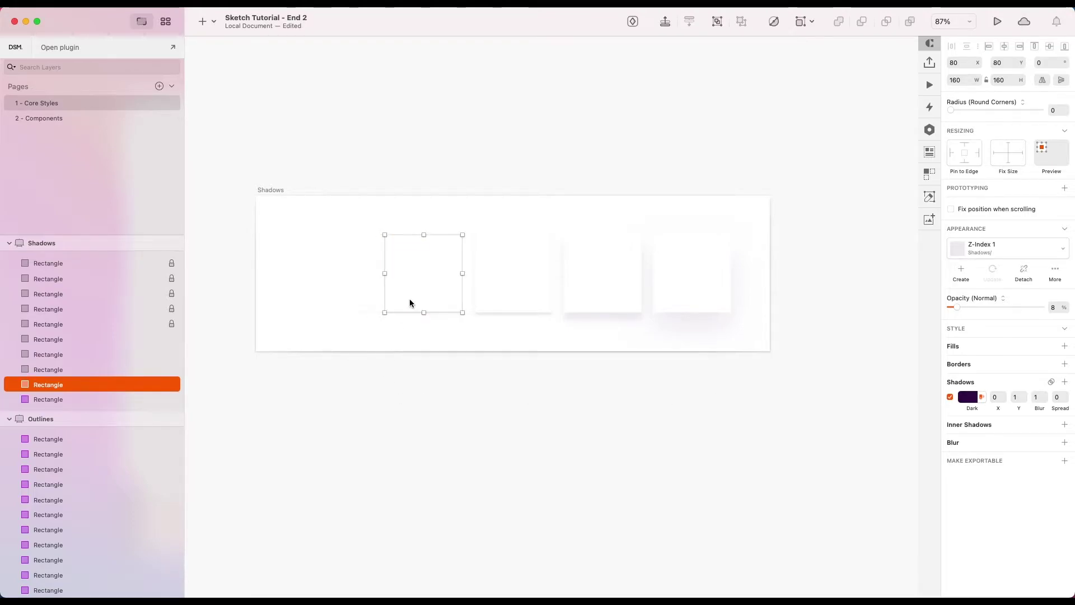
left_click(970, 268)
type("Shado")
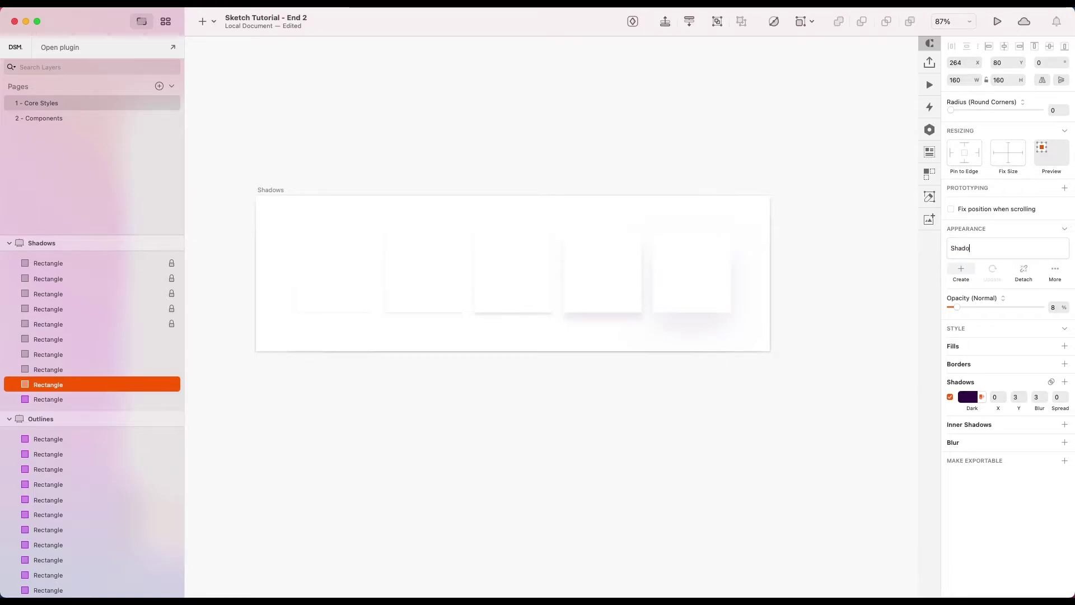
type("ws / Z-Index 2")
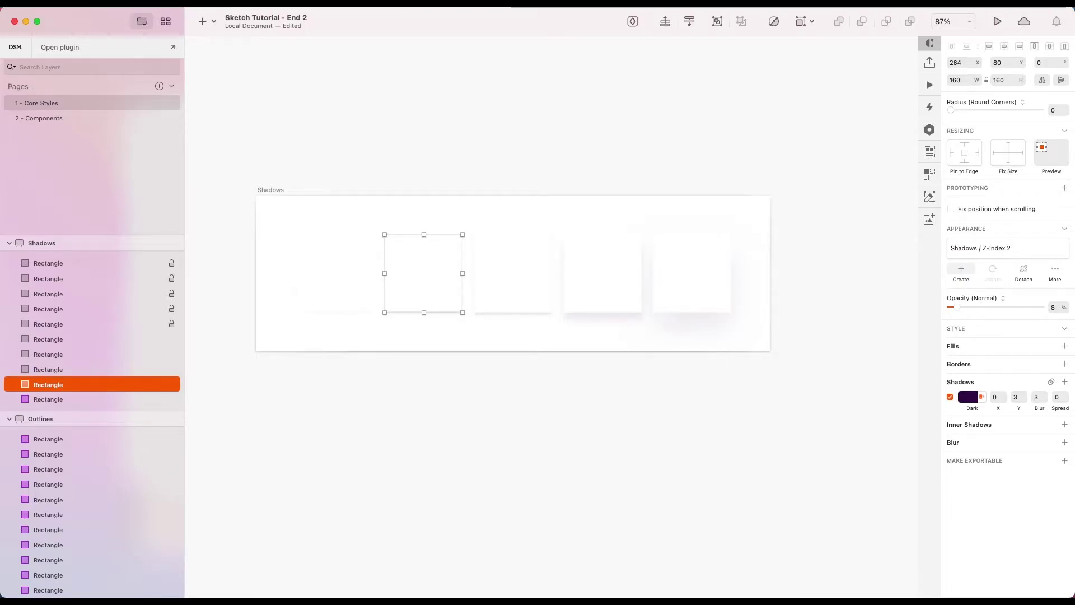
key("Return")
Create a layer style named "Shadows / Z-Index 3" from the third shadow square.
left_click(538, 271)
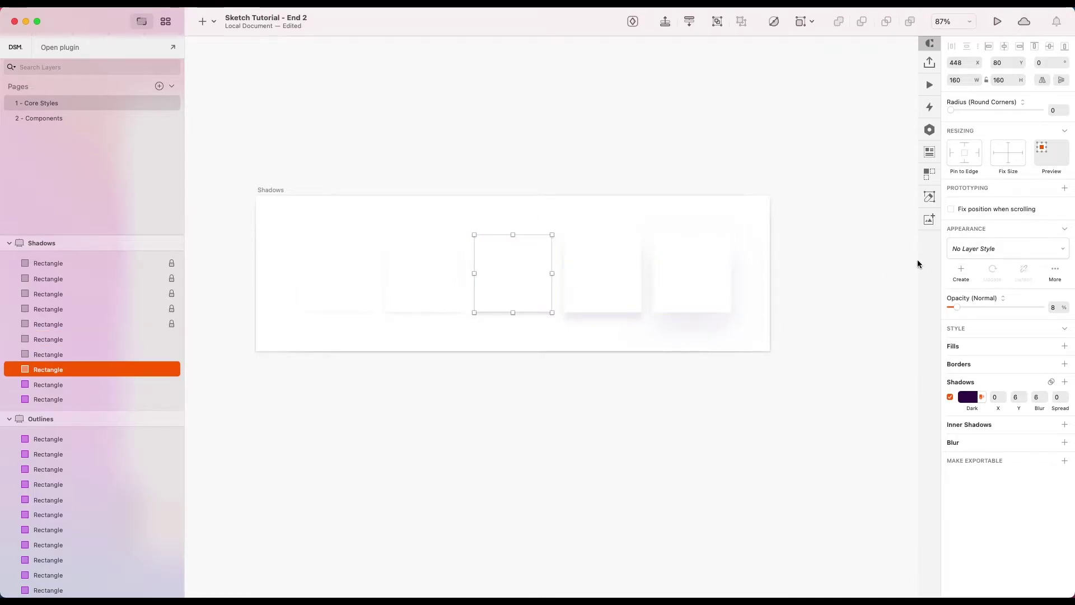
left_click(962, 269)
type("Shadows / Z-Index 2")
type("3")
key("Return")
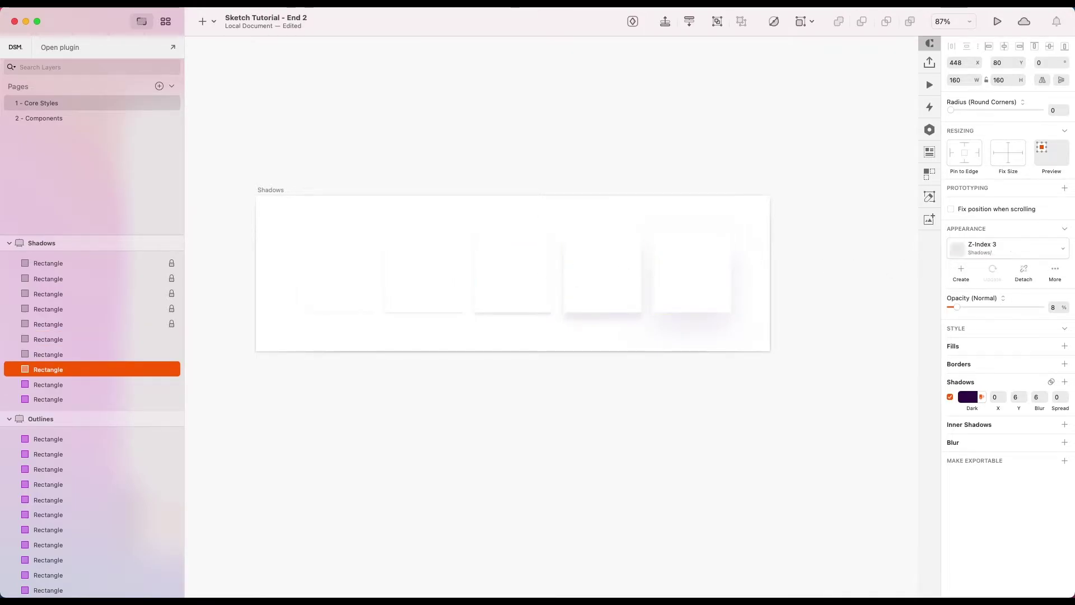
Create a layer style named "Shadows / Z-Index 4" from the fourth shadow square.
left_click(619, 283)
left_click(971, 269)
type("Shadows / Z-Index 2")
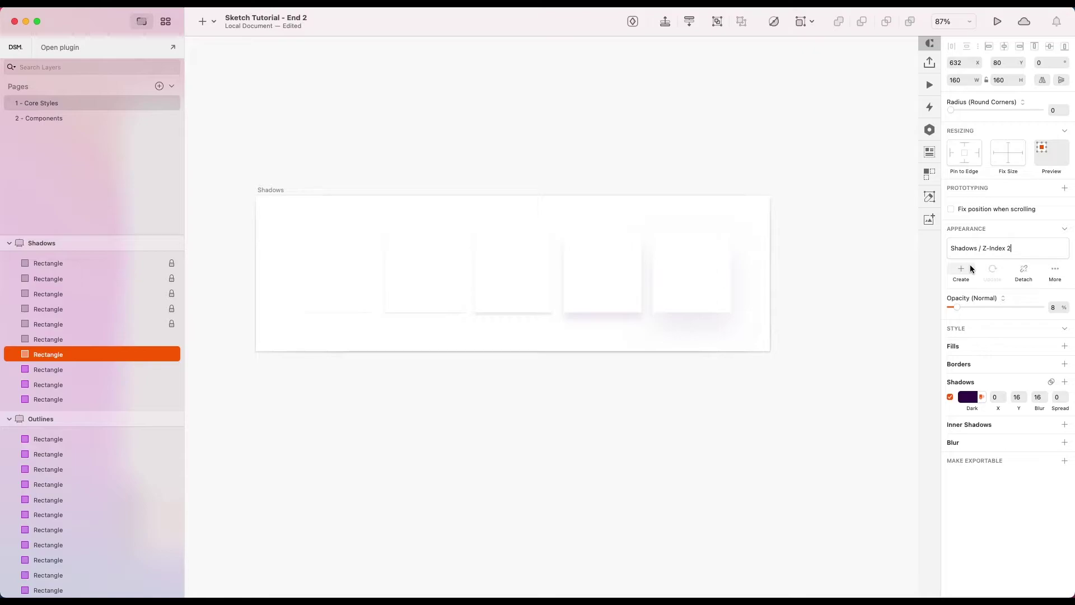
key("BackSpace")
type("4")
key("Return")
Create a layer style named "Shadows / Z-Index 5" from the fifth shadow square.
left_click(690, 287)
left_click(959, 269)
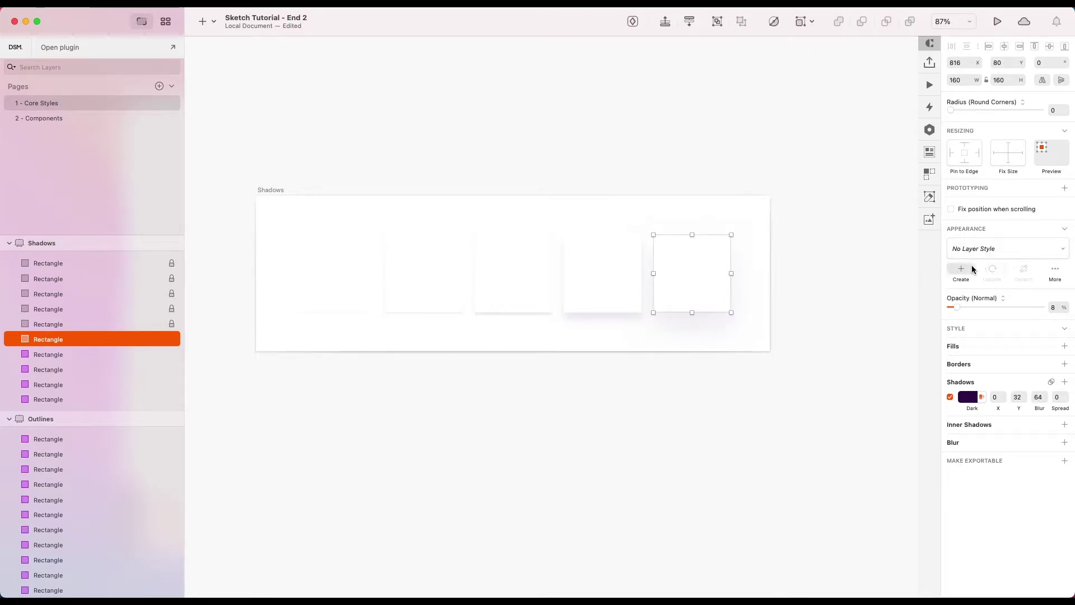
key("BackSpace")
type("5")
key("Return")
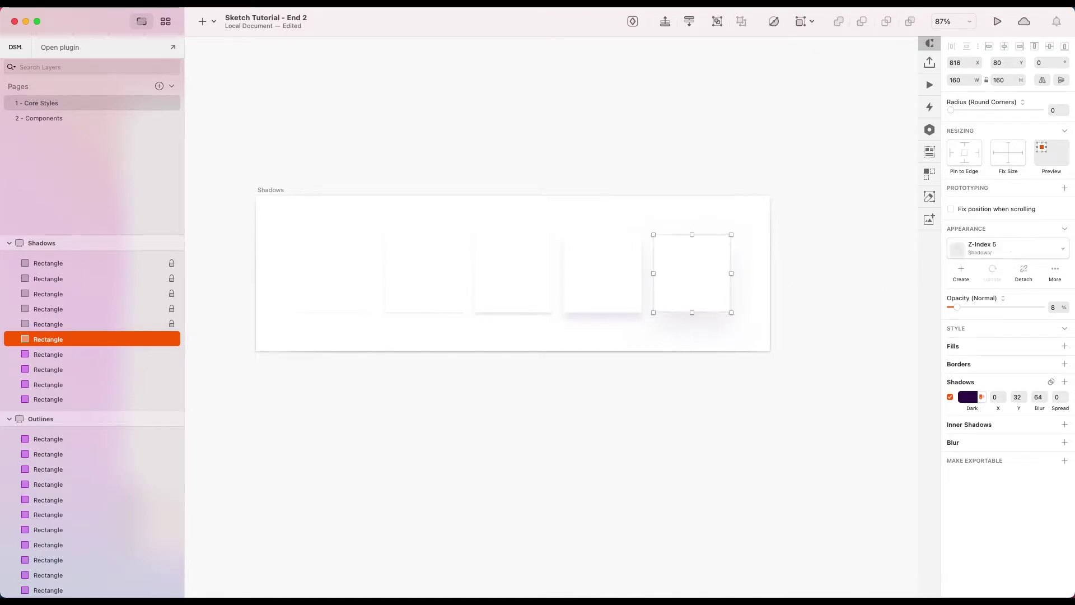
Check the document's layer styles available to the fifth shadow square, browsing the Outlines and Shadows groups.
left_click(798, 315)
scroll(797, 313, "down", 5)
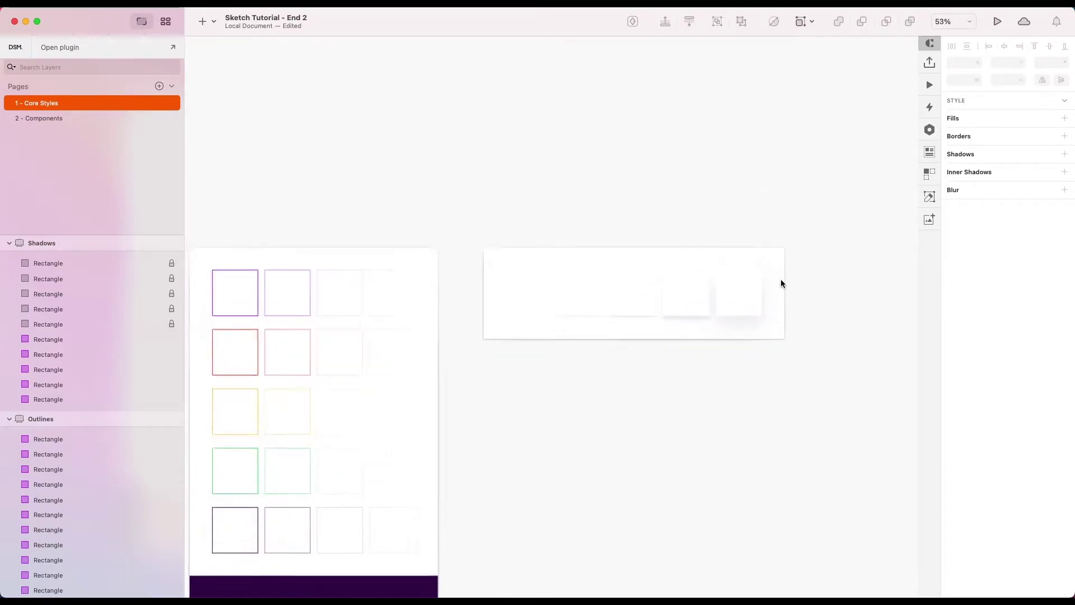
left_click(749, 293)
left_click(1015, 242)
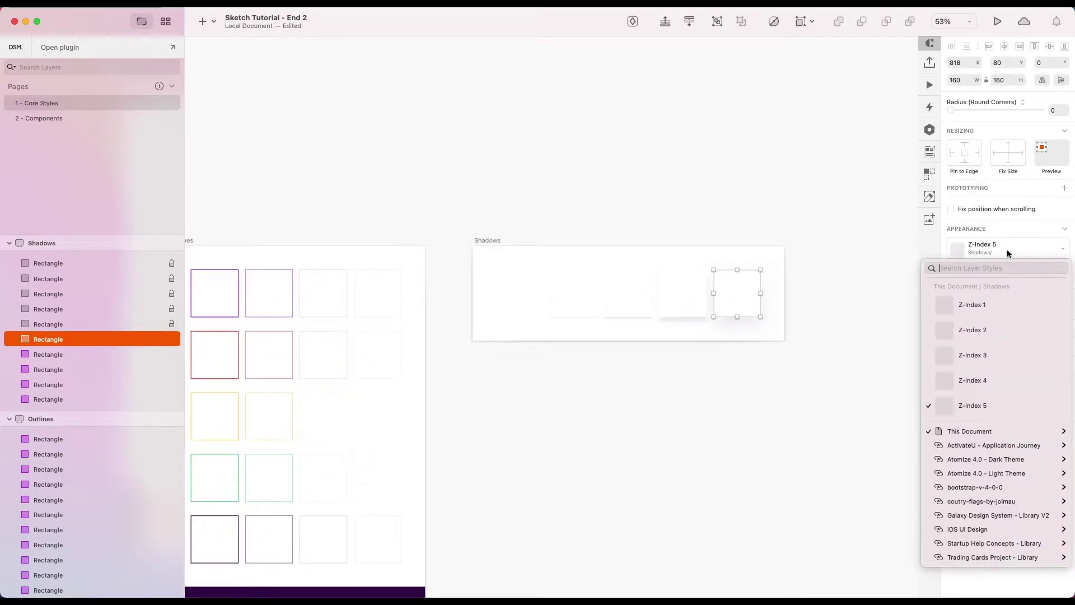
mouse_move(952, 430)
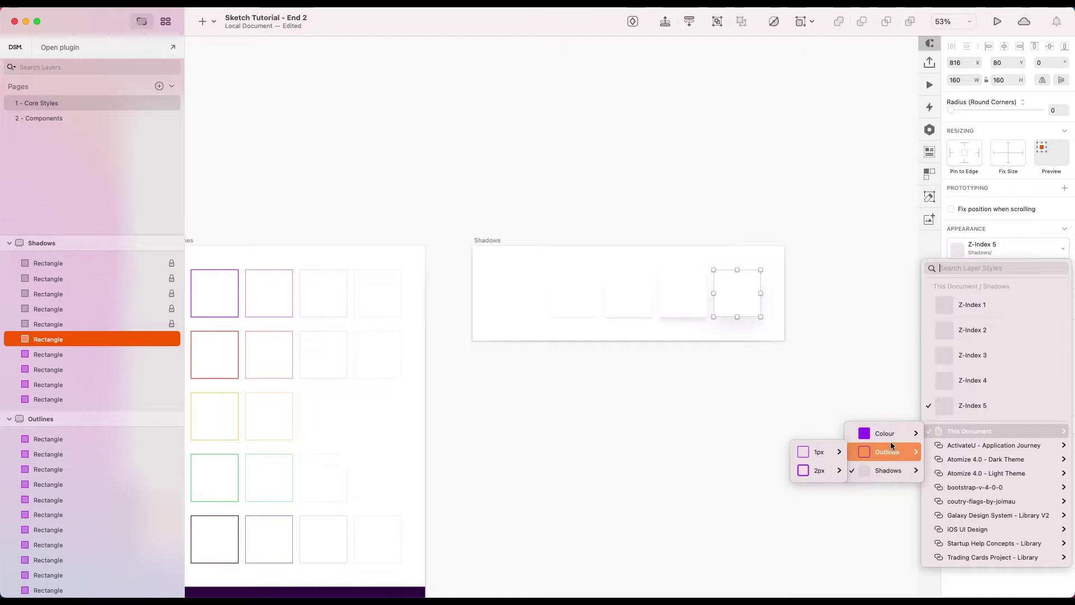
mouse_move(876, 472)
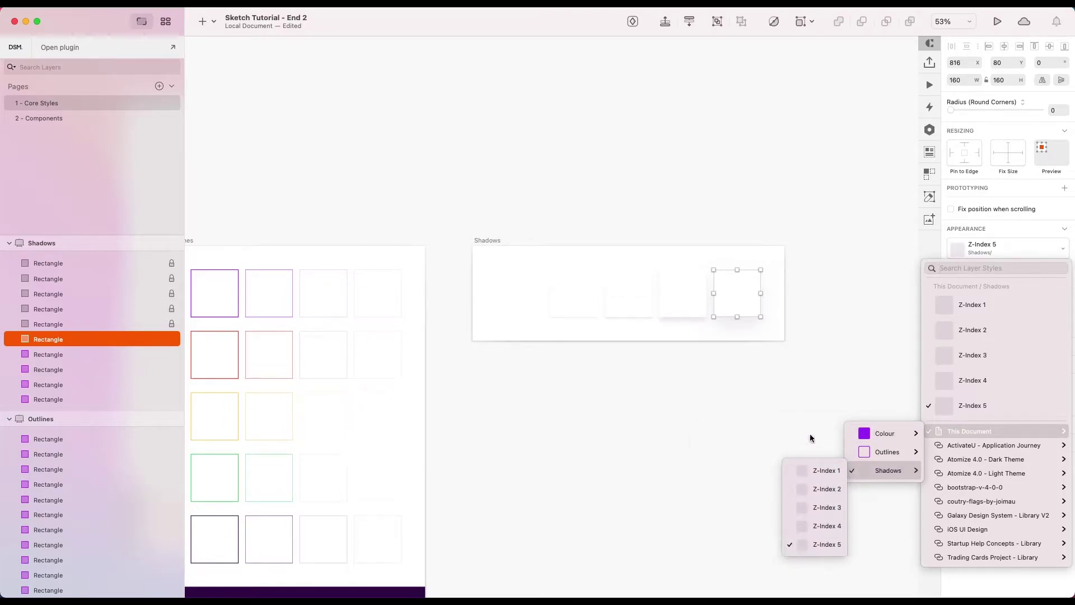
left_click(791, 384)
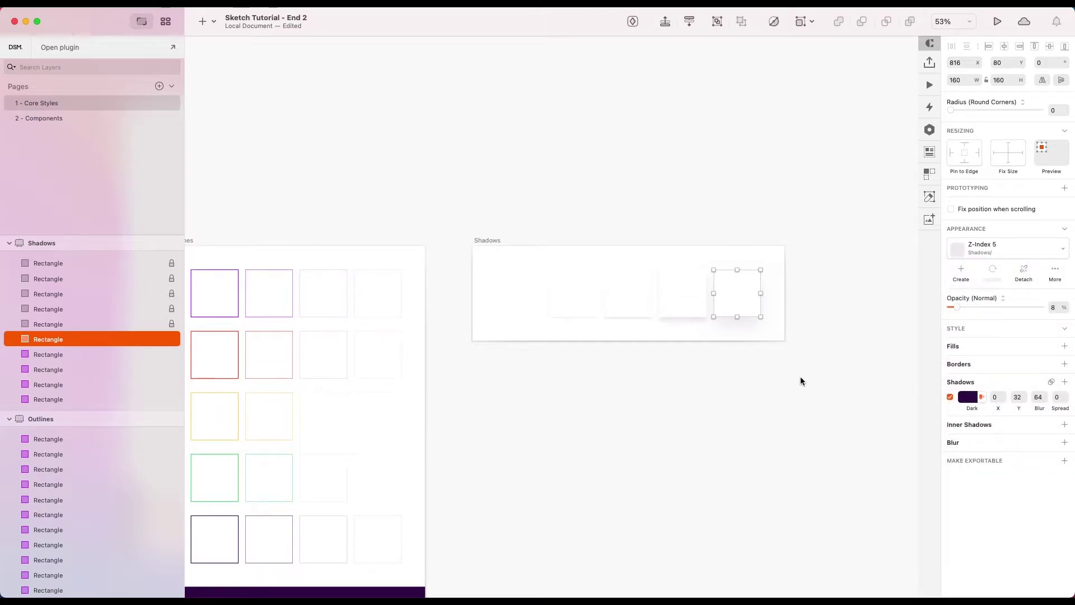
Examine the Shadows artboard up close and alongside the Colours and Outlines artboards.
scroll(800, 376, "down", 3)
left_click(784, 359)
left_click(756, 329)
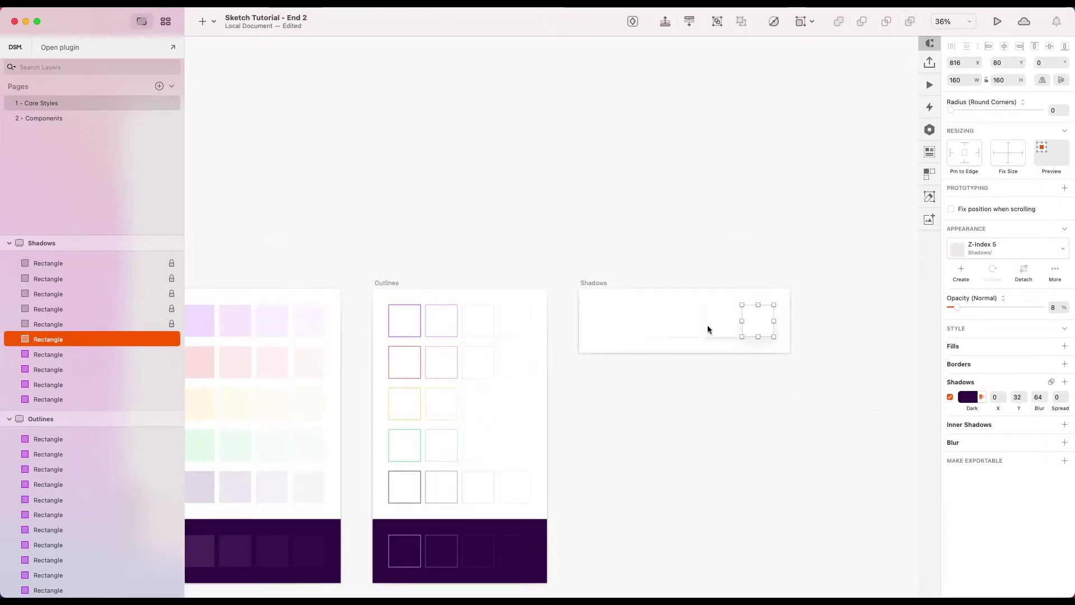
left_click(784, 344)
scroll(699, 318, "up", 4)
scroll(698, 318, "down", 4)
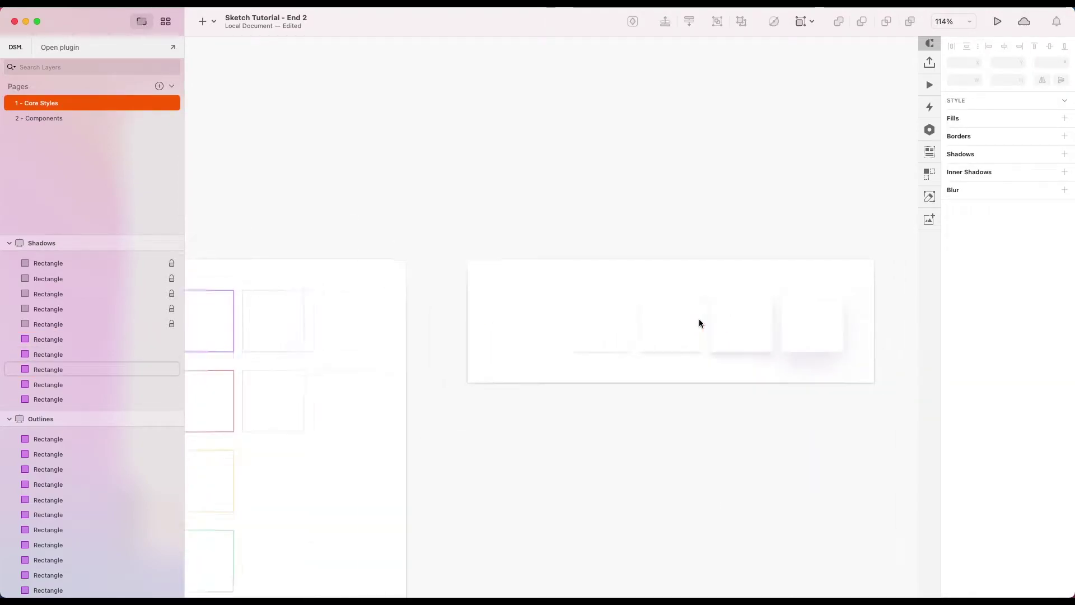
scroll(698, 318, "down", 3)
scroll(701, 331, "up", 2)
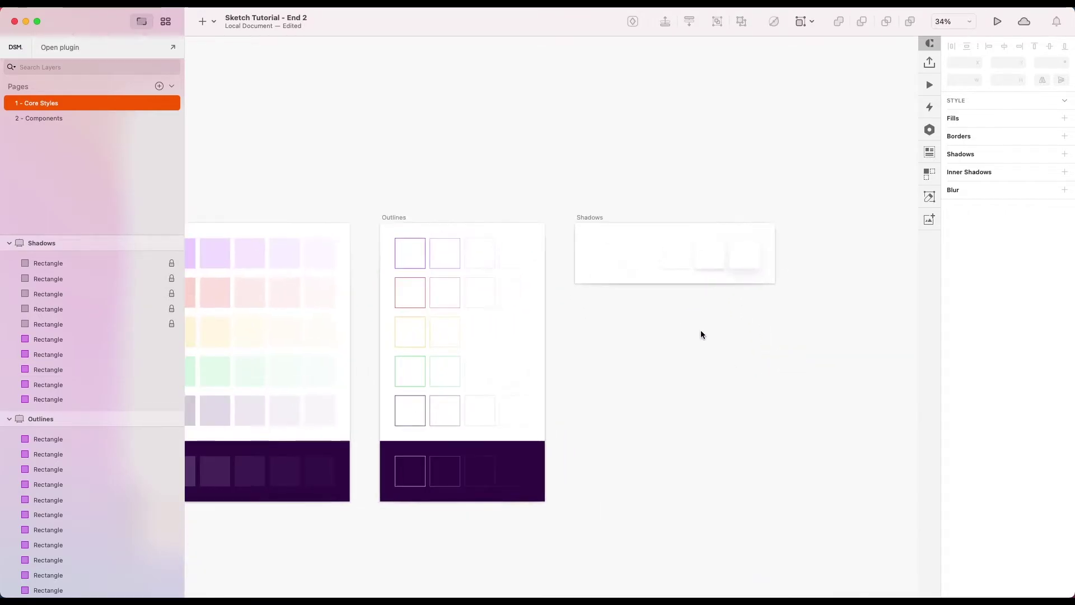
scroll(701, 331, "down", 2)
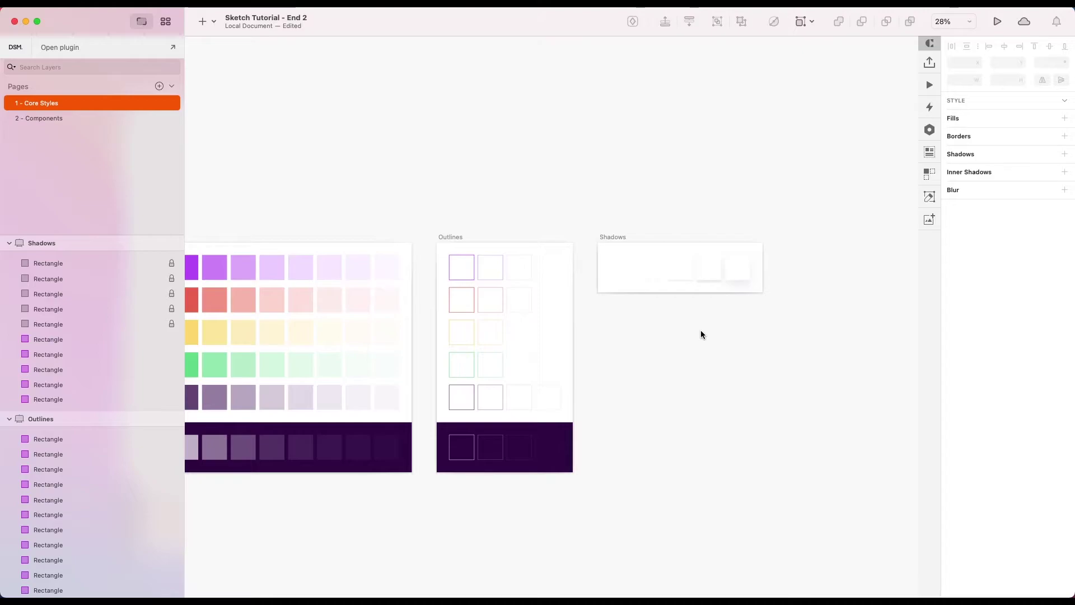
scroll(700, 335, "up", 2)
scroll(700, 335, "down", 2)
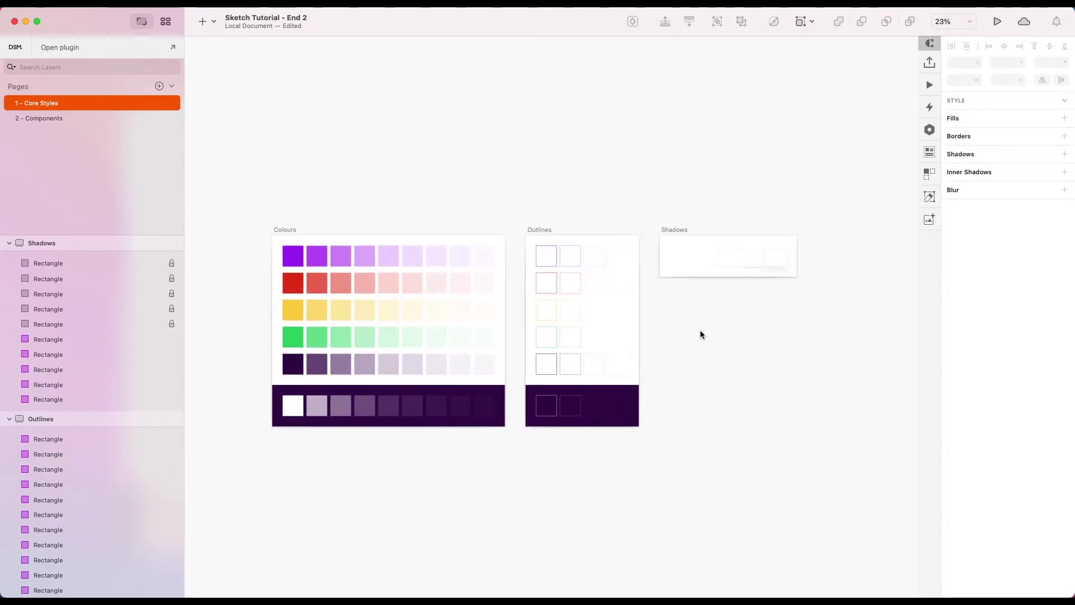
scroll(689, 332, "up", 2)
scroll(334, 288, "left", 3)
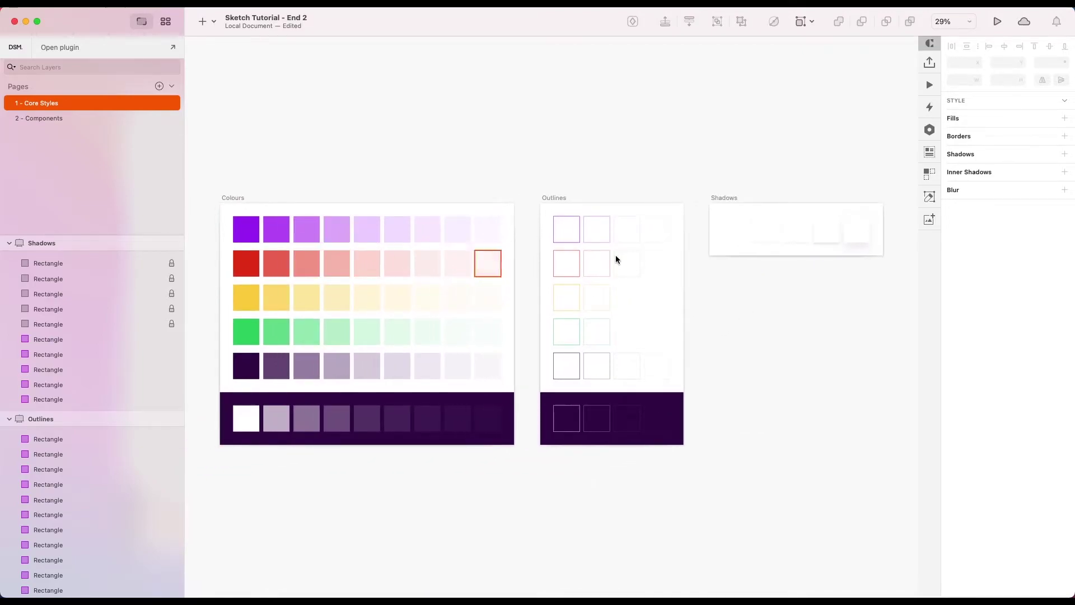
scroll(640, 283, "right", 3)
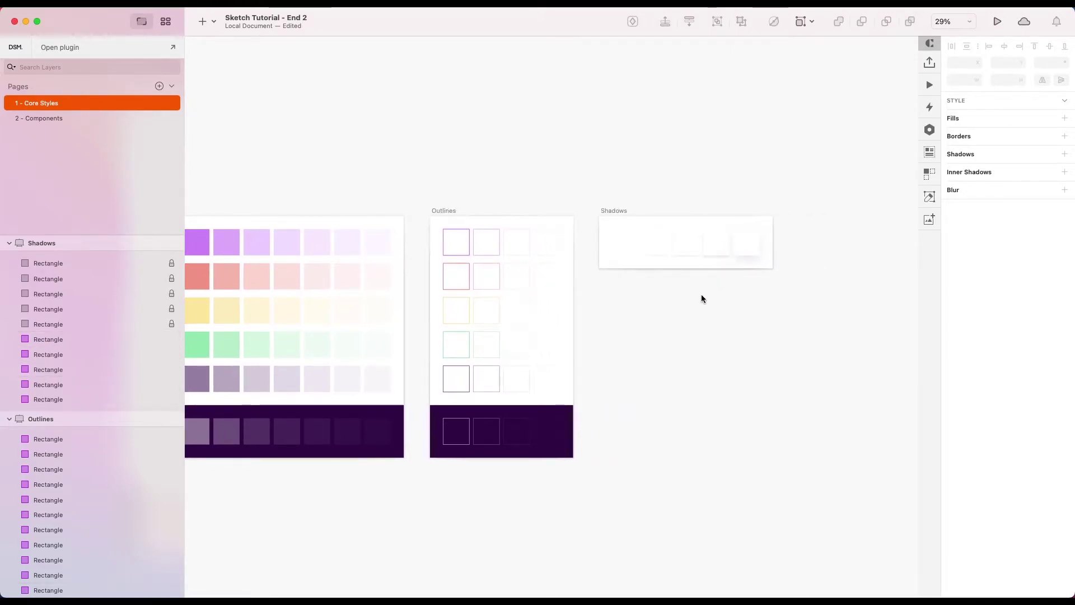
scroll(701, 294, "down", 3)
scroll(676, 301, "up", 3)
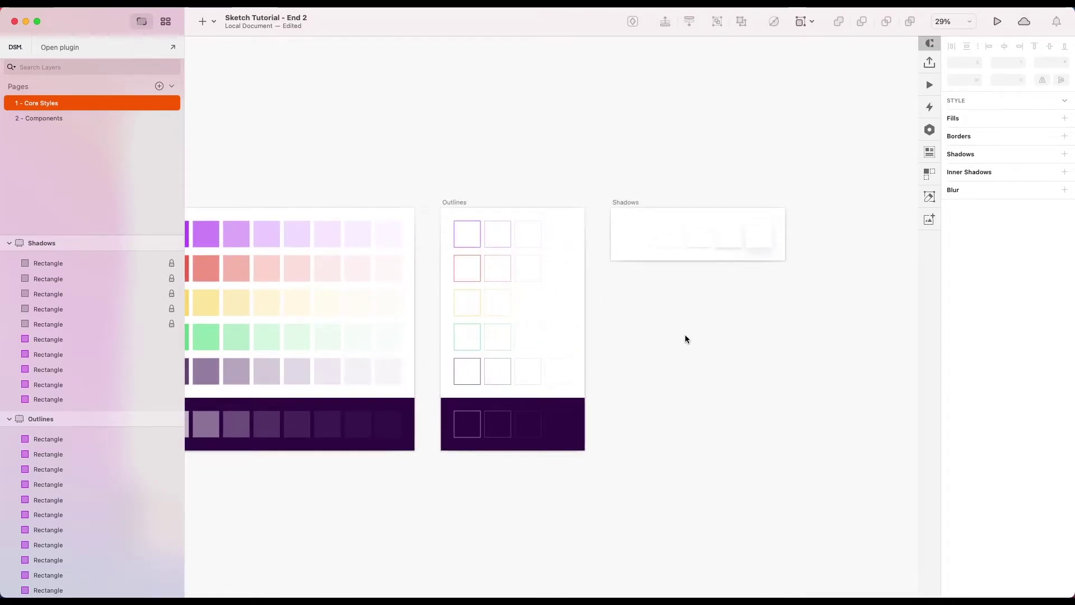
Draw a rectangle about 492 × 350 below the Shadows artboard and apply the layer style "Colour / 6 - Light / 1 - 900 - Base".
key("r")
left_click_drag(617, 308, 699, 366)
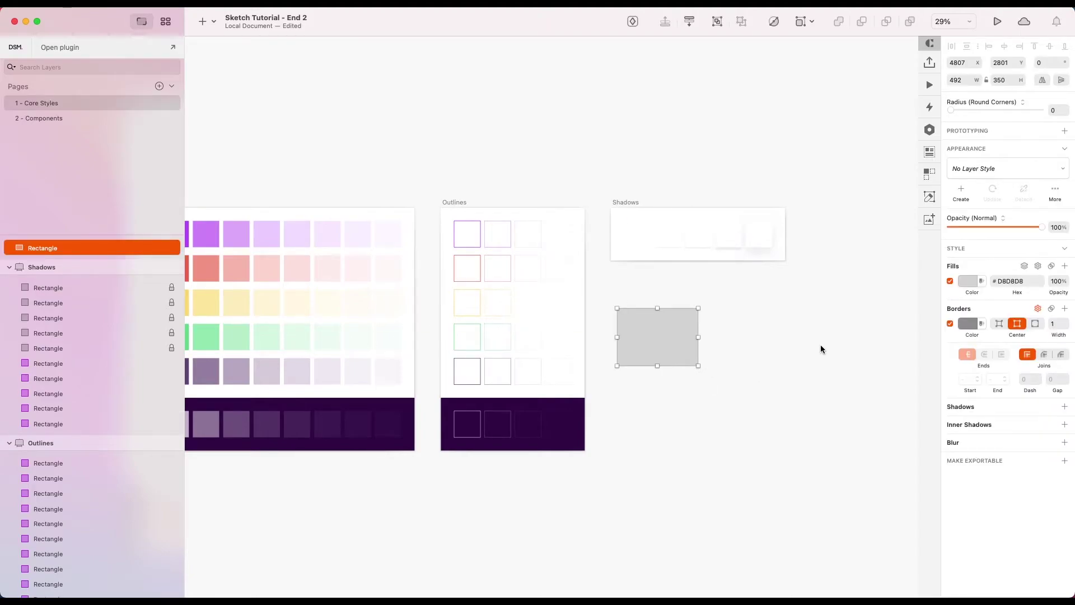
left_click(970, 176)
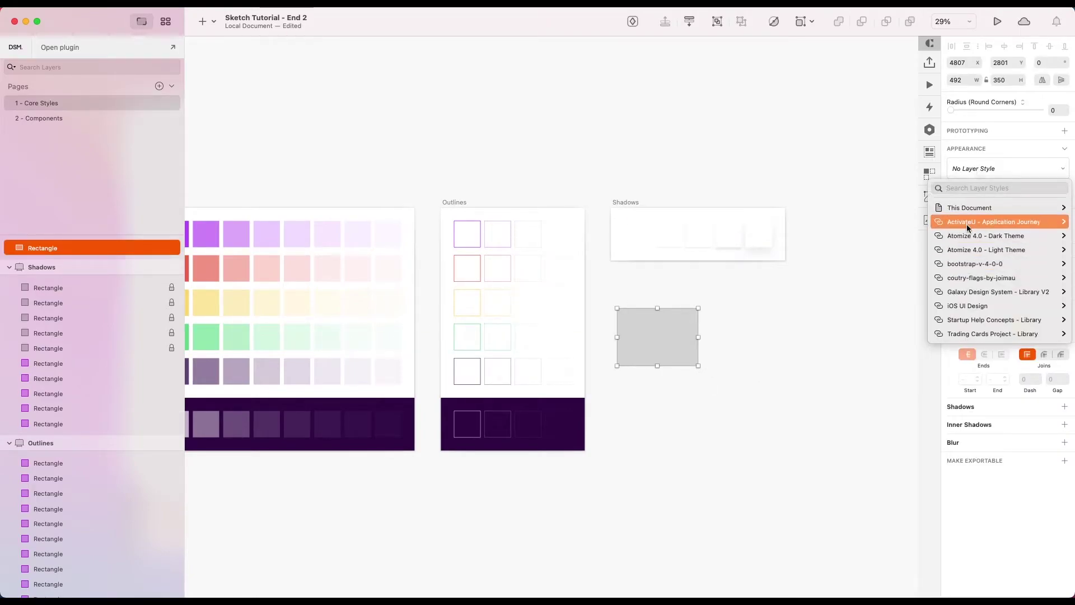
mouse_move(964, 208)
mouse_move(922, 216)
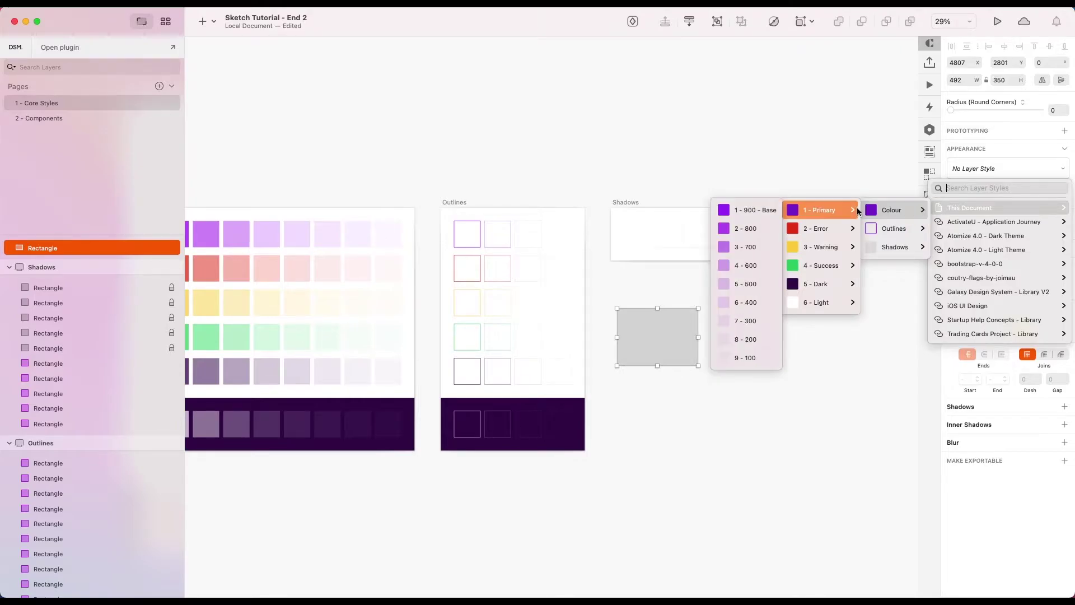
left_click(830, 303)
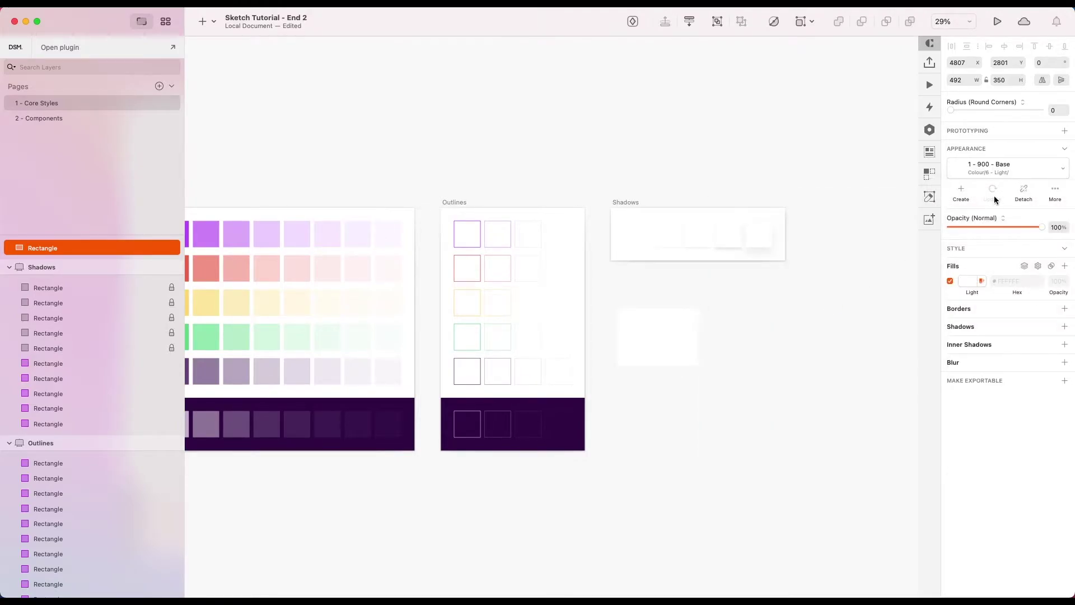
Switch the rectangle's layer style to "Outlines / 1px / 1 - Primary / 1 - 900".
left_click(1002, 169)
mouse_move(970, 453)
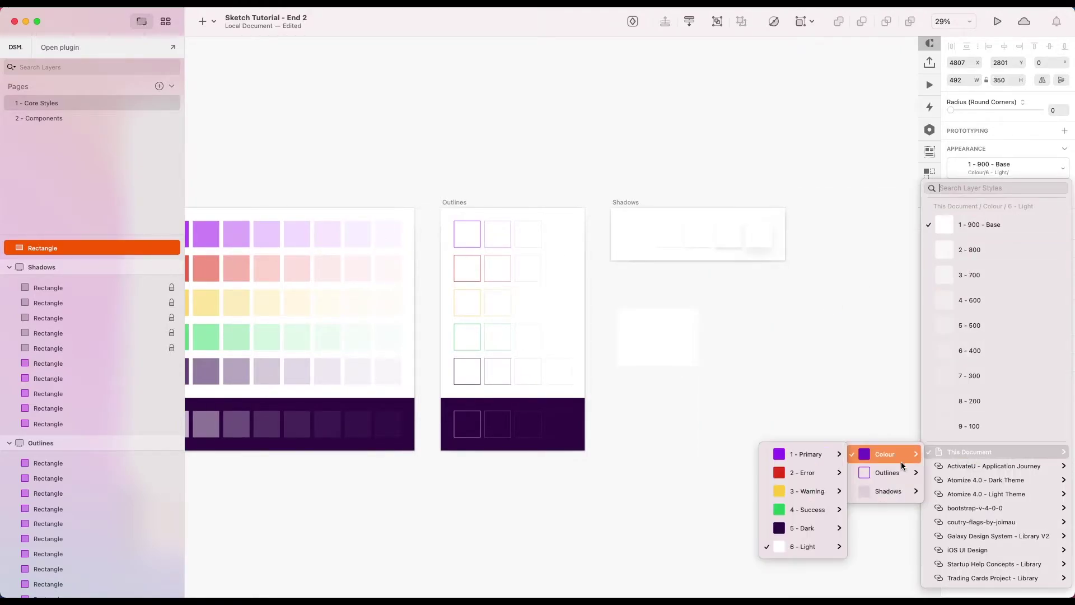
mouse_move(875, 473)
left_click(836, 480)
left_click(770, 387)
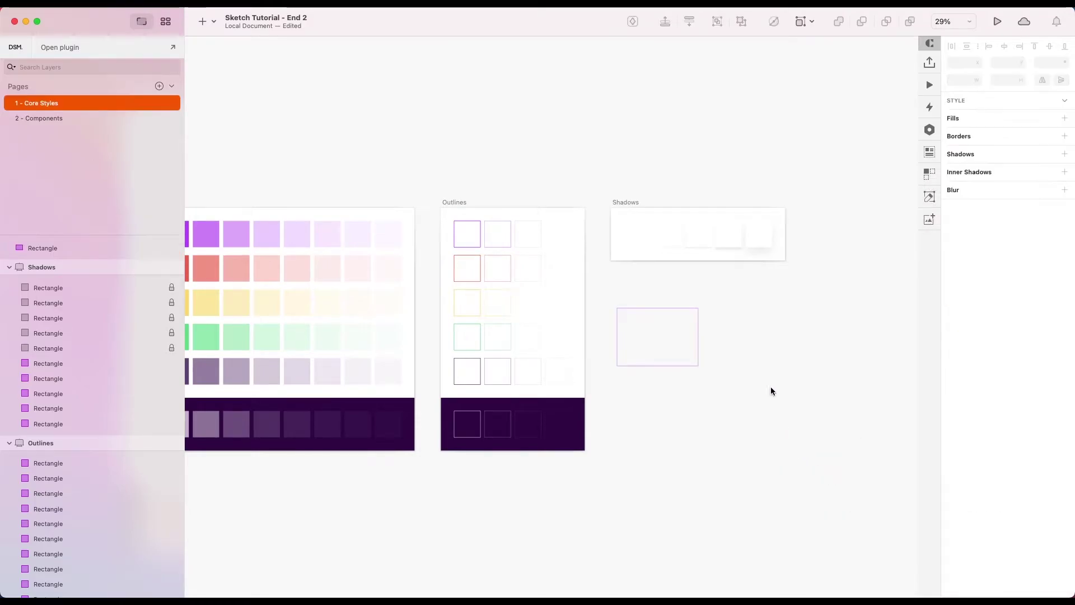
scroll(738, 324, "up", 3)
Duplicate the outlined rectangle and apply the layer style "Colour / 6 - Light / 1 - 900 - Base" to the lower copy.
left_click(688, 336)
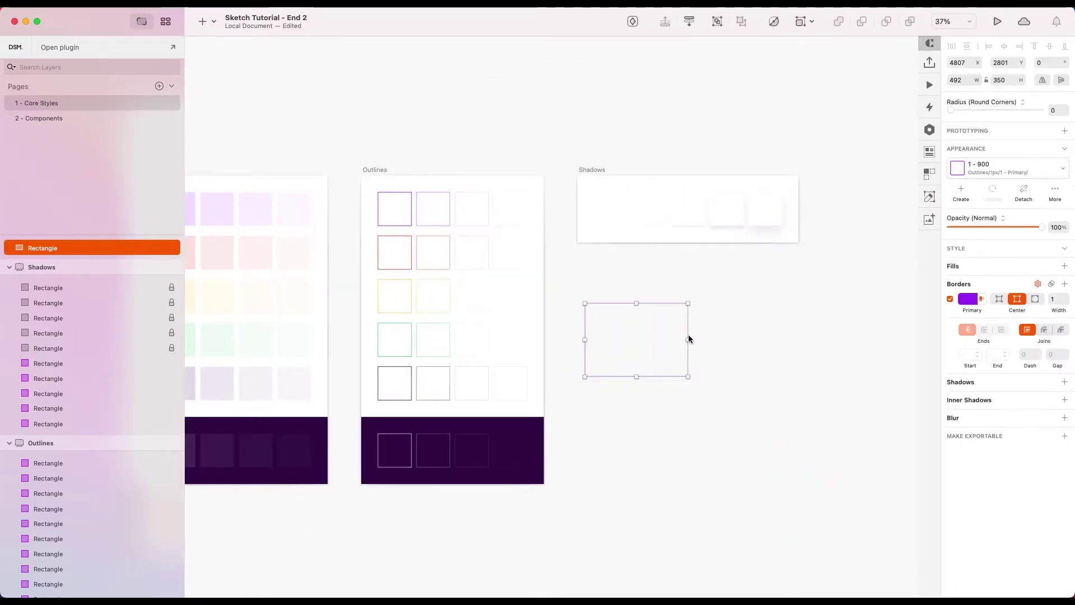
key("super+d")
left_click(101, 263)
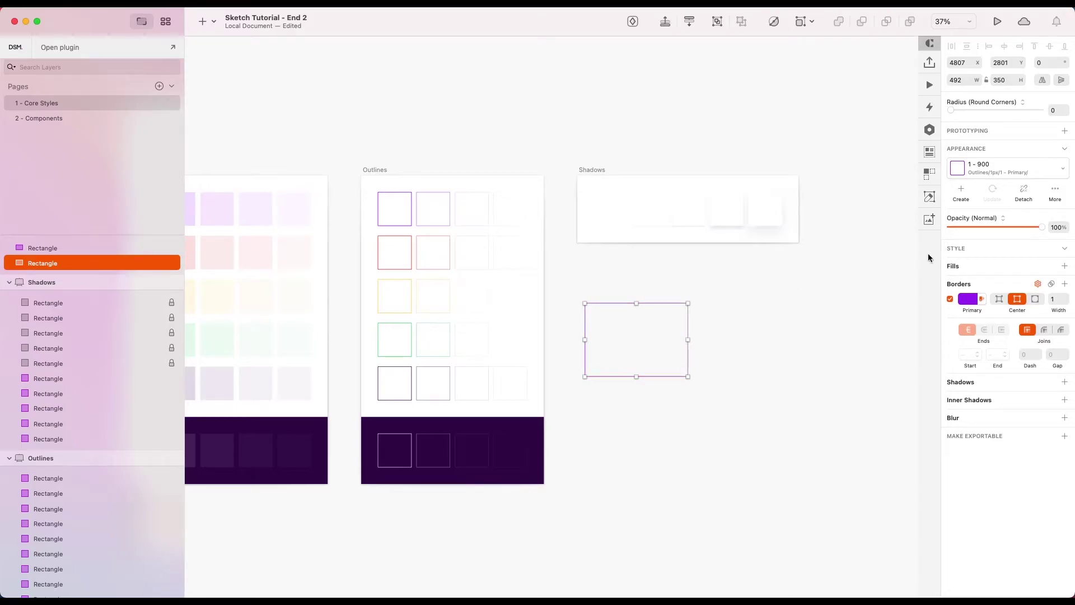
left_click(997, 175)
mouse_move(958, 276)
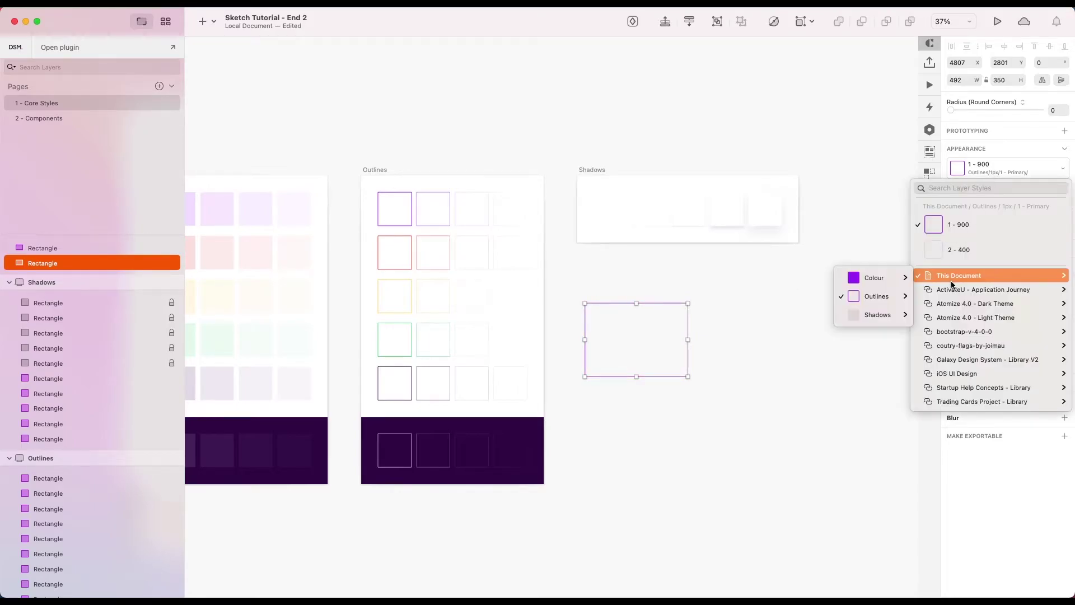
mouse_move(867, 276)
mouse_move(780, 369)
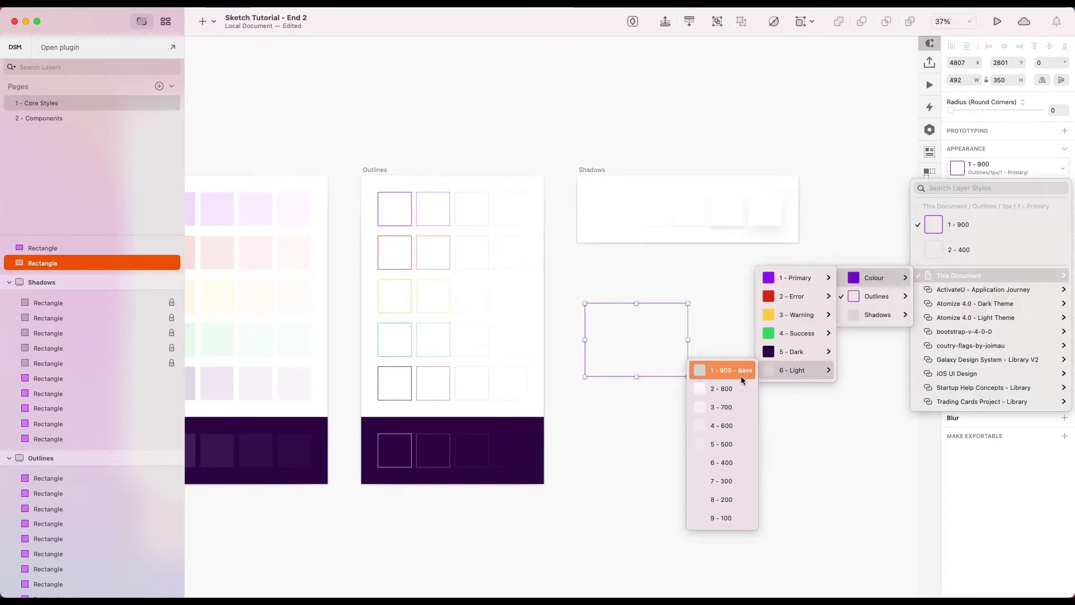
left_click(740, 374)
key("super+2")
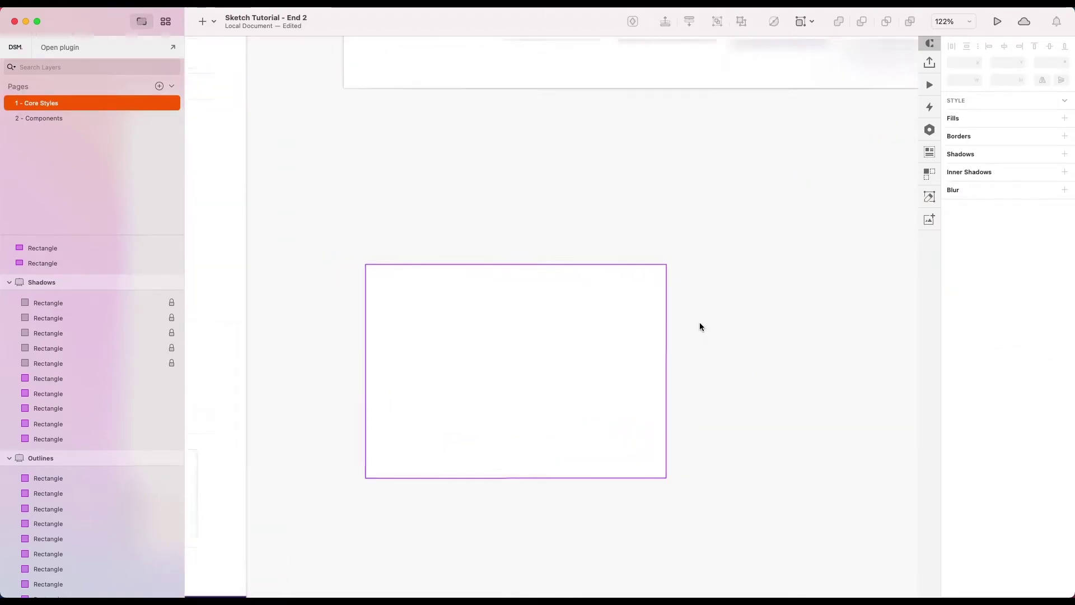
Duplicate the light-filled rectangle and apply the layer style "Shadows / Z-Index 4" to the bottommost copy.
key("super+d")
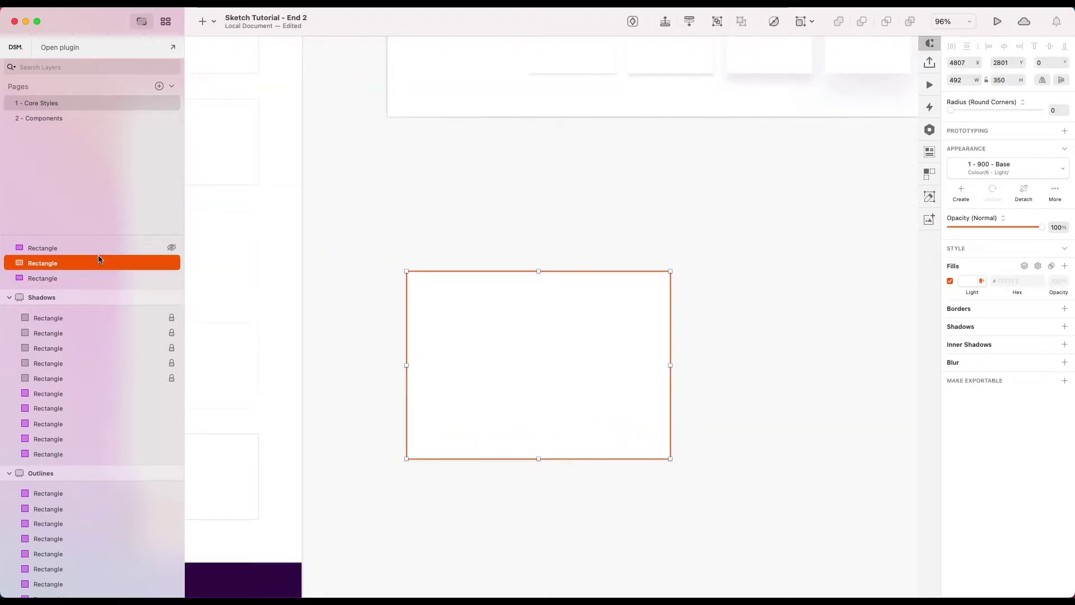
left_click(73, 280)
key("shift+super+h")
left_click(996, 179)
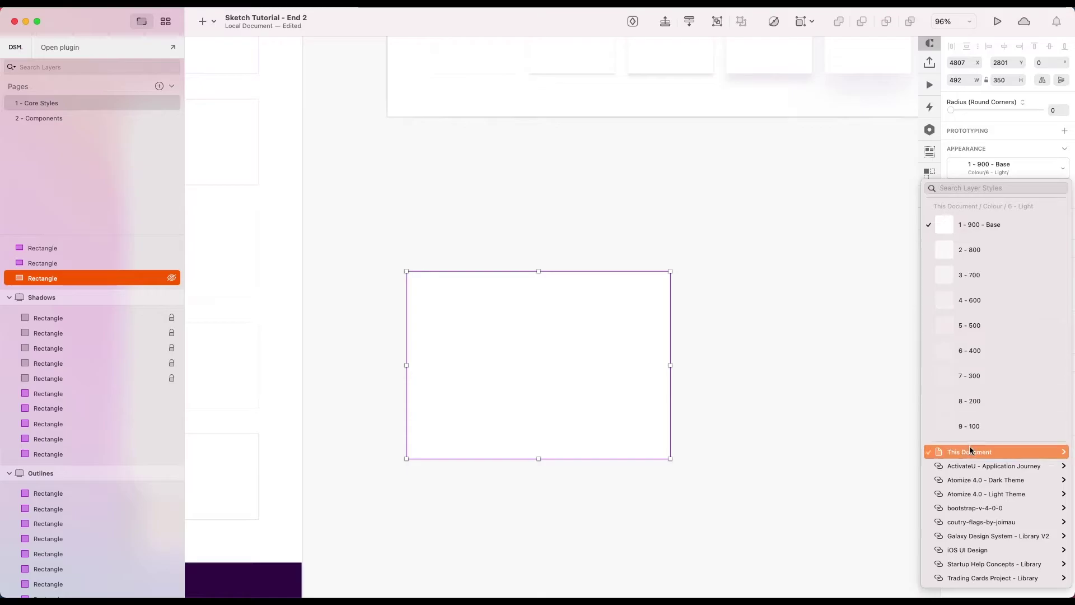
mouse_move(985, 452)
mouse_move(890, 491)
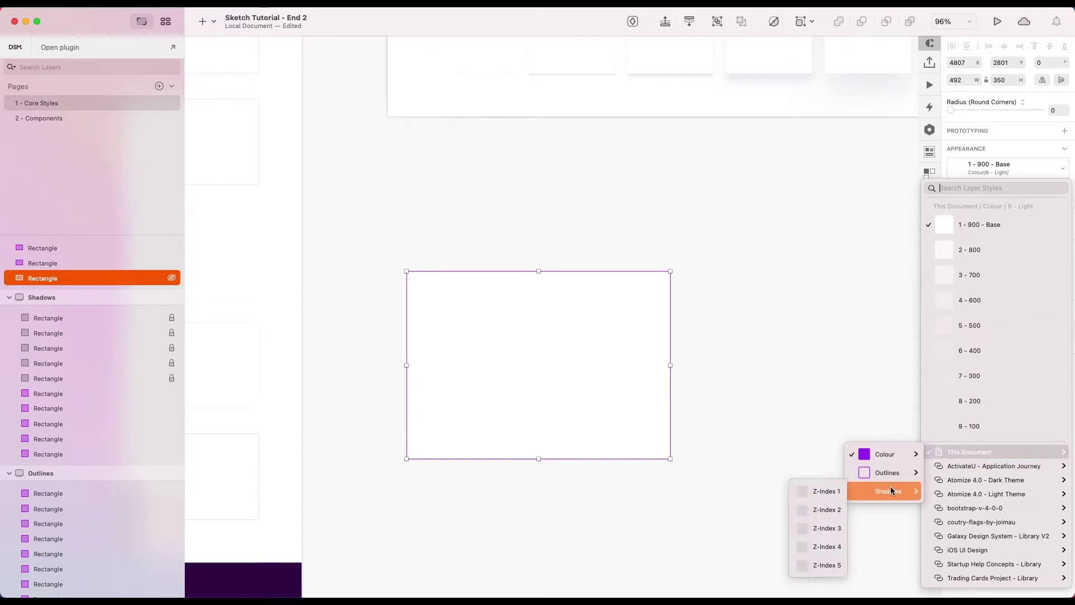
left_click(823, 546)
left_click(777, 394)
Group the three stacked outline, fill and shadow rectangles below the Shadows artboard.
scroll(777, 394, "down", 5)
left_click_drag(770, 338, 563, 442)
key("super+g")
left_click(776, 419)
Resize the group to about 906 × 397 and move it to about X 5042, Y 2729.
left_click(693, 417)
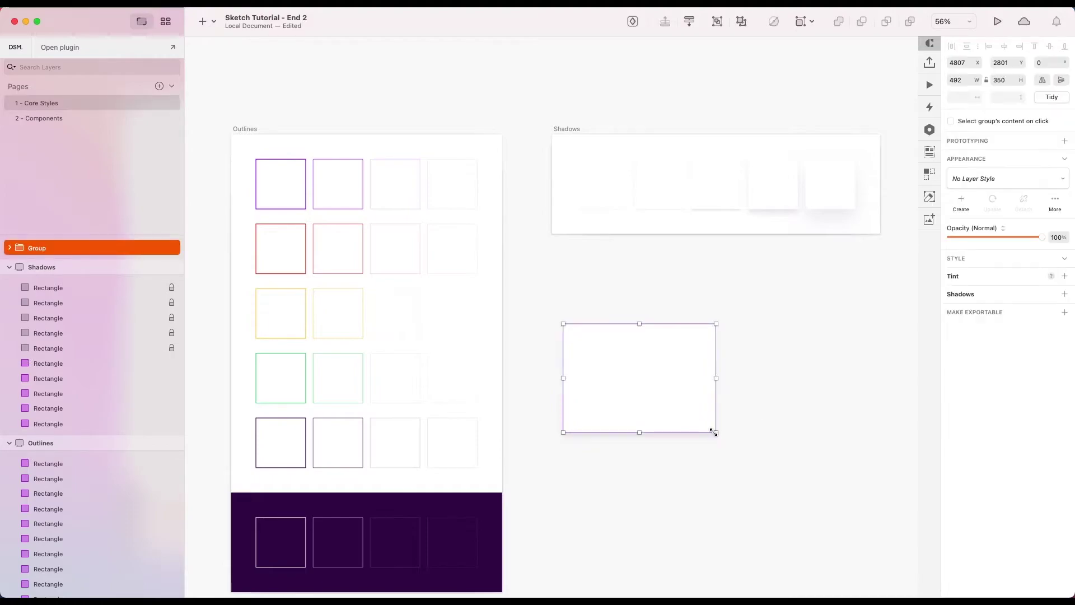
left_click_drag(717, 432, 845, 446)
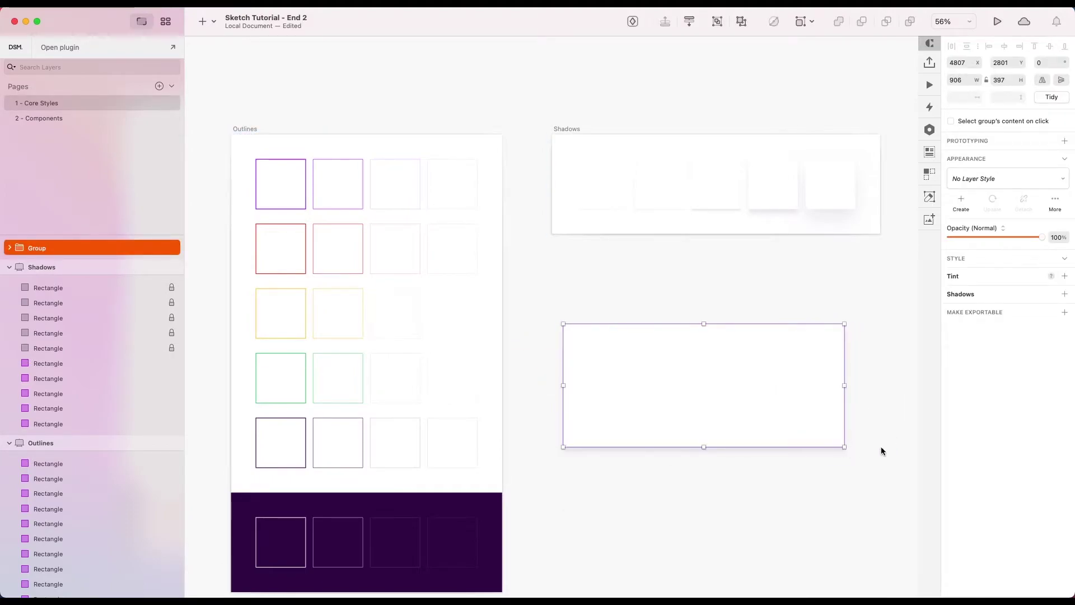
left_click(882, 445)
scroll(882, 446, "right", 3)
scroll(761, 348, "up", 2)
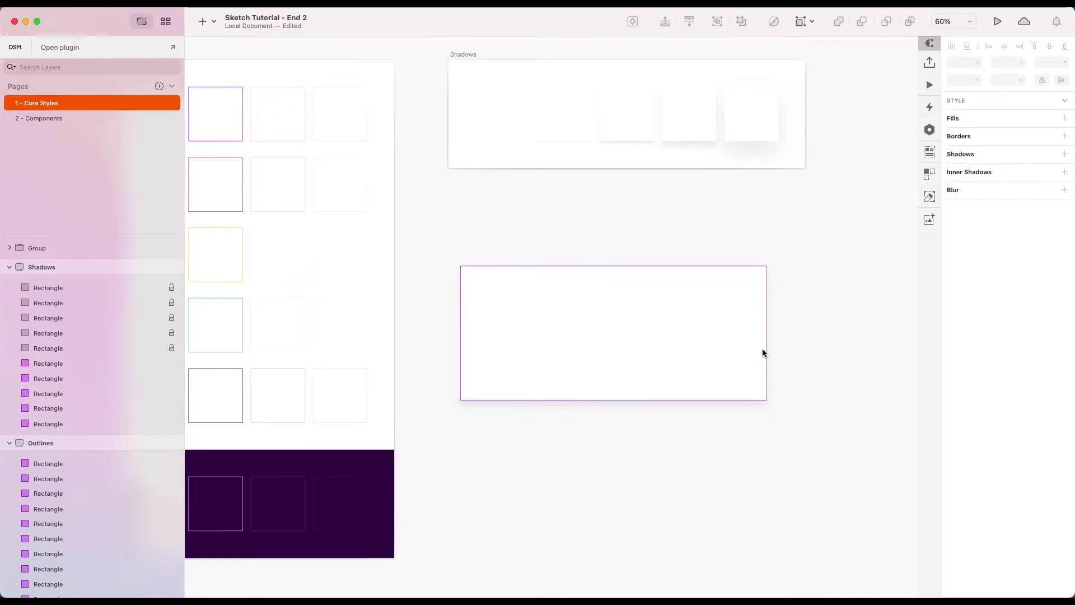
left_click(701, 360)
left_click_drag(701, 360, 764, 332)
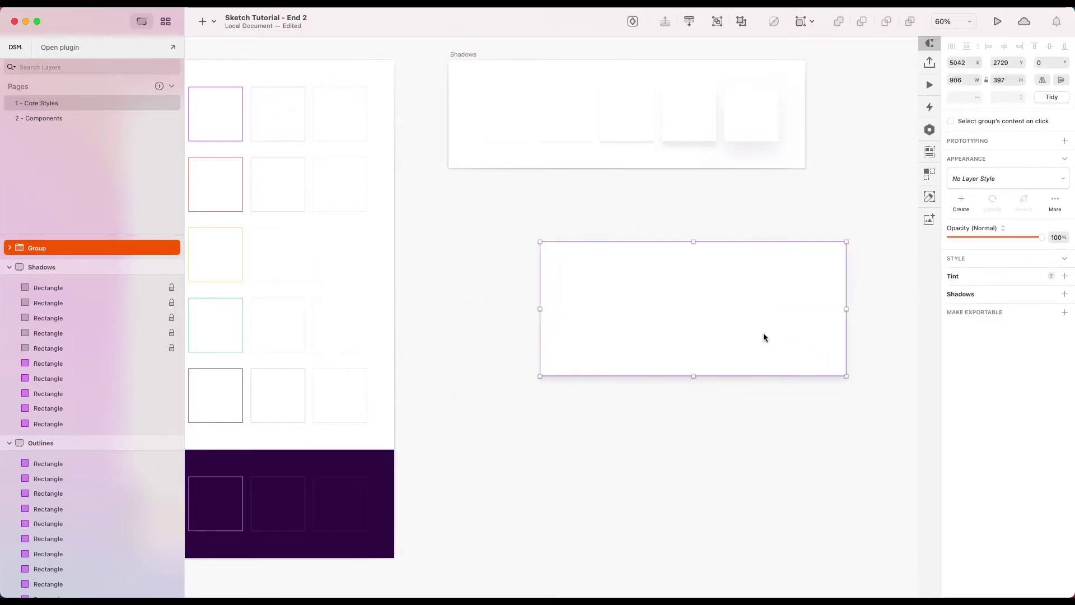
Update the Primary colour variable to orange F39113 from the first swatch of the Colours artboard.
scroll(764, 333, "down", 4)
scroll(717, 291, "up", 2)
scroll(716, 291, "down", 4)
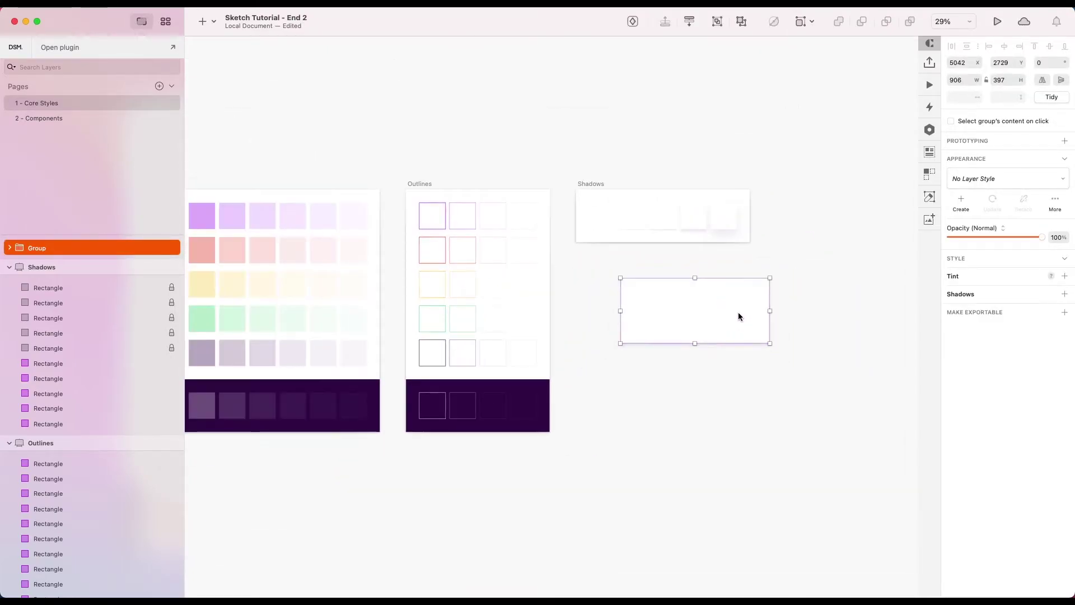
scroll(739, 316, "left", 3)
scroll(498, 250, "left", 3)
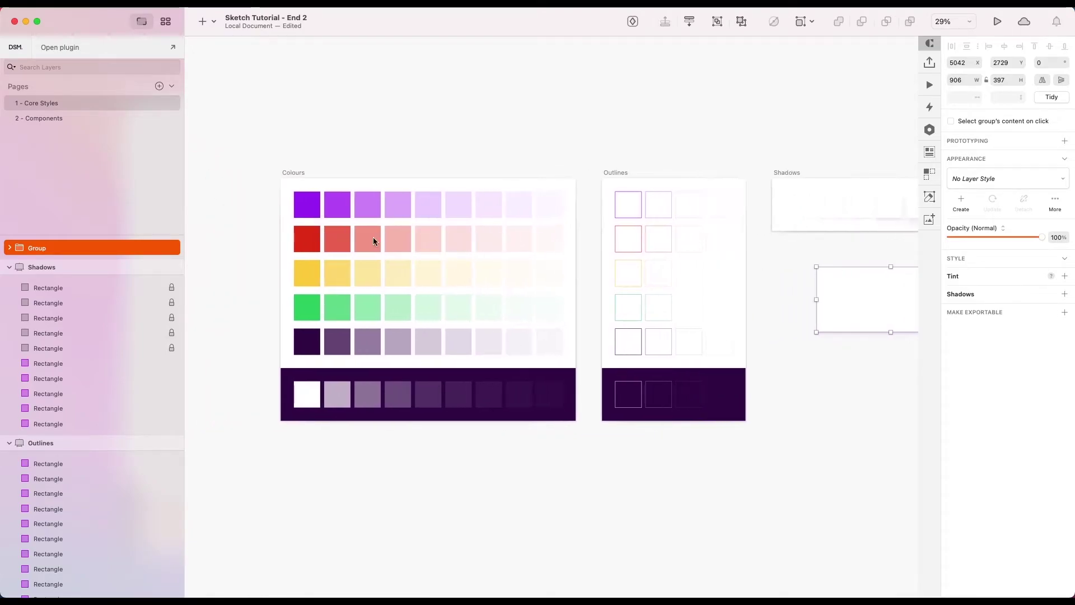
left_click(302, 212)
scroll(781, 318, "right", 2)
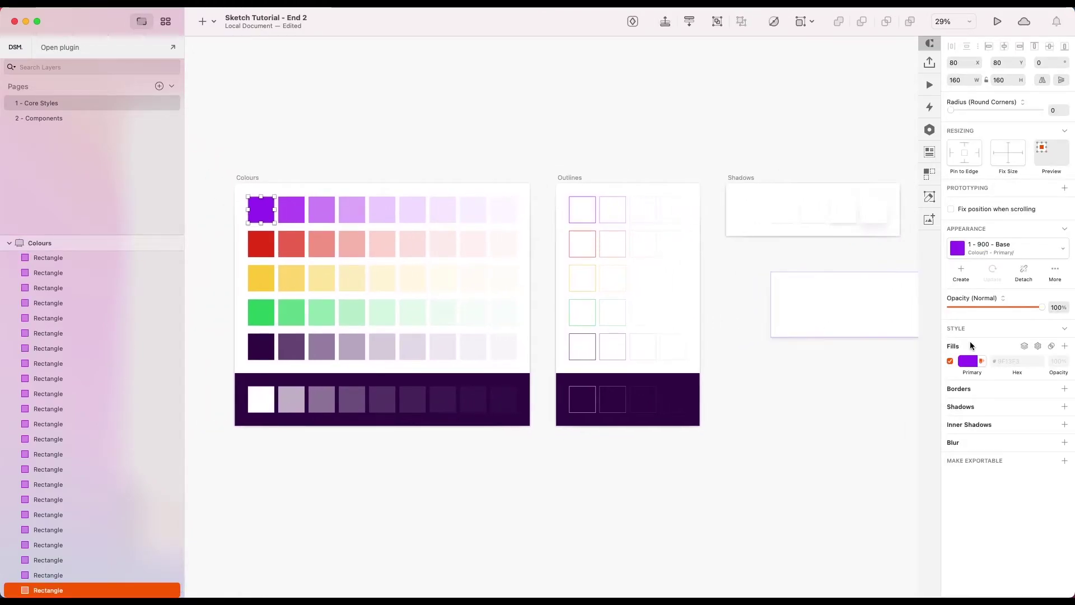
left_click(967, 361)
left_click(973, 548)
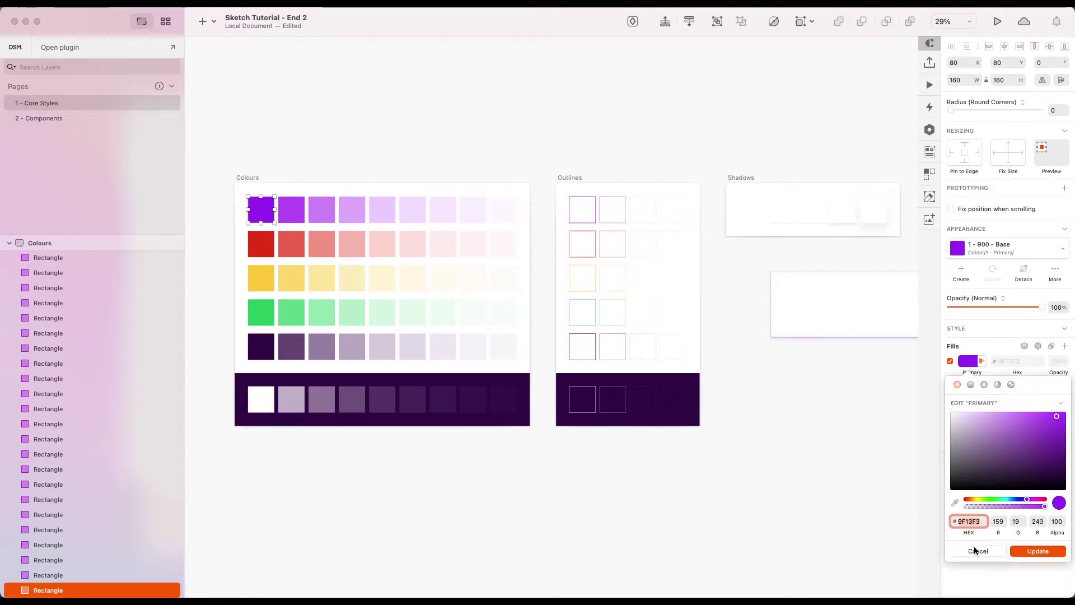
left_click(977, 498)
left_click_drag(978, 498, 972, 499)
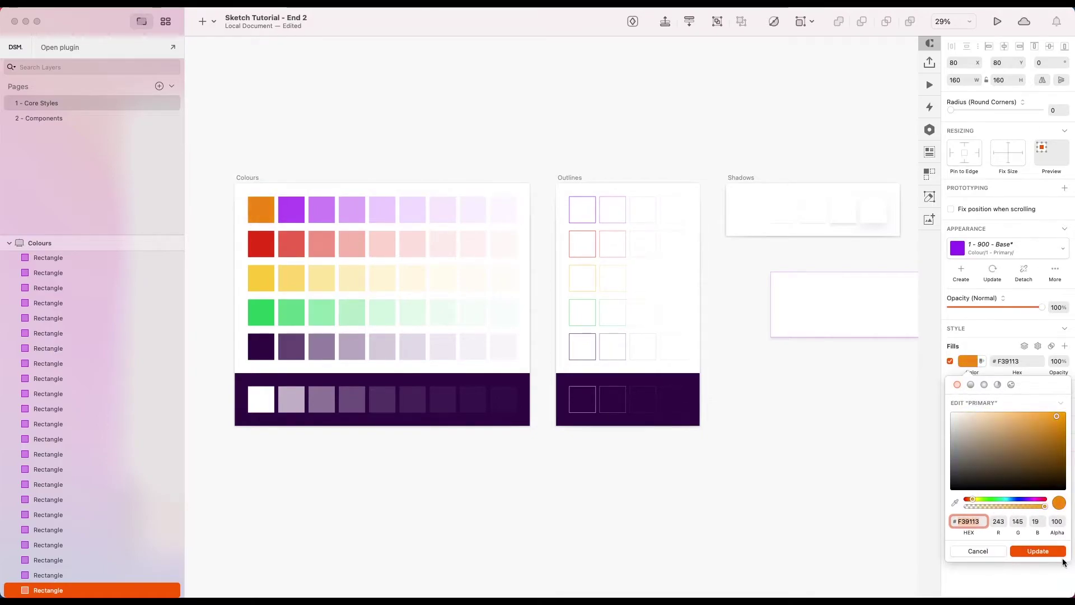
left_click(1037, 551)
Examine the grouped rectangle's outline and the Outlines artboard for the effect of the Primary colour update.
left_click(897, 435)
scroll(858, 325, "up", 5)
scroll(858, 330, "up", 2)
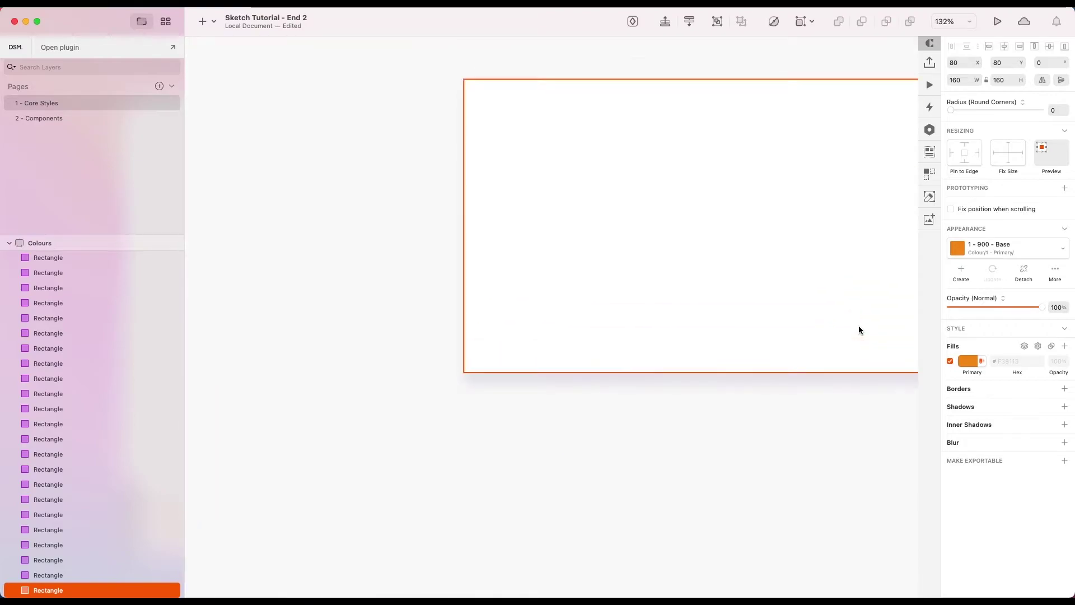
left_click(739, 405)
scroll(739, 404, "down", 5)
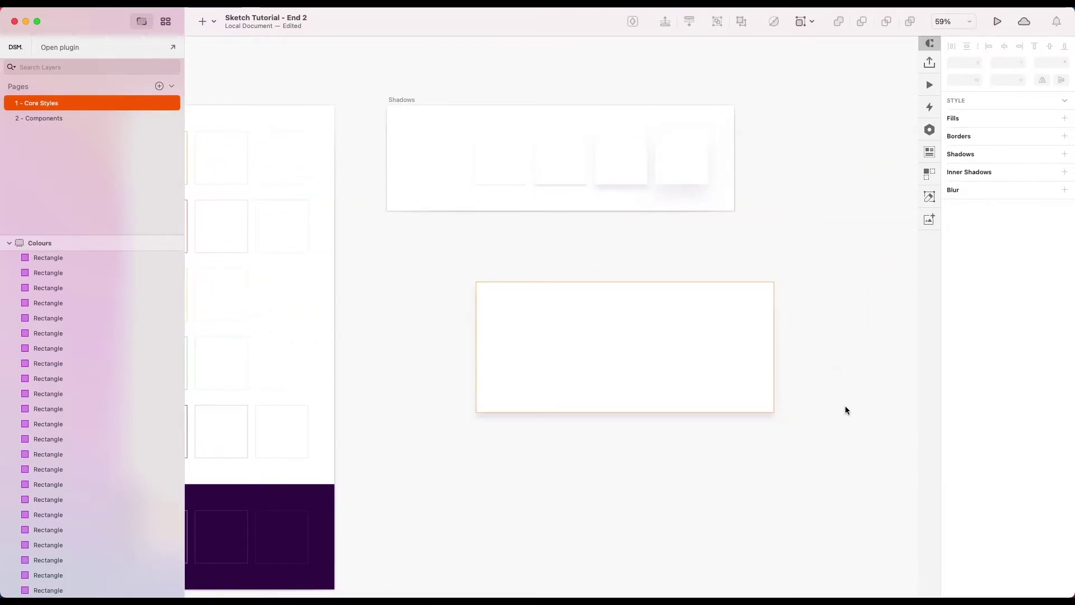
scroll(845, 405, "down", 4)
scroll(747, 359, "up", 3)
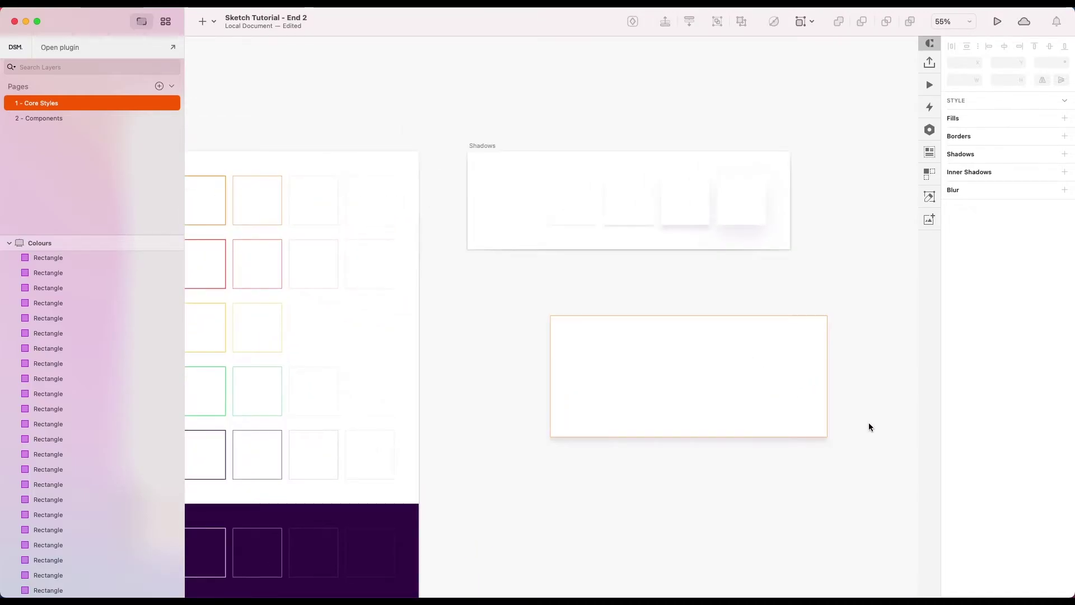
Undo the Primary colour variable update.
scroll(868, 422, "down", 5)
key("Tab")
left_click(864, 451)
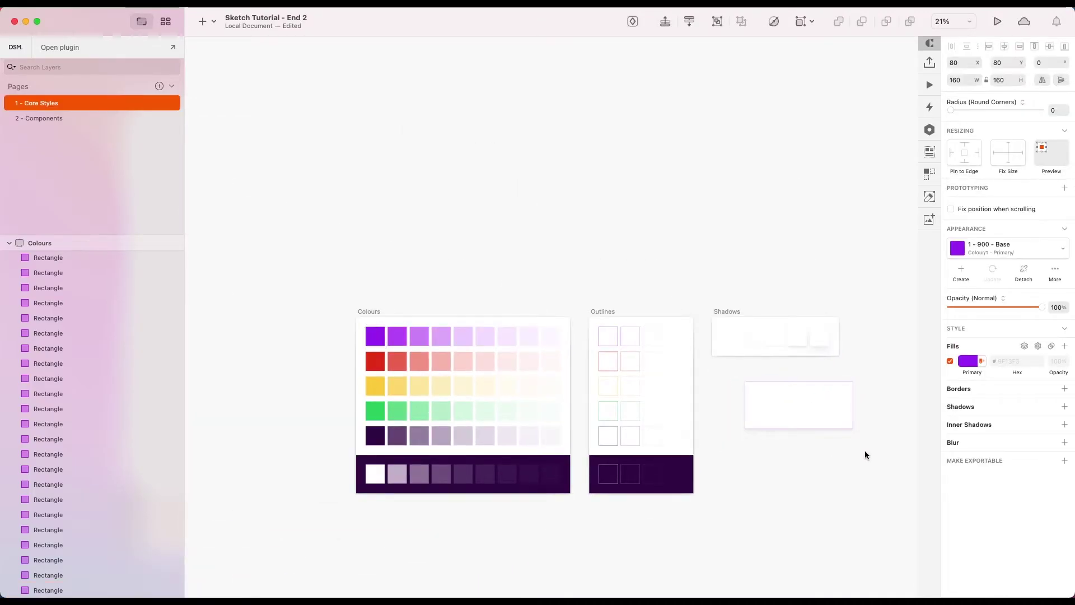
Resize the group to about 596 × 320 and place it just below the Shadows artboard, aligned with the artboard's left edge.
scroll(864, 391, "up", 5)
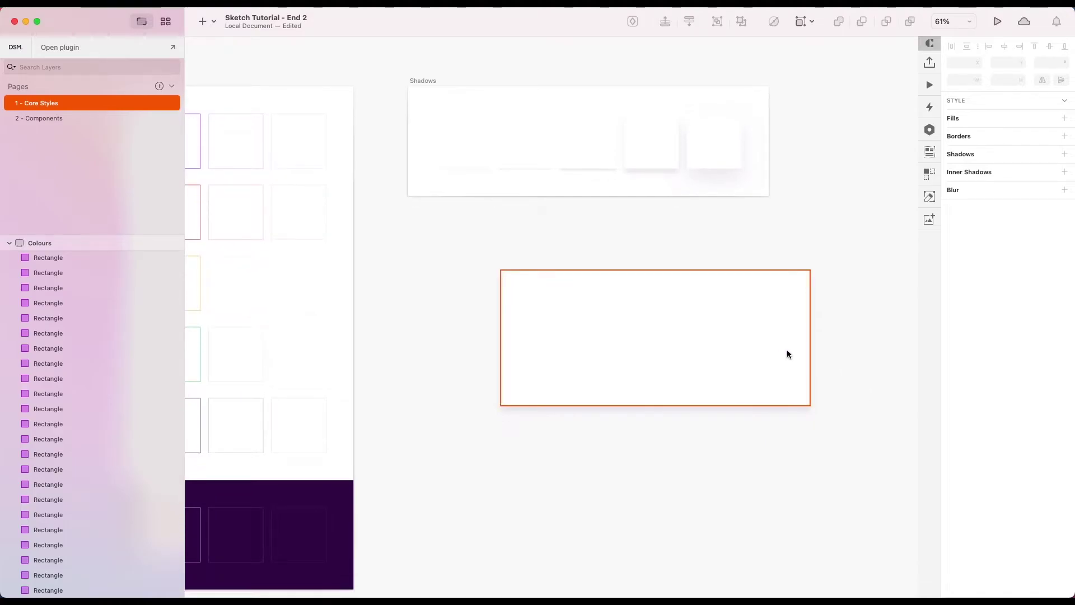
left_click(788, 352)
left_click_drag(810, 270, 704, 297)
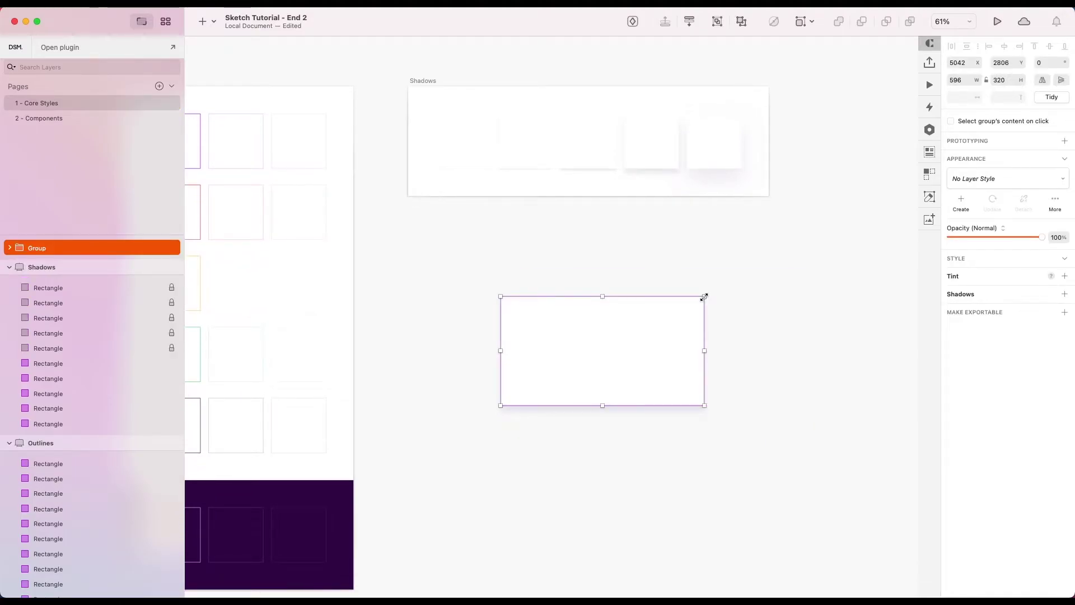
scroll(778, 278, "down", 3)
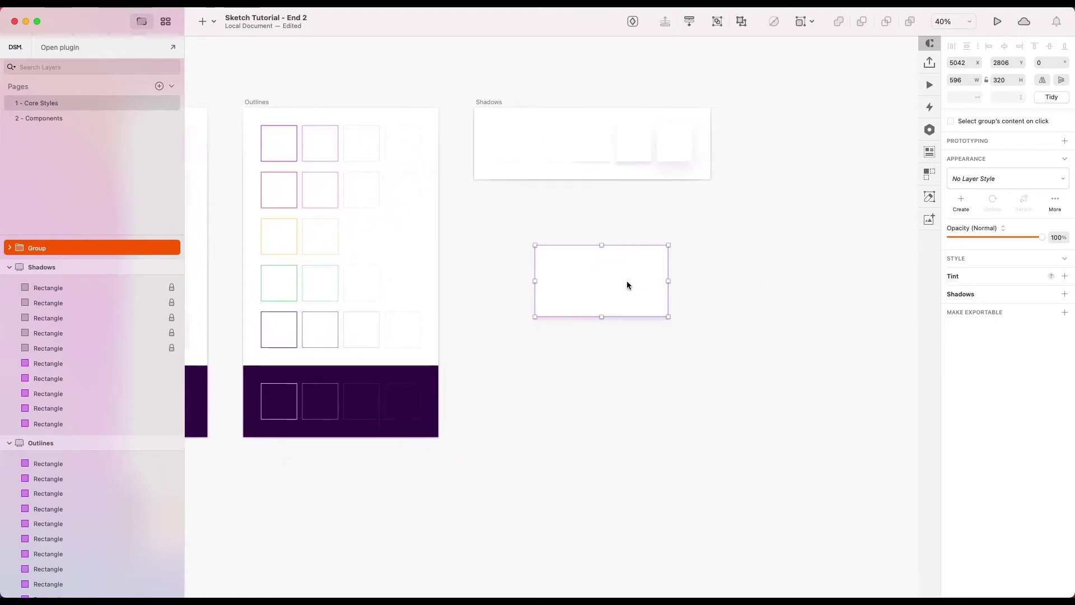
left_click_drag(627, 280, 568, 246)
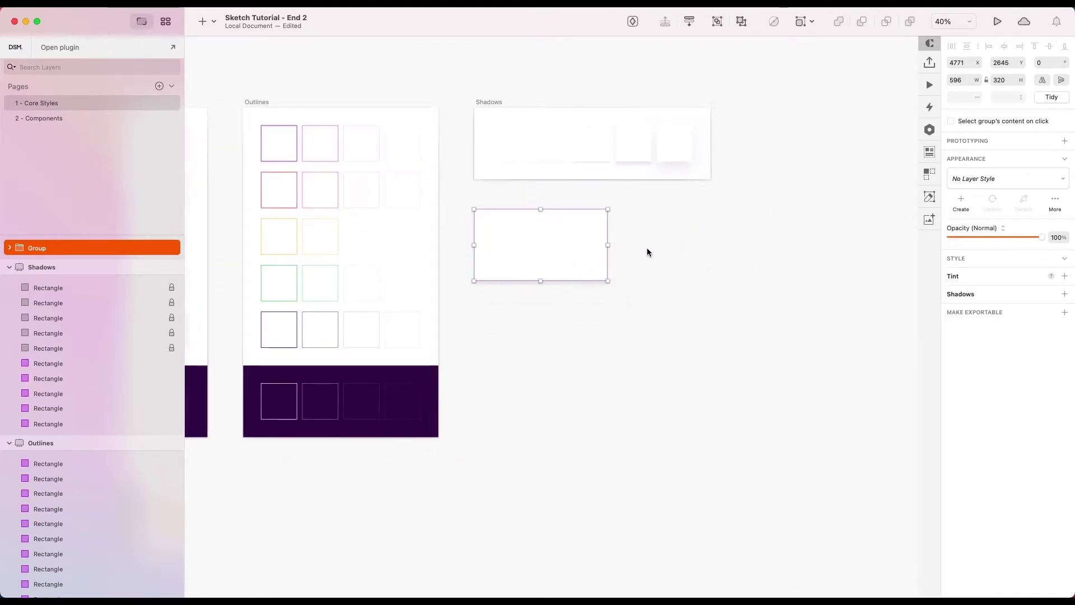
left_click(617, 213)
Examine the grouped card up close and alongside the Shadows and Outlines artboards.
scroll(554, 210, "up", 5)
left_click_drag(700, 202, 363, 409)
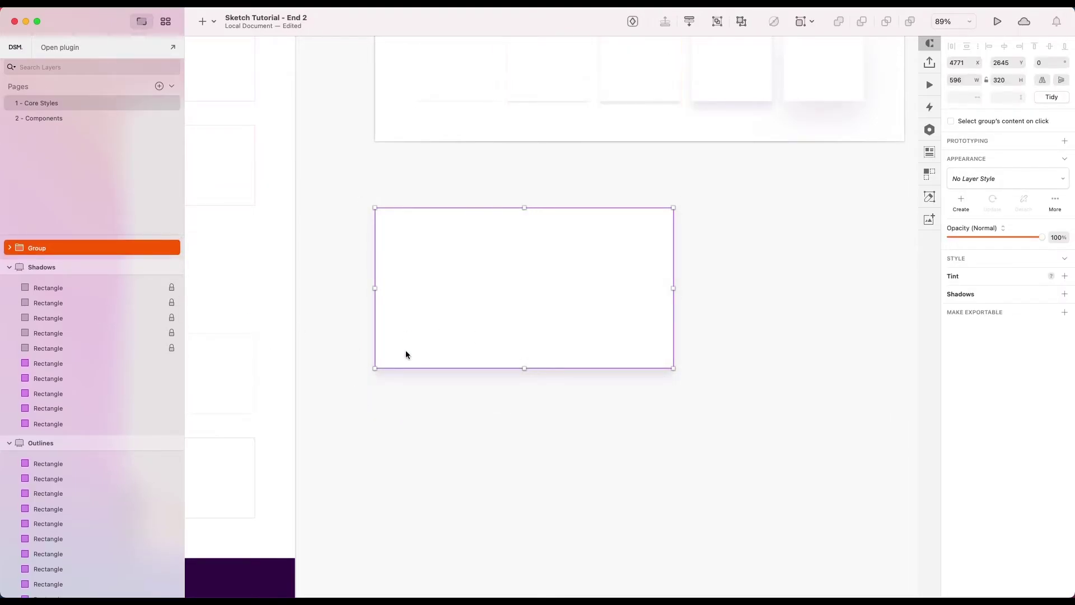
left_click(576, 421)
scroll(604, 375, "down", 3)
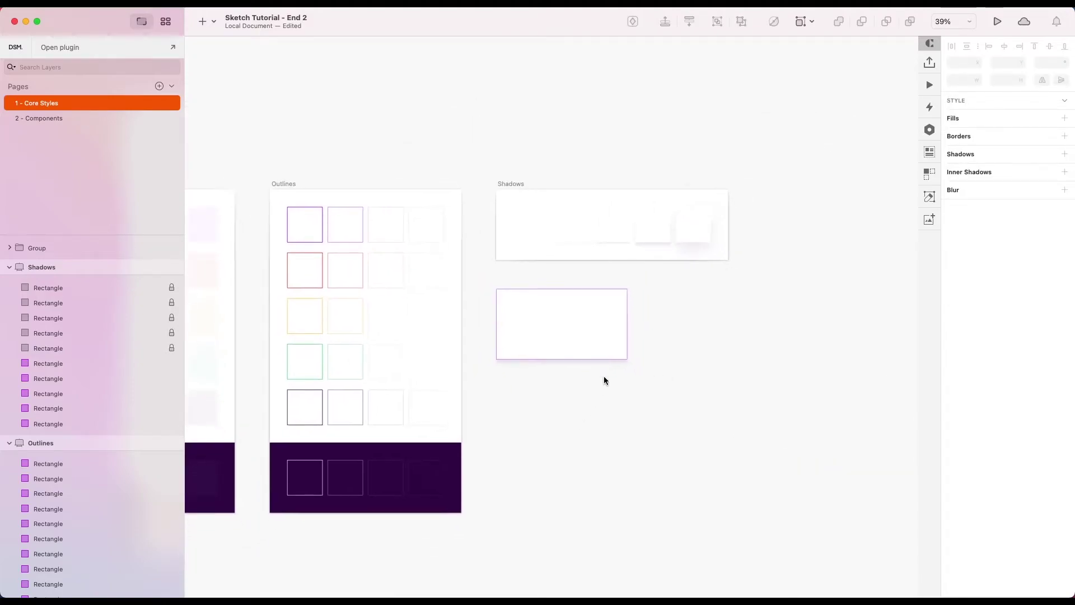
scroll(603, 303, "up", 3)
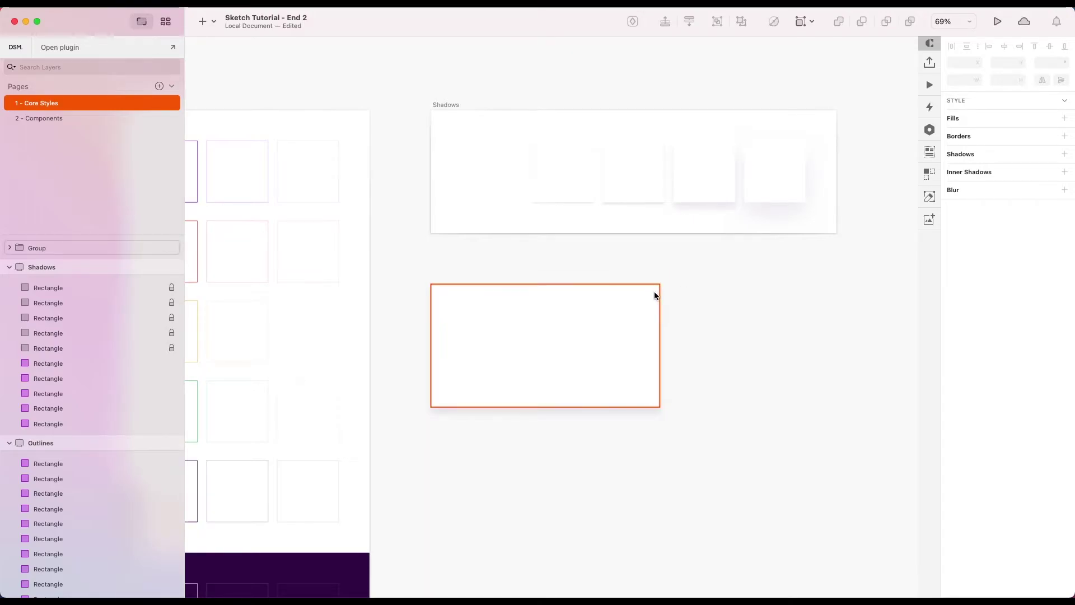
scroll(654, 292, "down", 4)
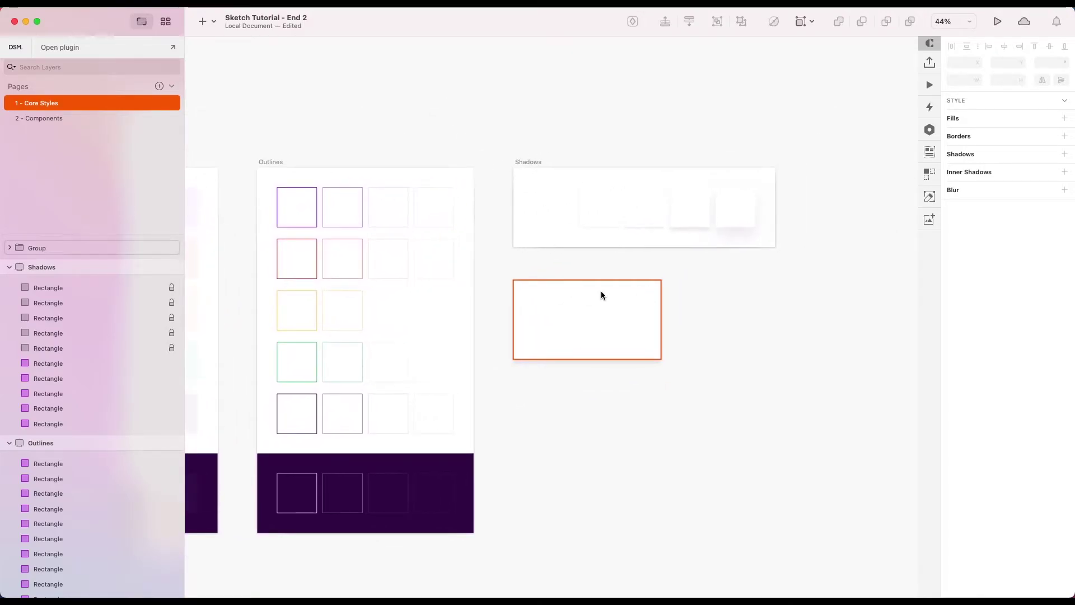
Move the grouped card well clear of the Shadows artboard, to about X 6575, Y 2352.
scroll(600, 291, "up", 5)
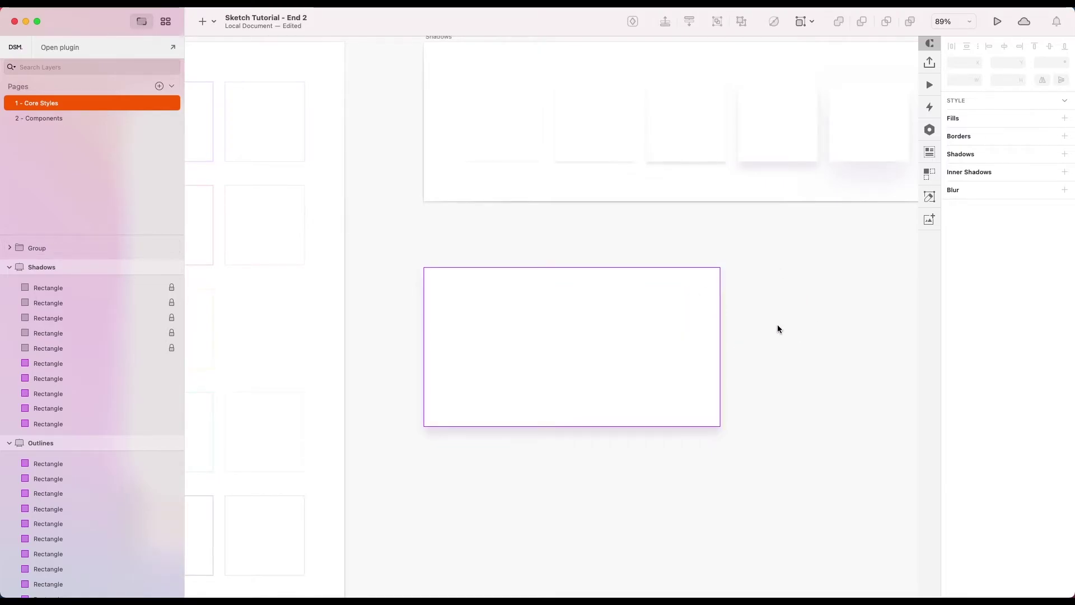
scroll(777, 328, "down", 8)
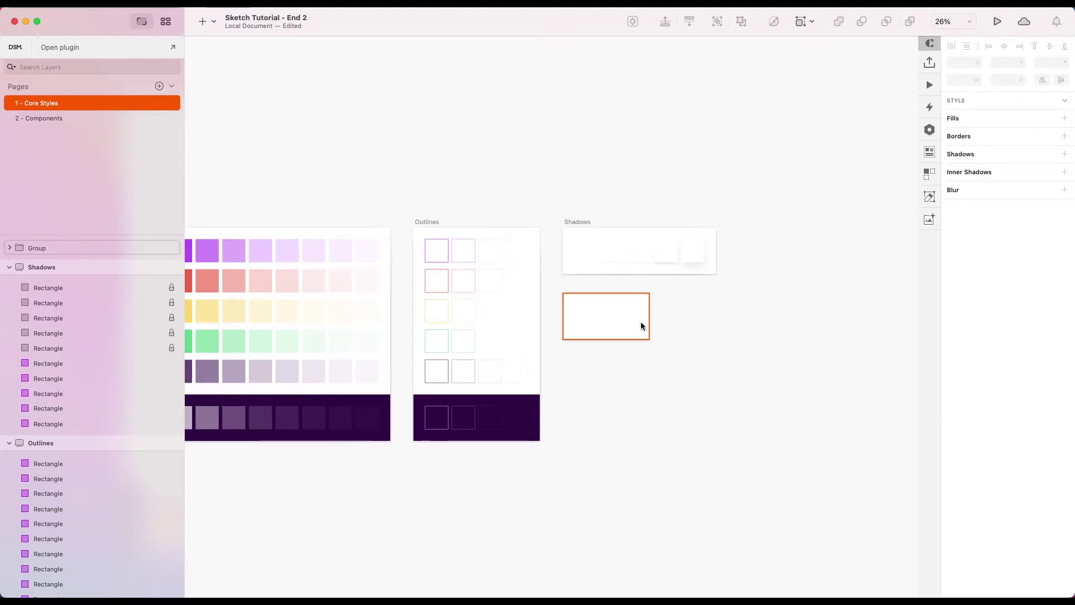
left_click_drag(642, 326, 888, 283)
scroll(735, 269, "up", 3)
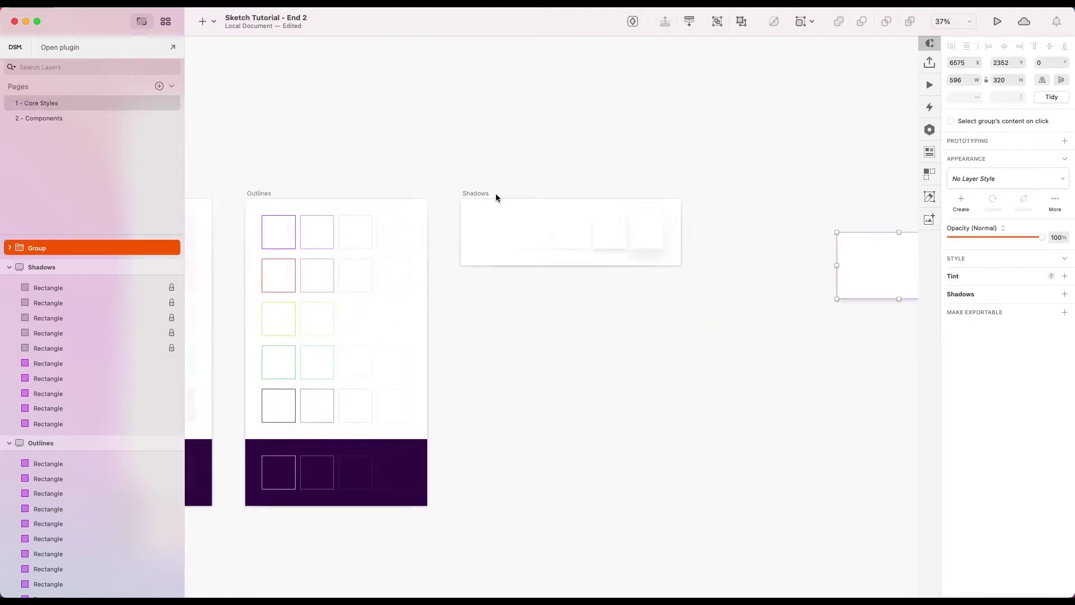
Duplicate the Shadows artboard directly below the original and position the copy at X 4771, Y 2672.
left_click_drag(496, 197, 481, 285)
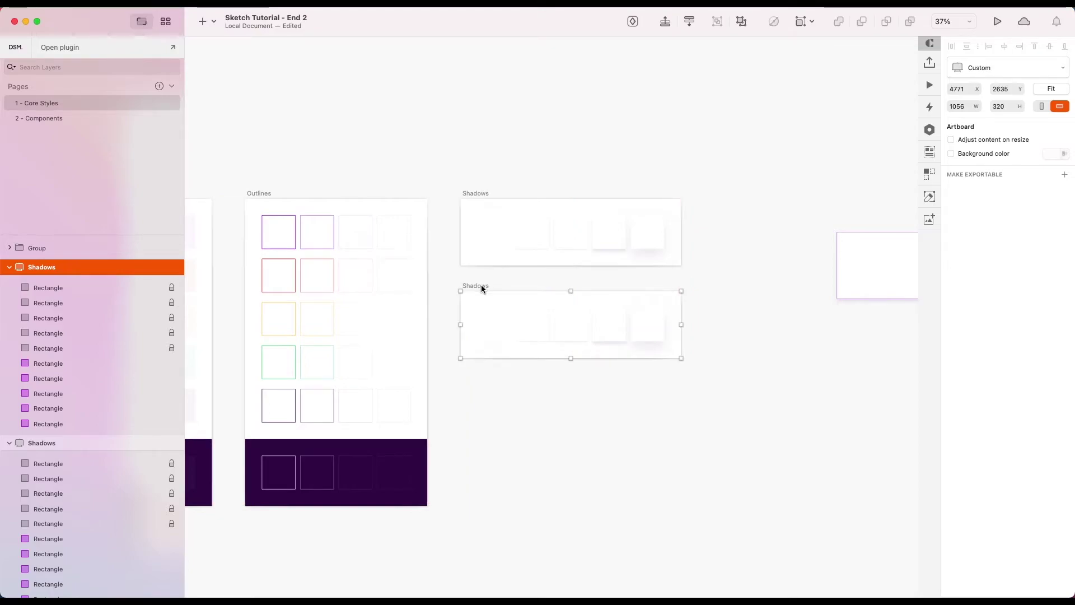
key("Up")
key("Up")
key("Up")
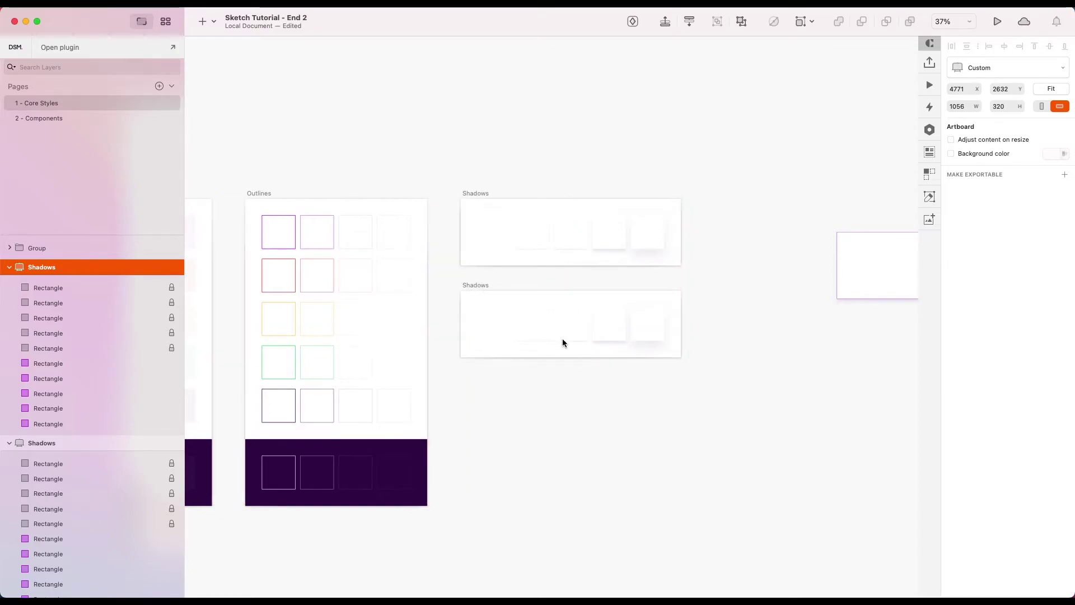
key("shift+Down")
key("shift+Down")
key("shift+Down")
key("shift+Down")
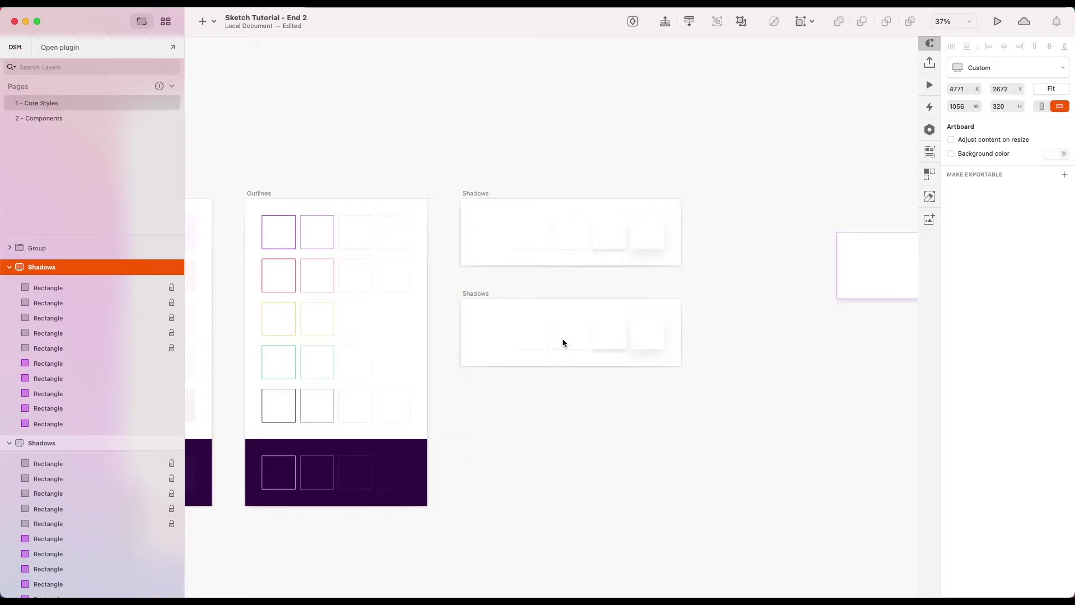
Rename the duplicated Shadows artboard as Containers.
left_click(641, 401)
scroll(643, 333, "up", 3)
left_click(413, 284)
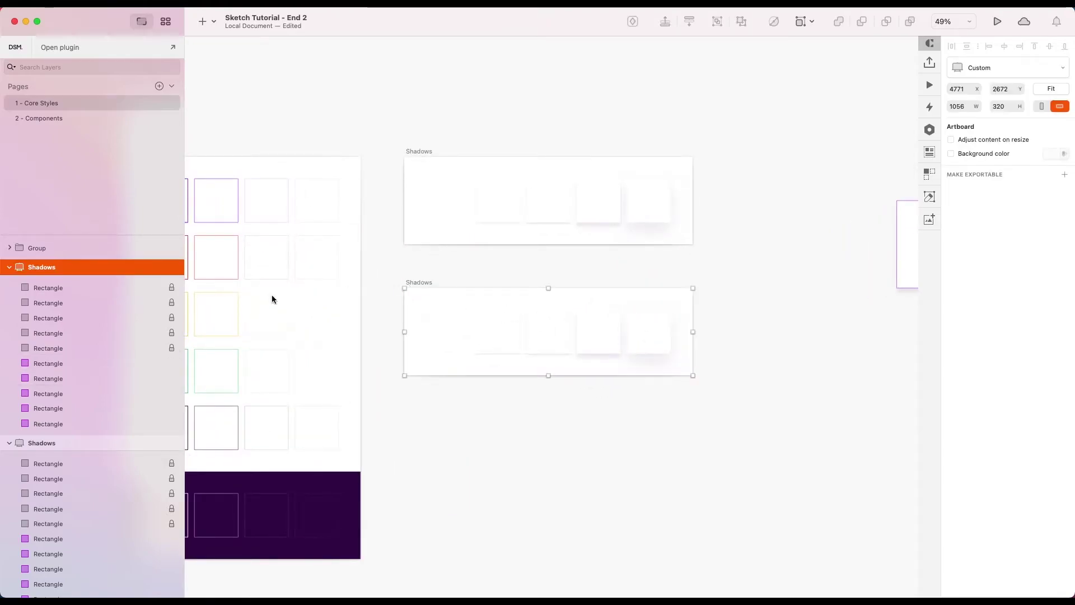
double_click(39, 267)
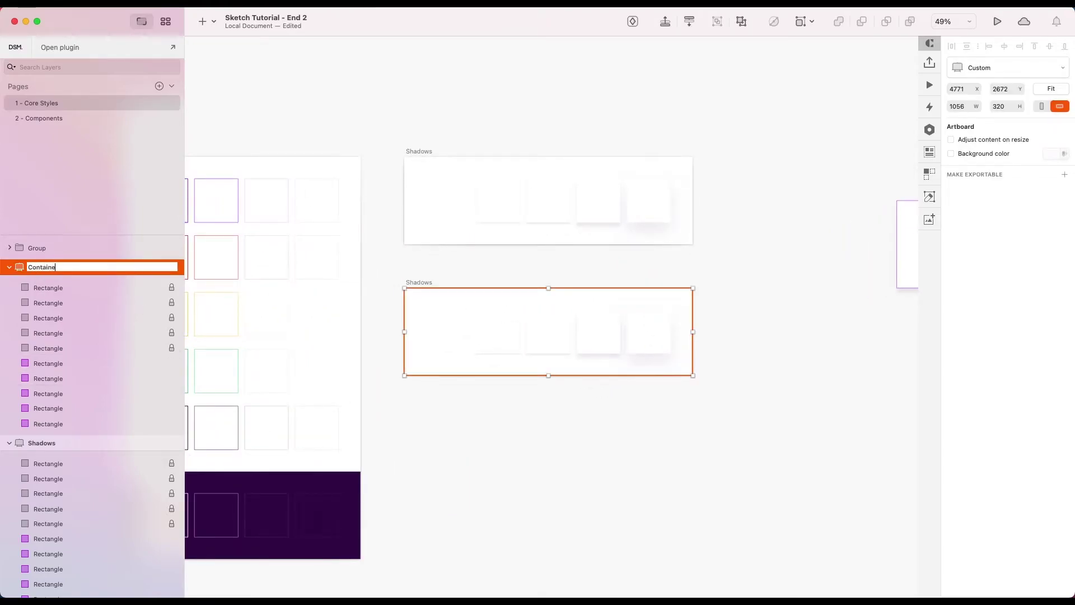
left_click(643, 471)
scroll(638, 378, "down", 3)
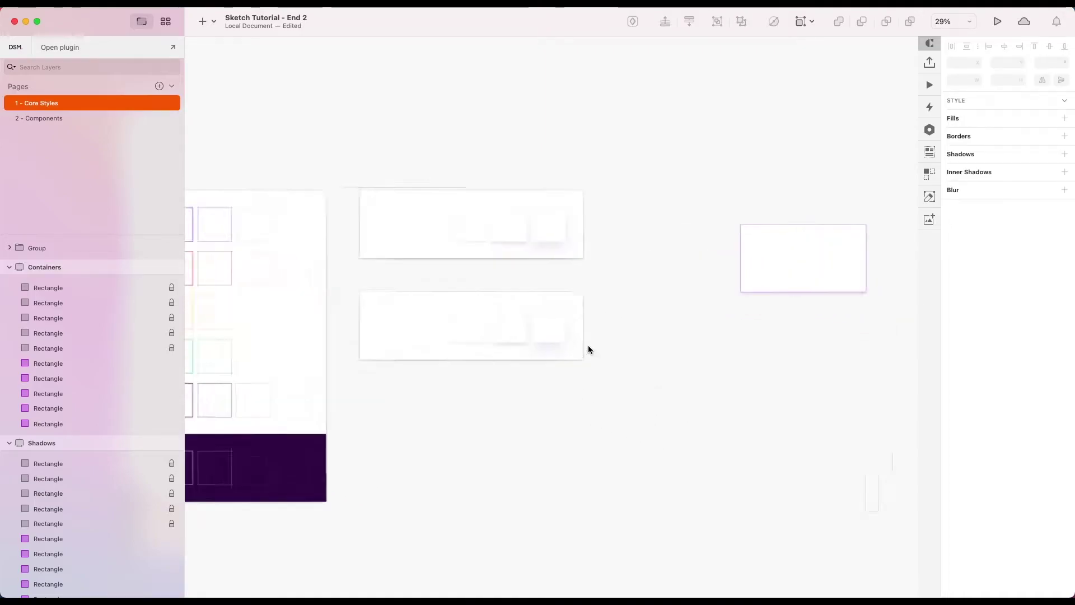
Delete the five locked white rectangles from the Containers artboard.
scroll(578, 343, "up", 3)
left_click(348, 311)
left_click(61, 348)
left_click(76, 286, "shift")
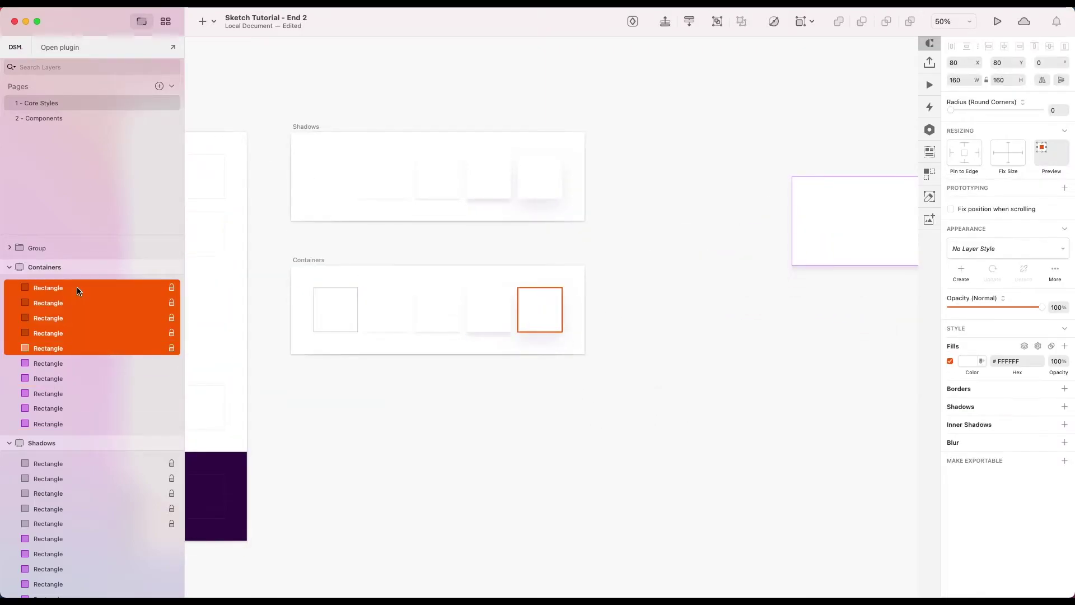
key("Delete")
Delete four of the remaining shadow rectangles in the Containers artboard, keeping only the first one.
left_click(523, 309)
left_click(476, 311, "shift")
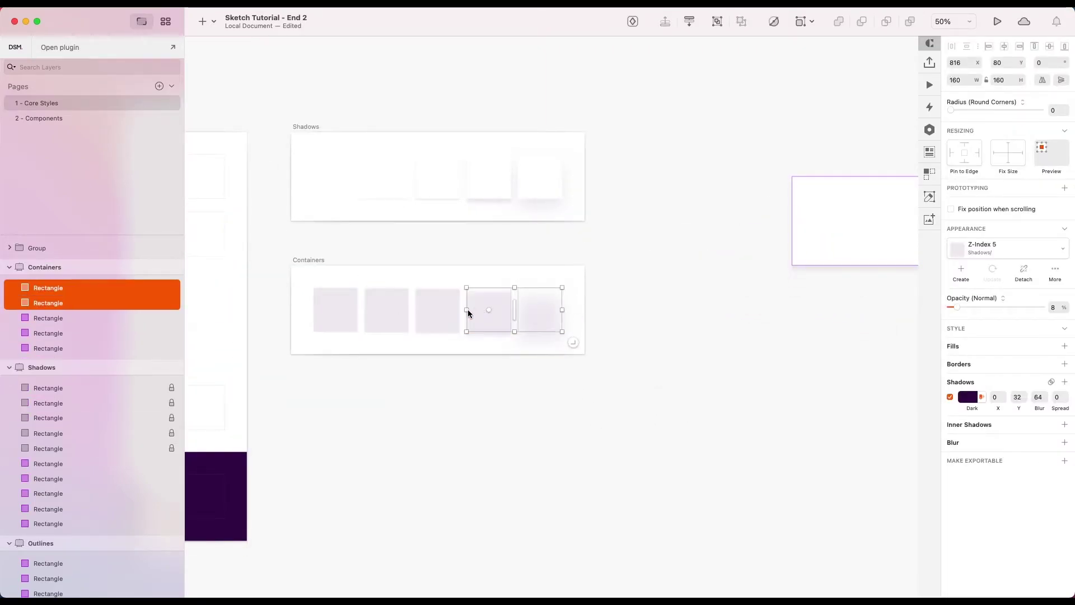
left_click(431, 311, "shift")
left_click(388, 312, "shift")
key("Delete")
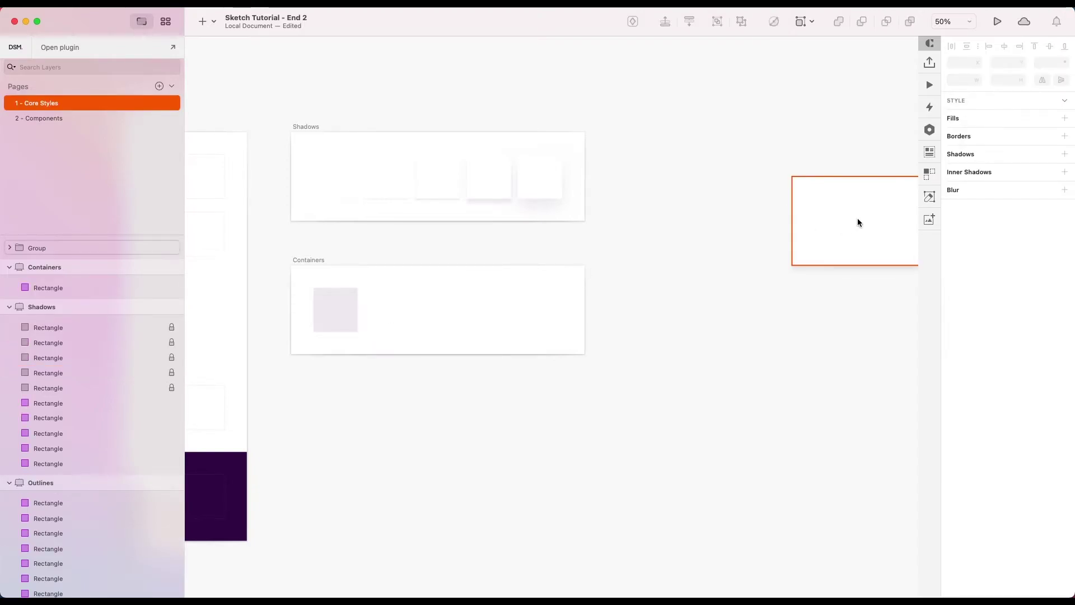
Fit the card group over the remaining rectangle in Containers at X 80, Y 80 and 160 × 160, and delete that rectangle.
left_click_drag(858, 219, 360, 314)
scroll(348, 315, "up", 5)
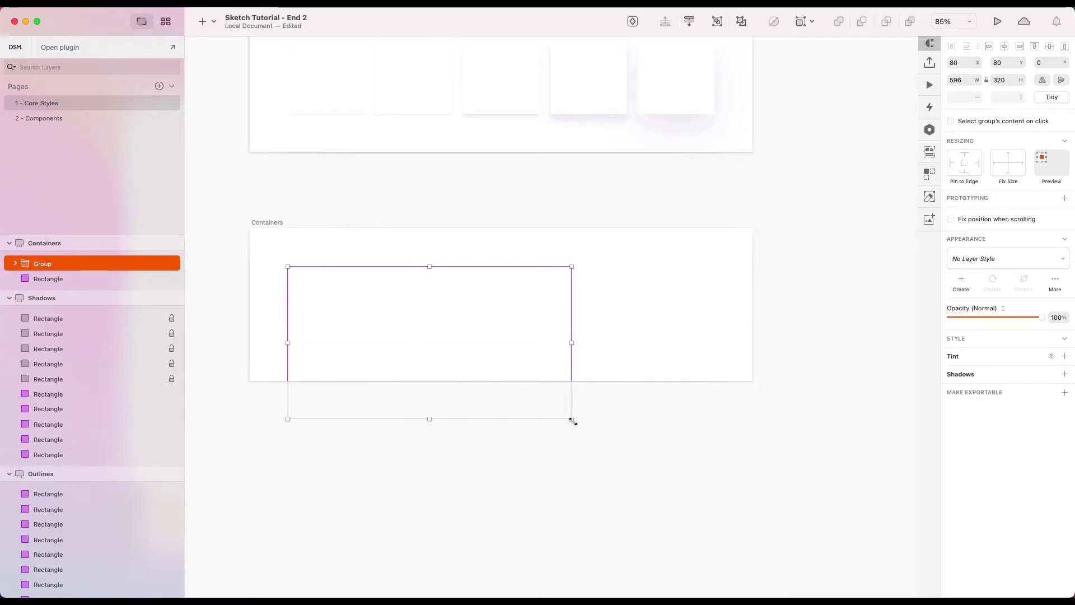
left_click_drag(572, 420, 364, 343)
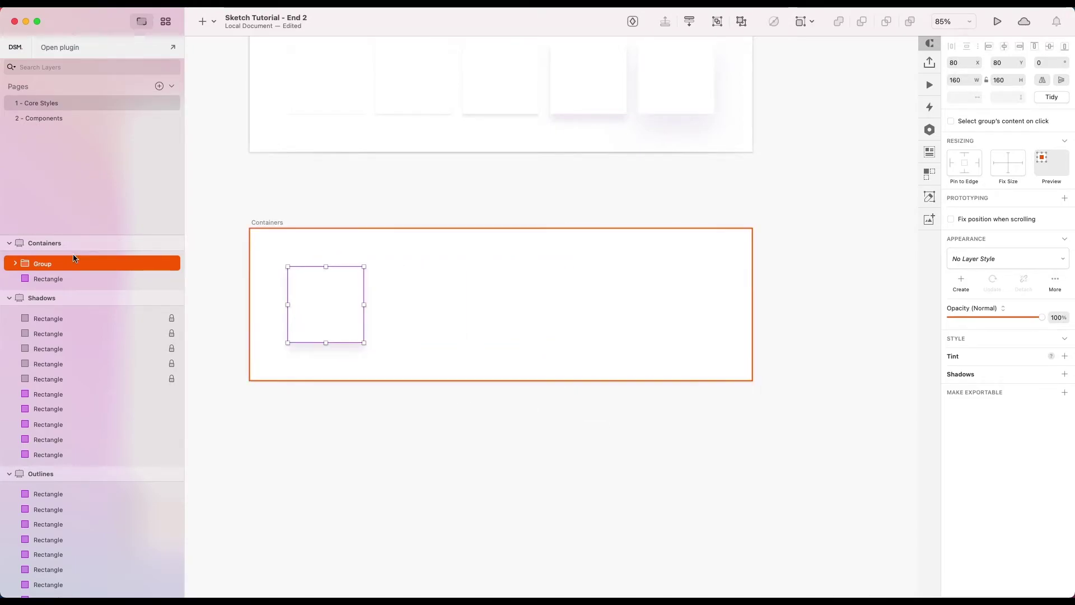
left_click(52, 278)
key("BackSpace")
Rename the group's rectangle that carries the 1px Primary border as Outline.
double_click(321, 294)
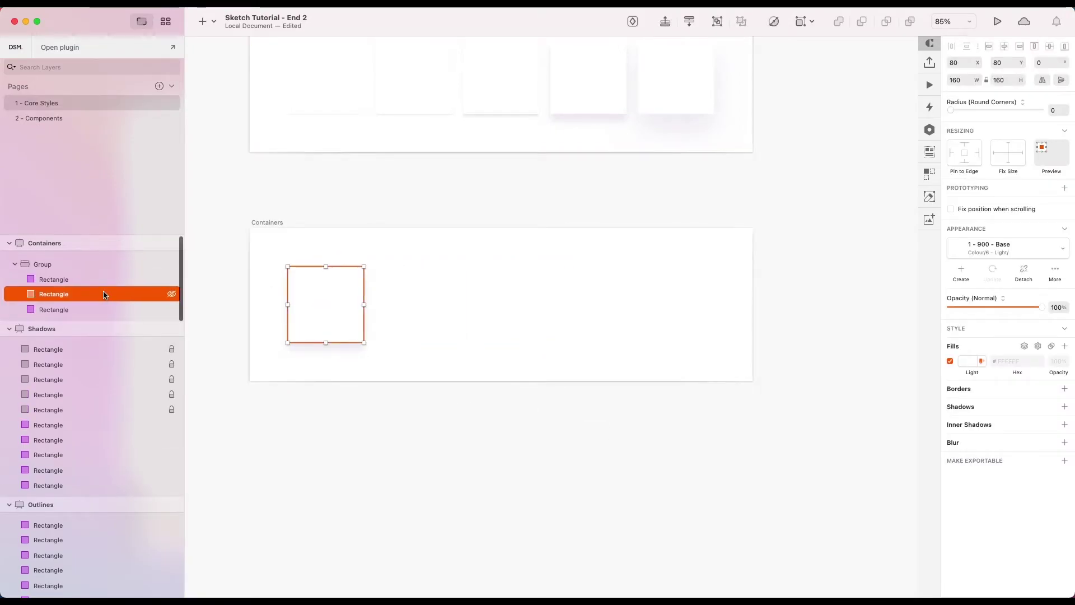
left_click(84, 279)
left_click(74, 268)
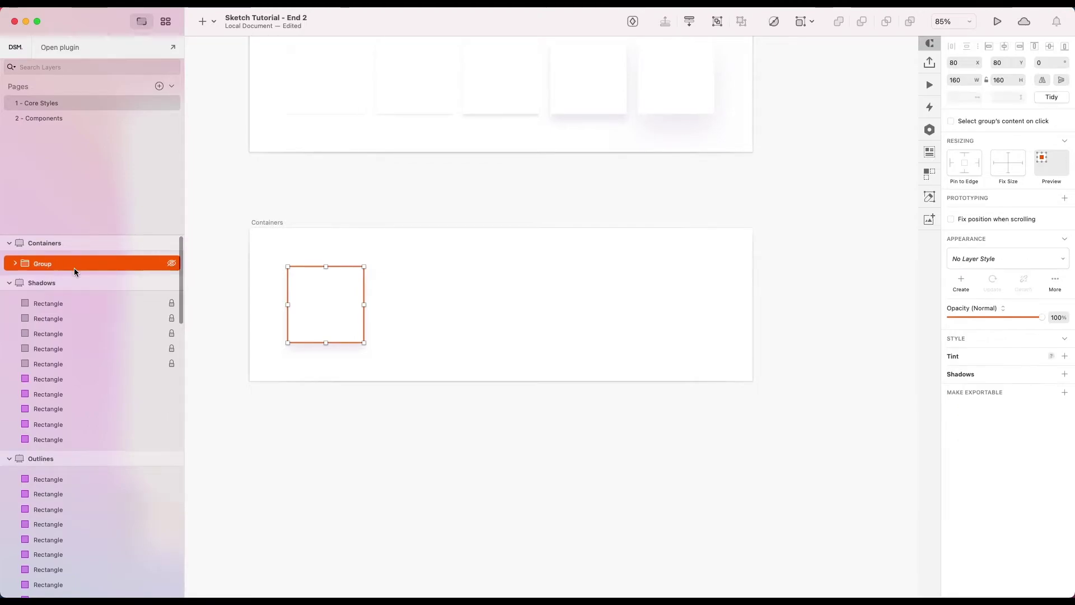
left_click(15, 263)
left_click(84, 278)
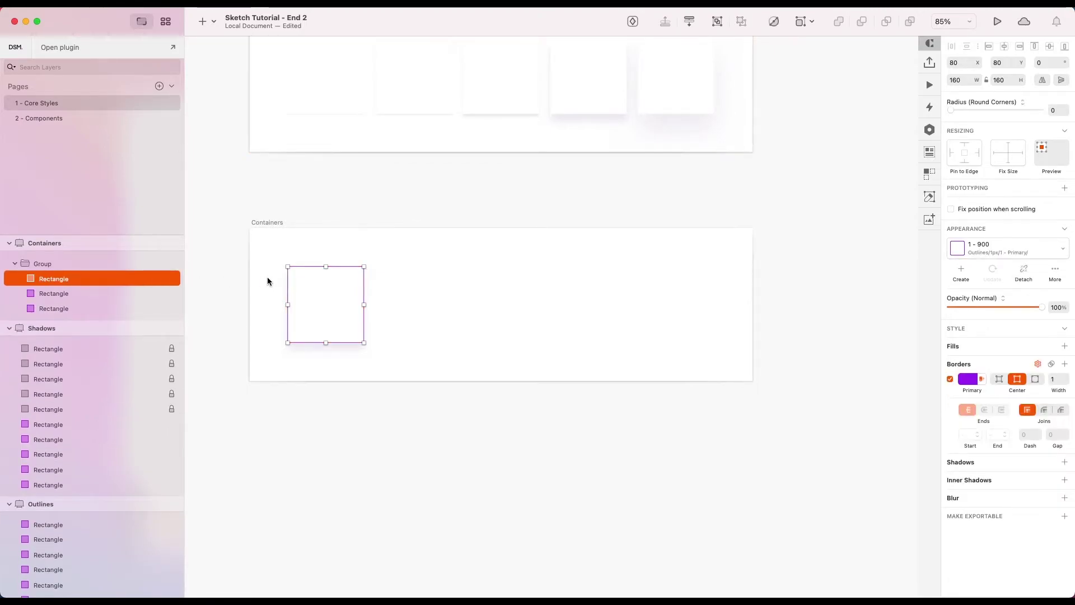
key("super+2")
double_click(54, 278)
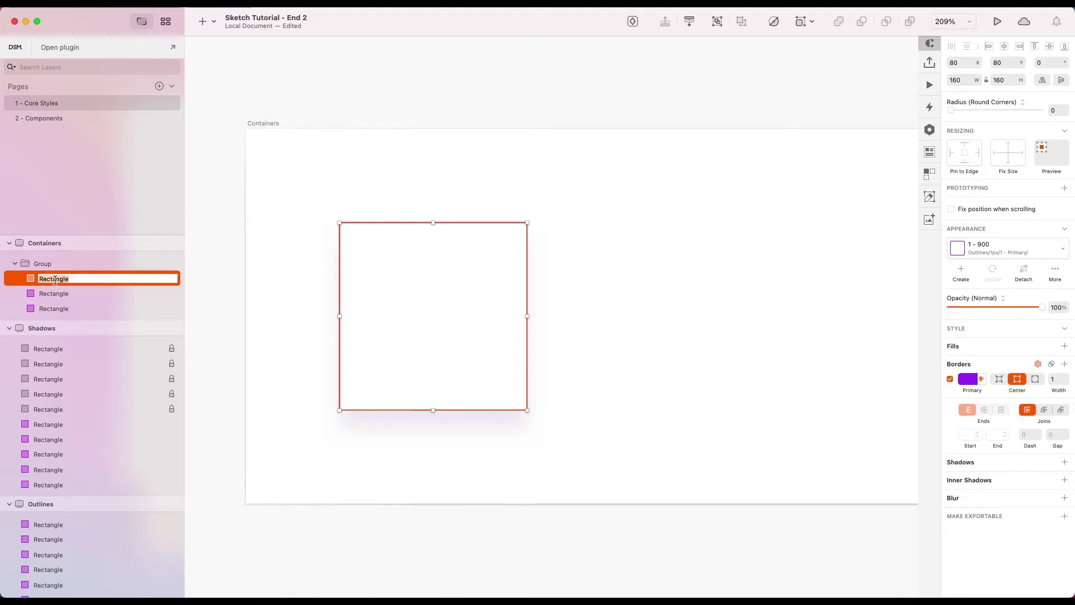
type("Outline")
Rename the group's light-coloured rectangle as Fill and its Z-Index 4 rectangle as Shadow.
left_click(61, 292)
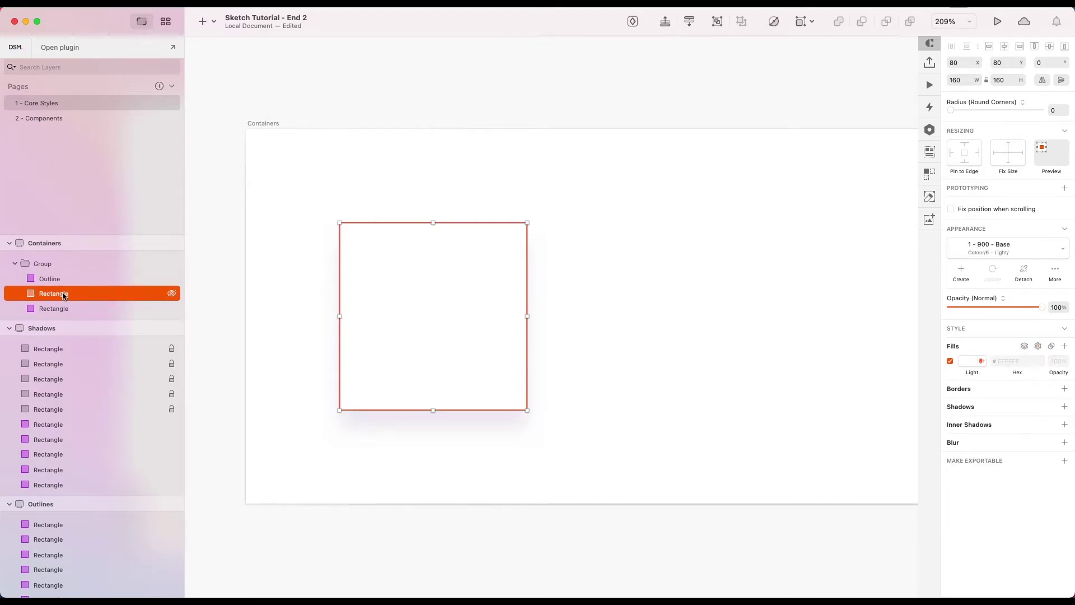
double_click(63, 293)
type("Fil")
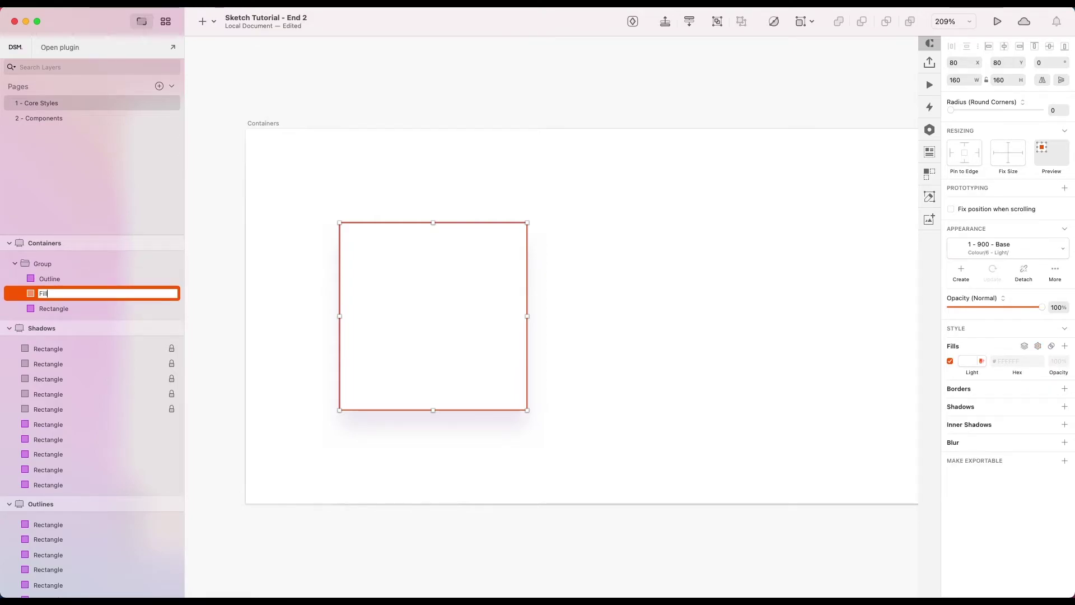
type("l")
left_click(63, 309)
double_click(61, 309)
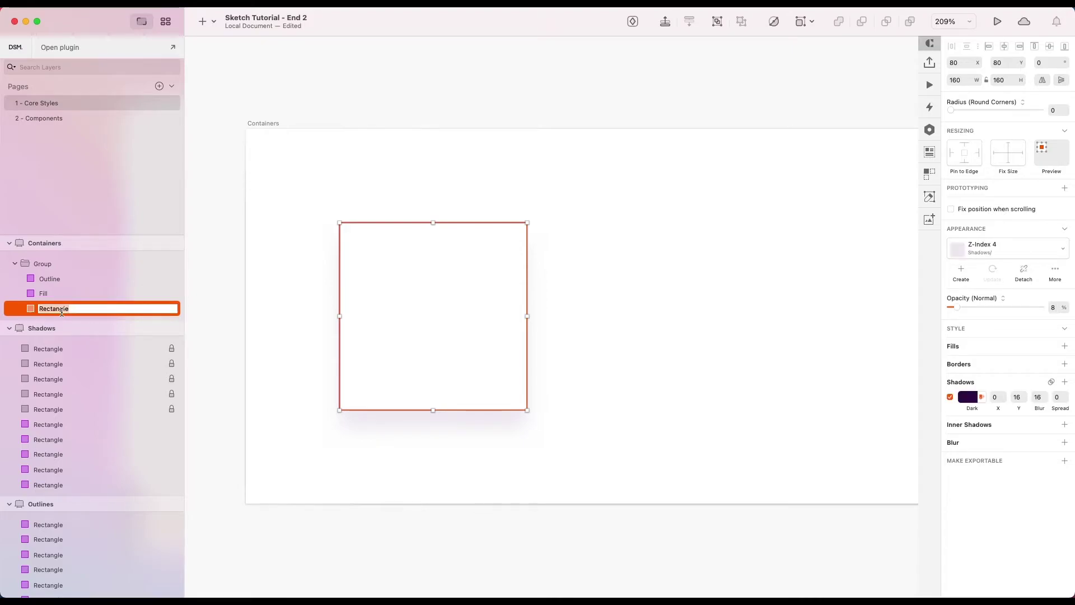
type("Sa")
type("adow")
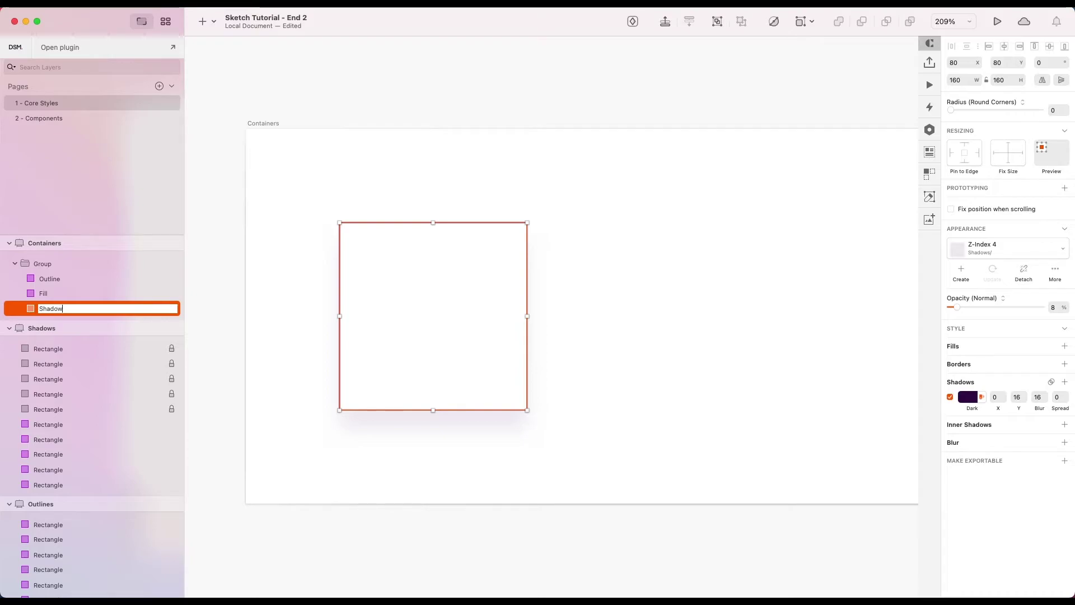
key("Return")
Set the Fill layer's style to Colour / 1 - Primary / 1 - 900 - Base.
left_click(636, 302)
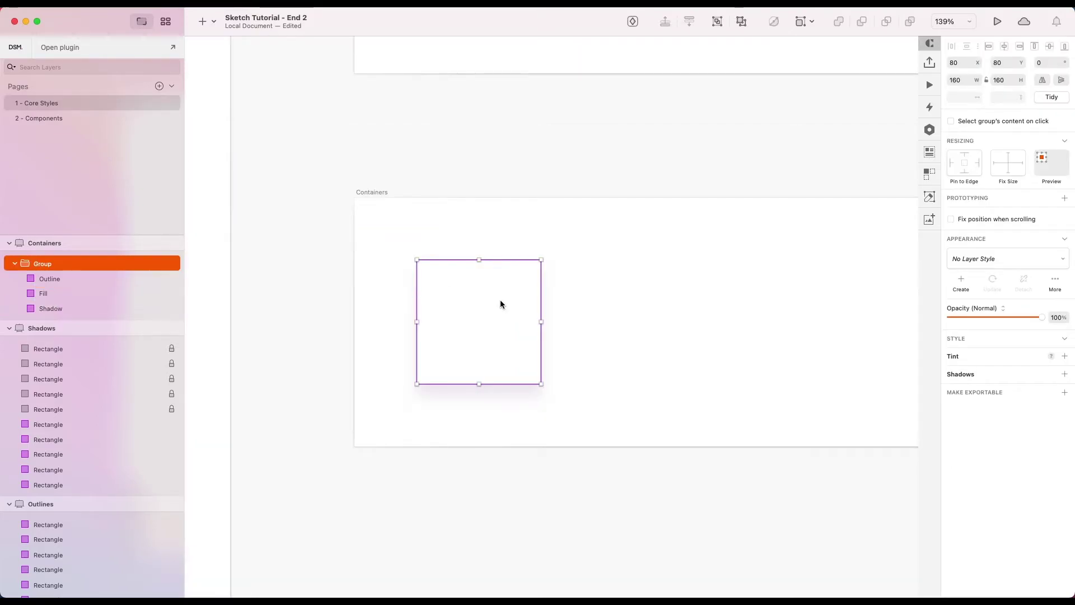
double_click(512, 304)
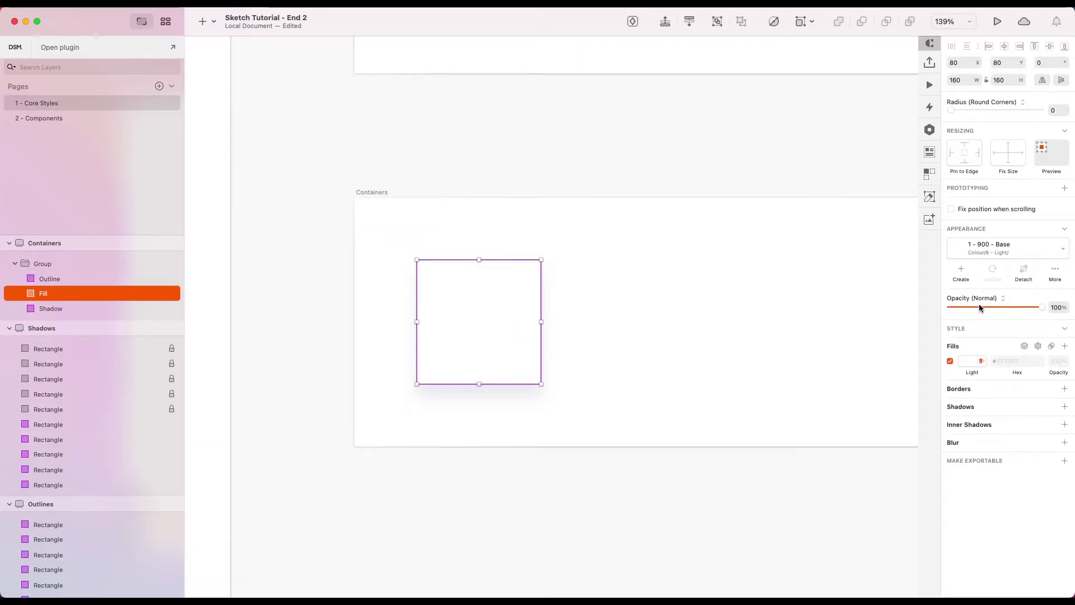
left_click(1010, 250)
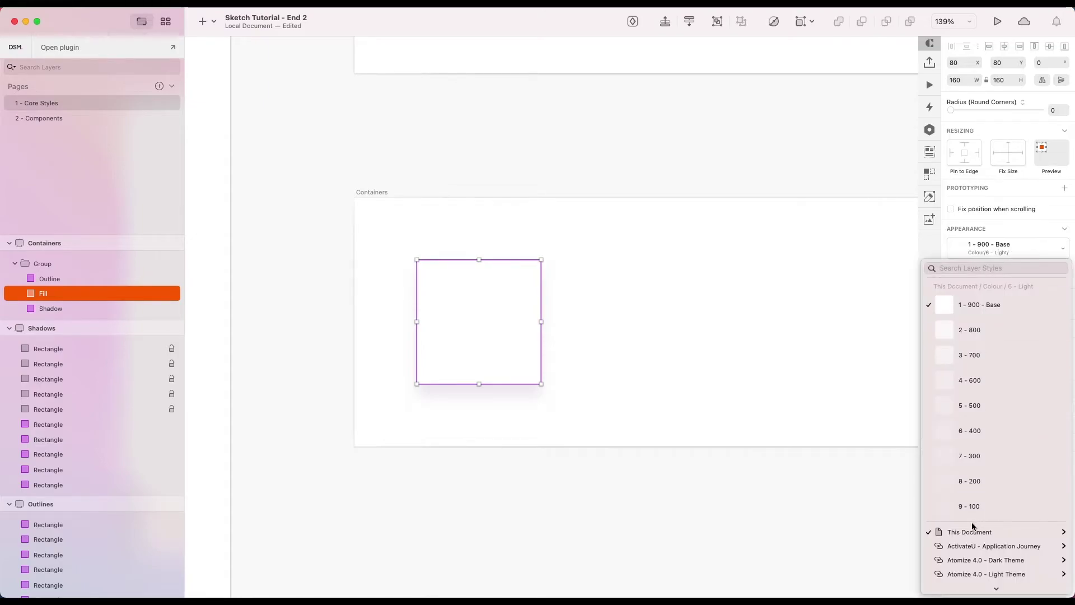
mouse_move(963, 530)
mouse_move(907, 533)
mouse_move(803, 490)
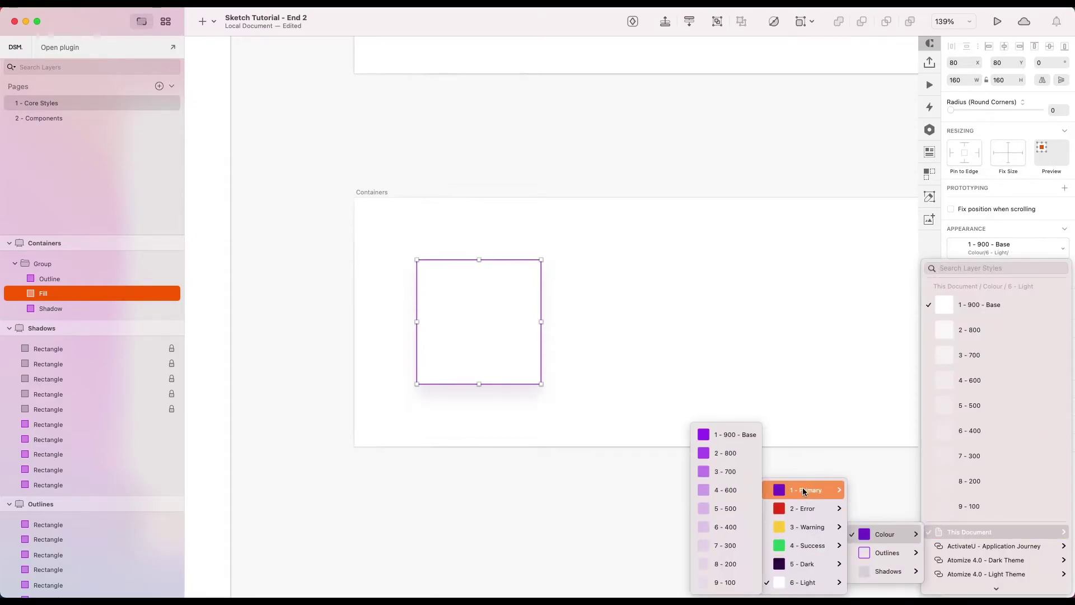
left_click(723, 436)
left_click(627, 318)
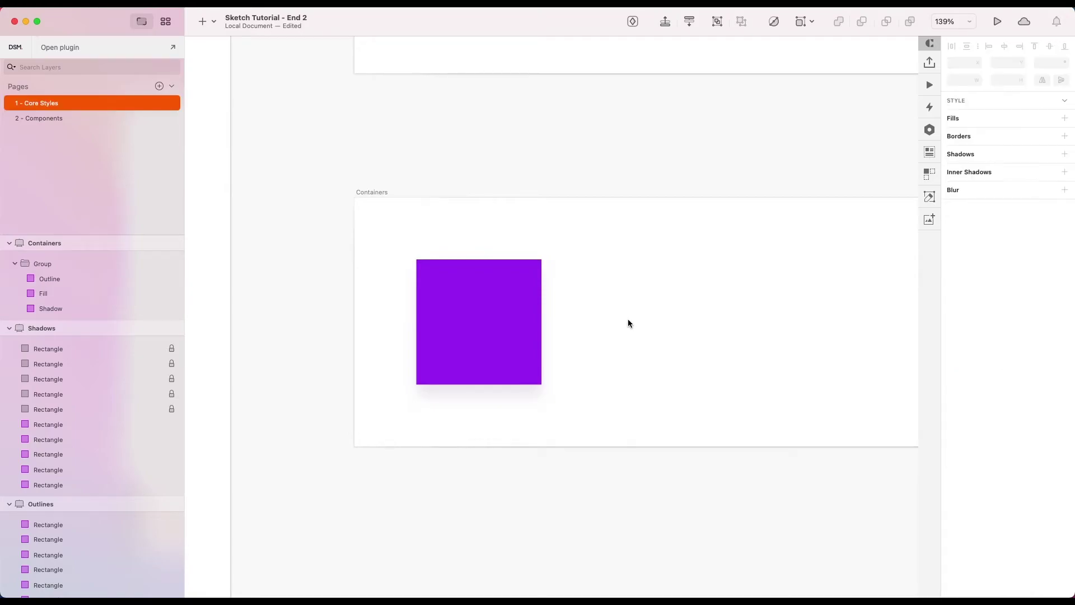
scroll(627, 318, "down", 3)
scroll(586, 281, "up", 3)
Try the Z-Index 1 style on the Shadow layer and settle on Z-Index 2.
left_click(475, 305)
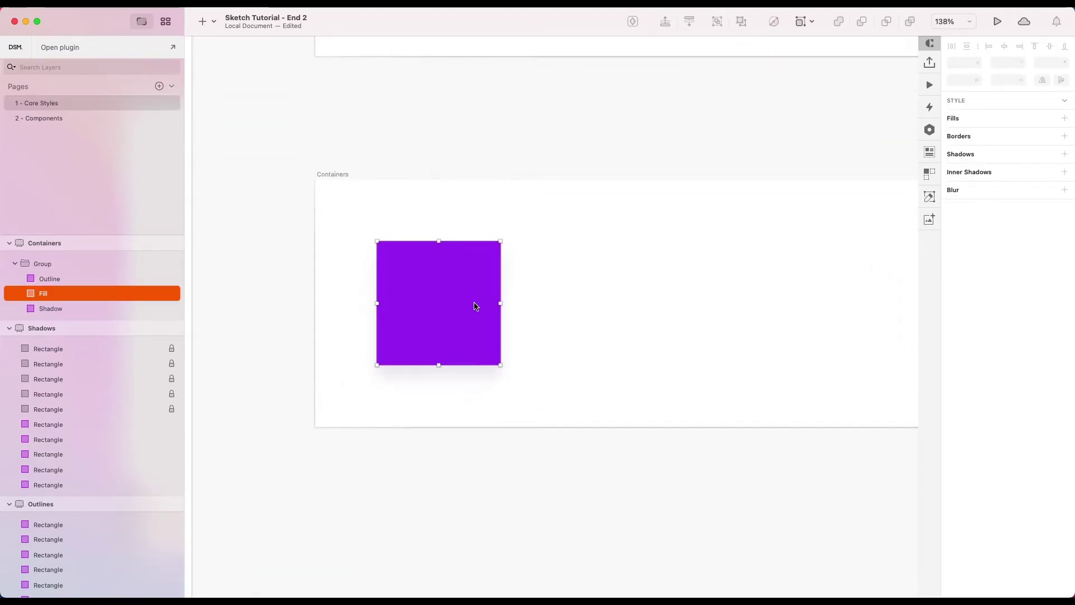
left_click(78, 310)
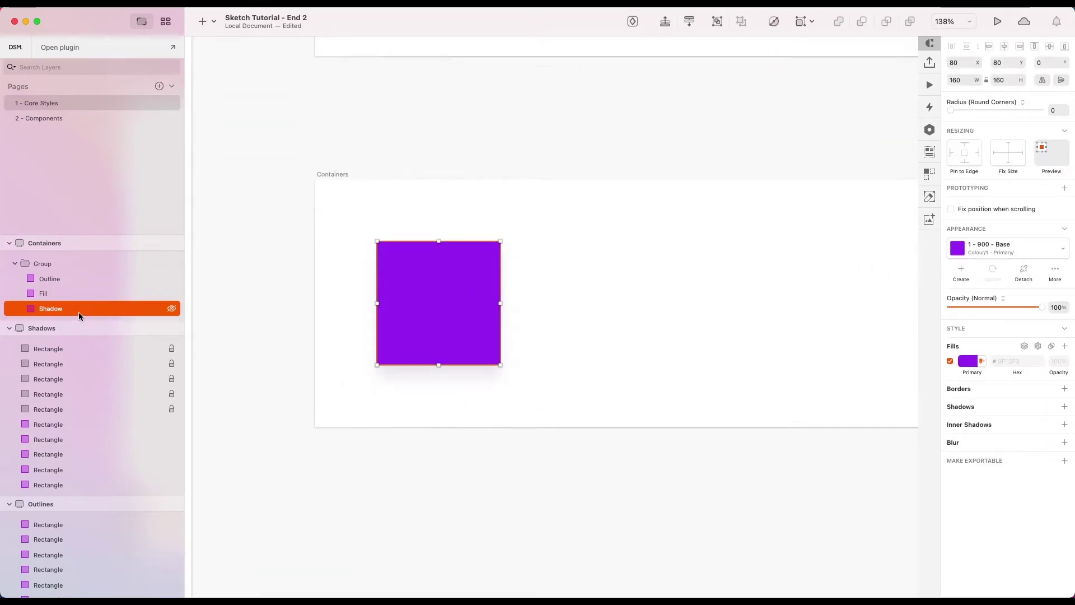
left_click(998, 250)
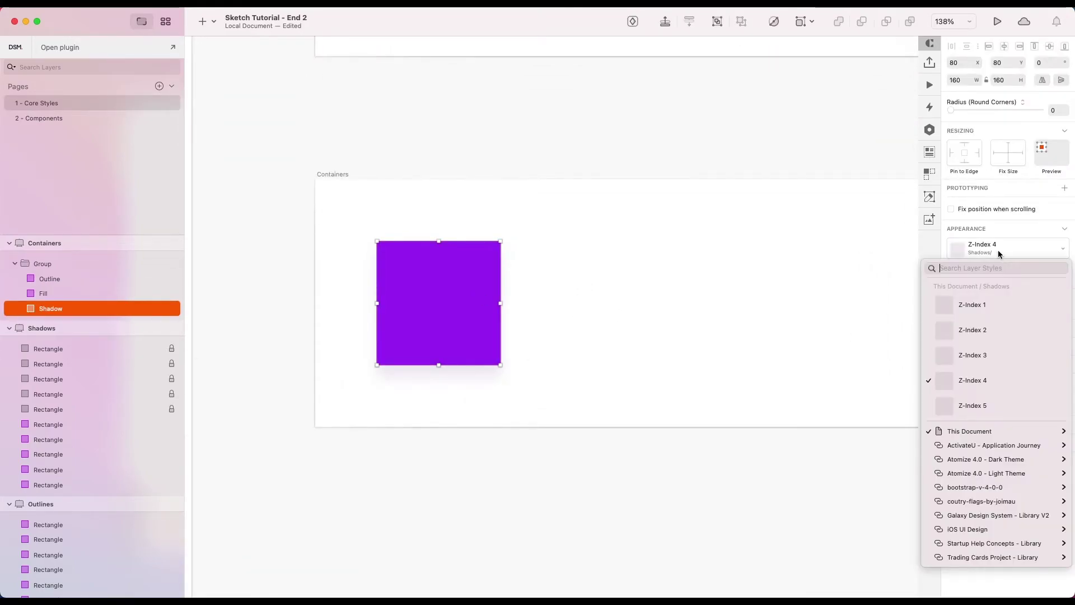
left_click(975, 304)
left_click(1034, 249)
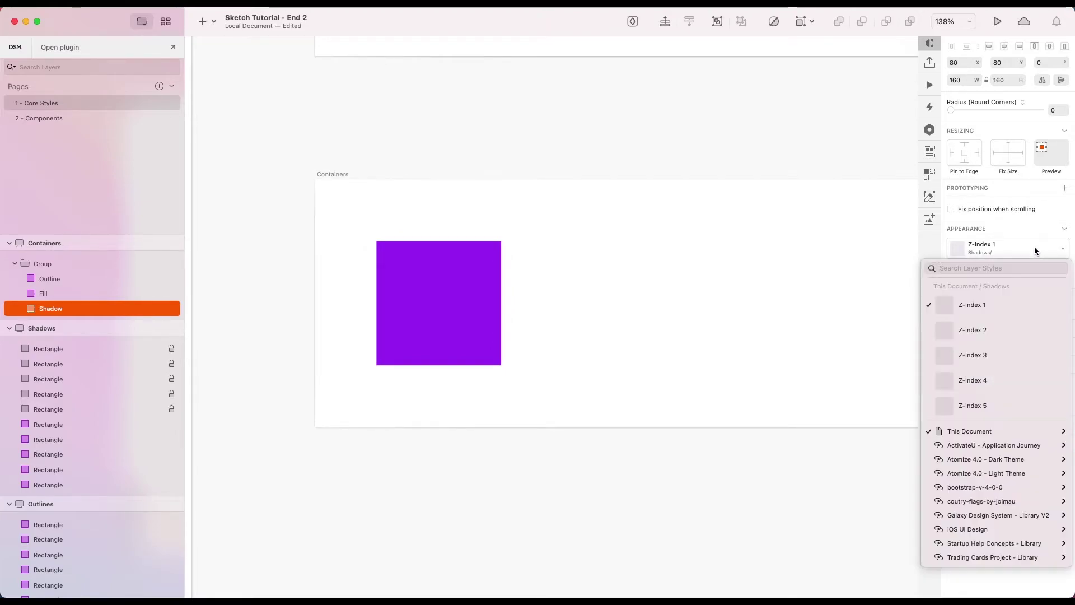
left_click(979, 331)
left_click(697, 311)
scroll(696, 311, "down", 3)
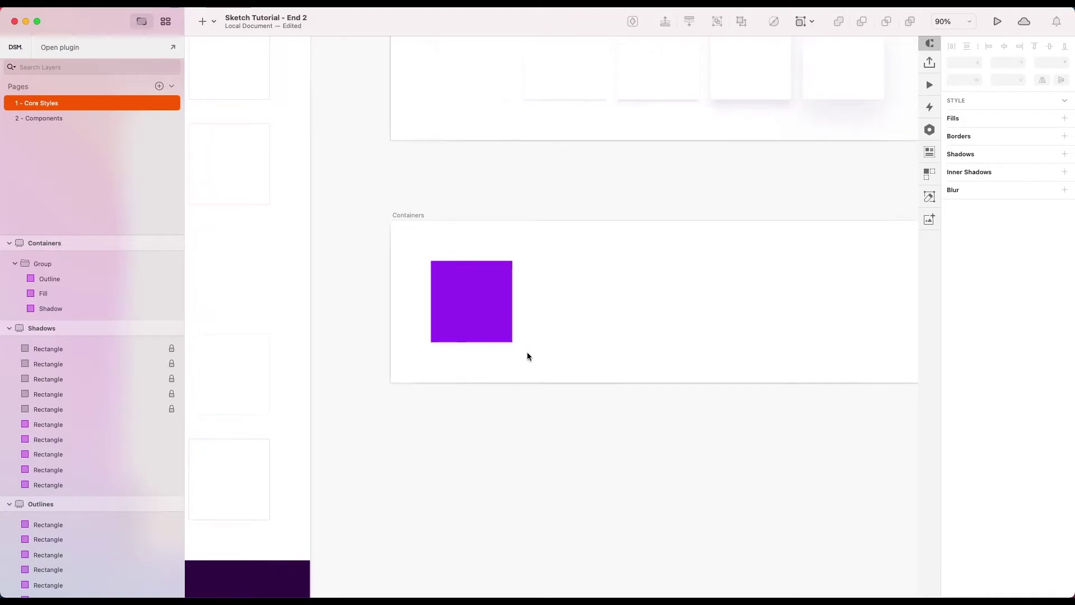
Create a symbol from the group on the Containers artboard, named "Containers / Square Radius", without a layout and sent to the Symbols page.
left_click(496, 324)
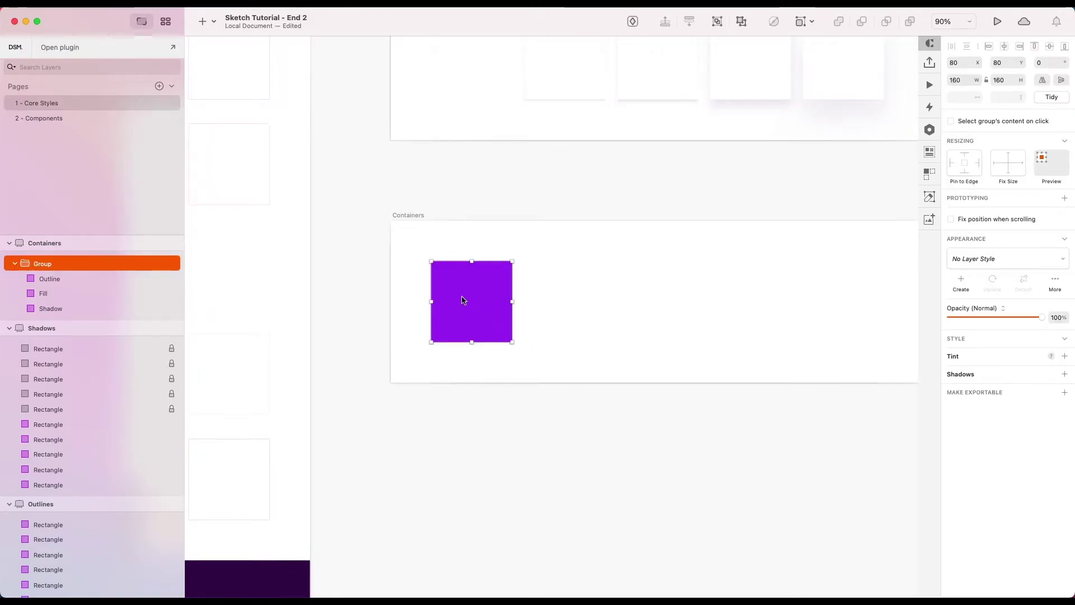
right_click(472, 297)
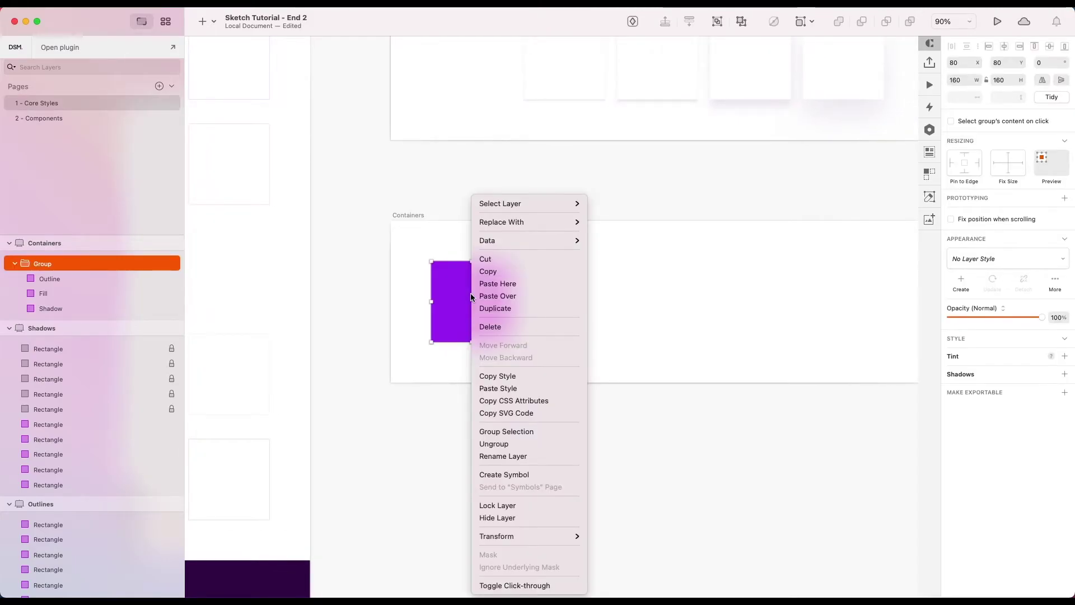
left_click(509, 473)
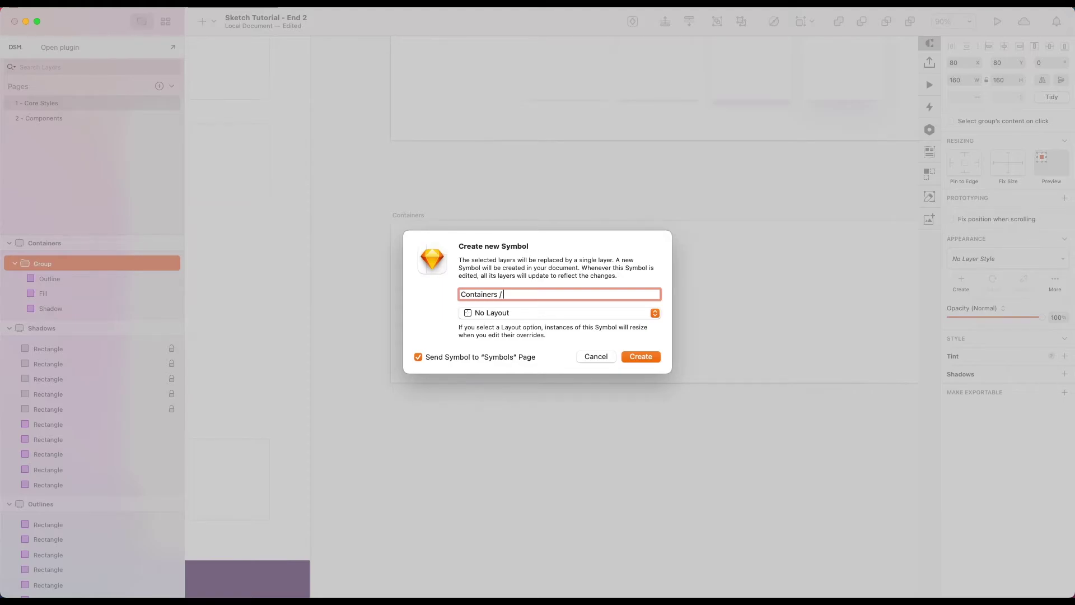
type("Square Radius")
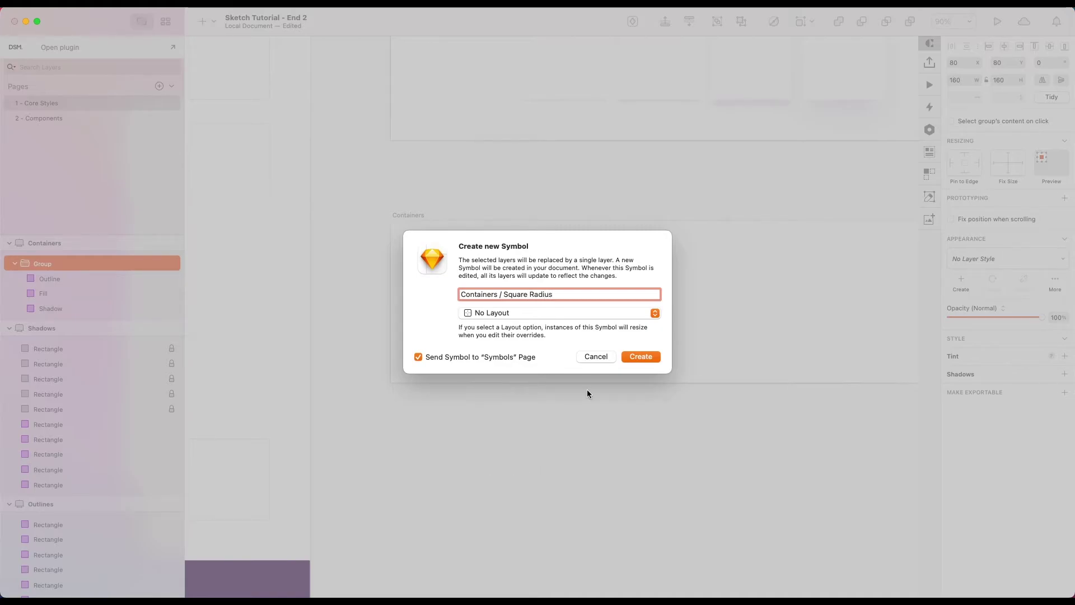
left_click(636, 356)
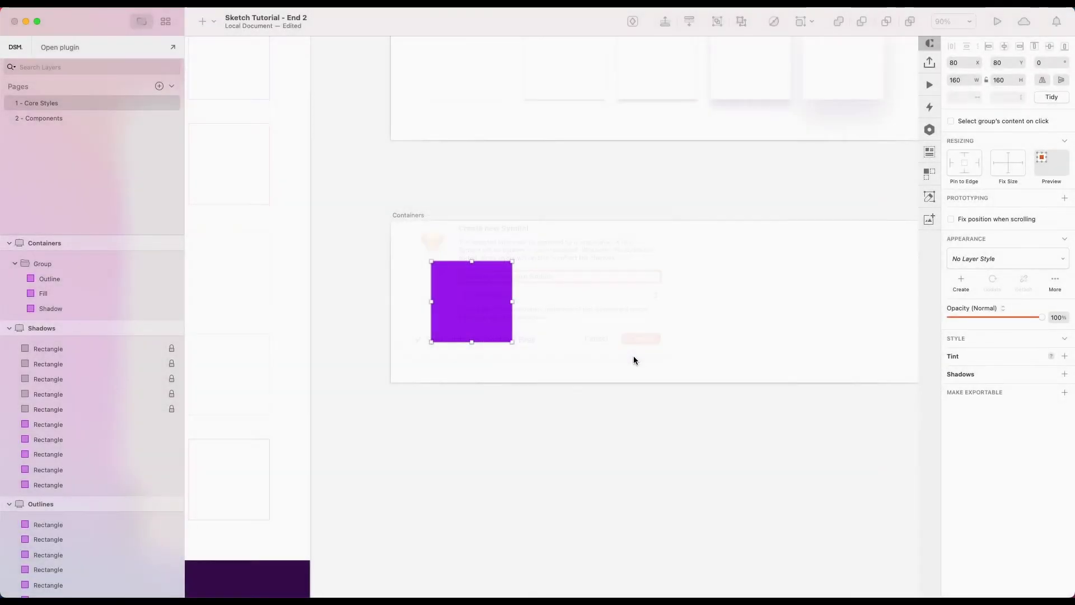
Open the source of the Containers / Square Radius symbol from its instance on the Containers artboard.
left_click(494, 297)
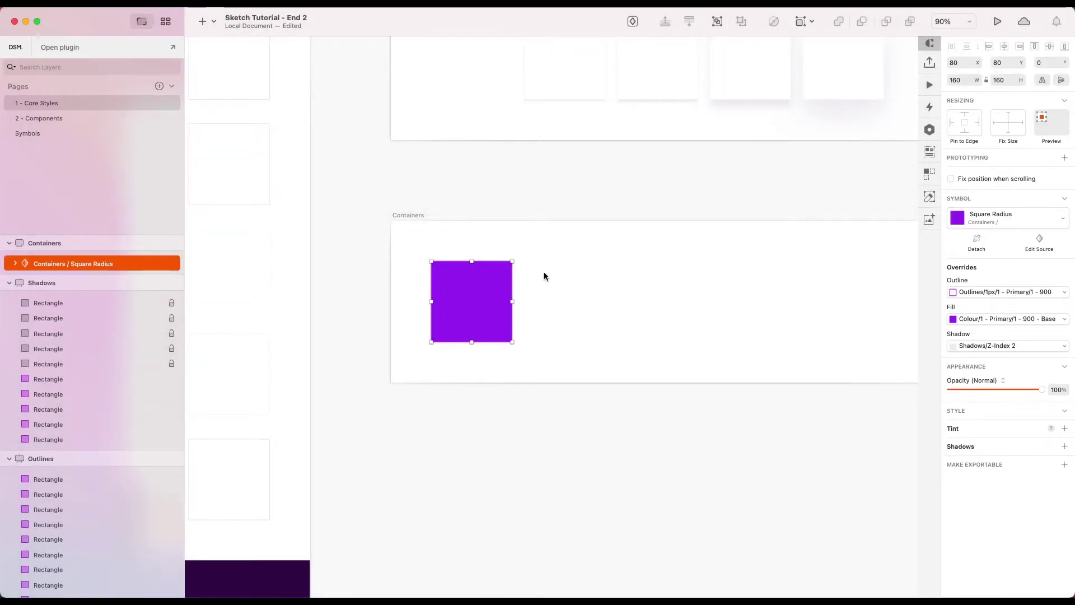
left_click(581, 282)
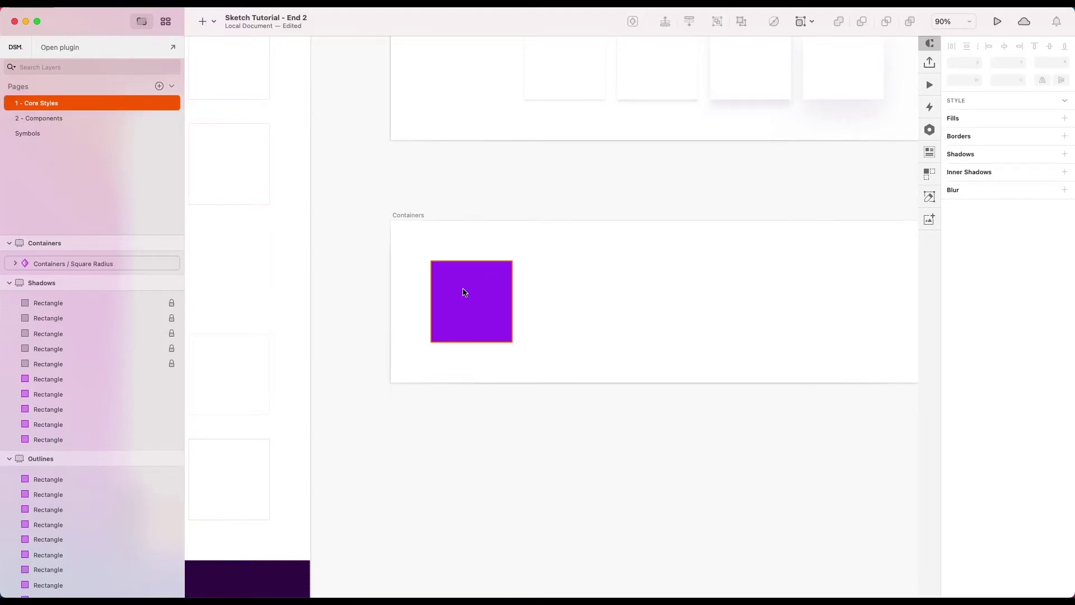
left_click(463, 291)
left_click(472, 304)
double_click(473, 307)
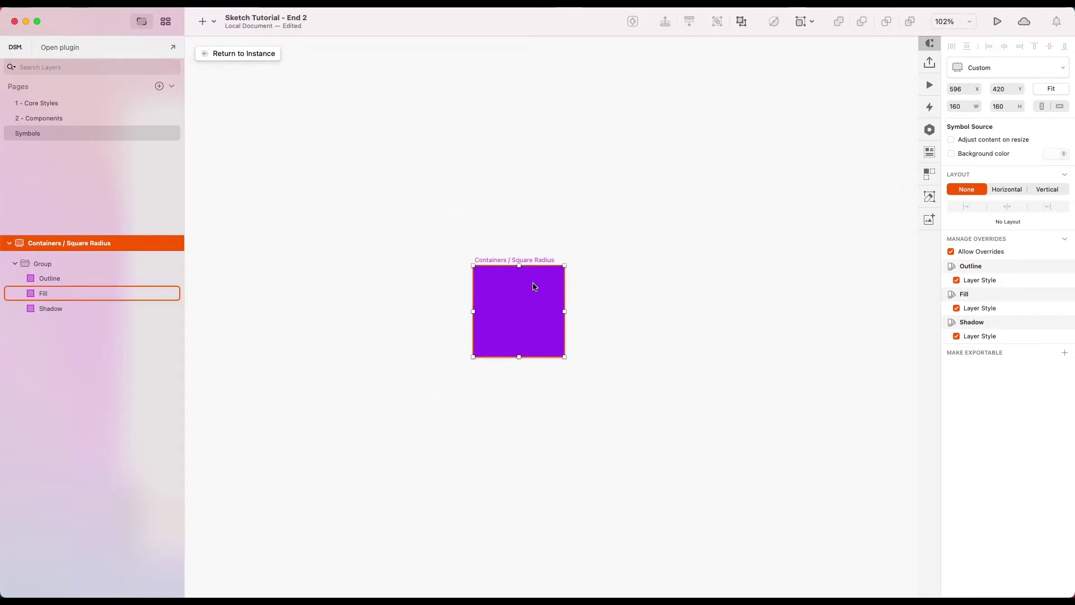
left_click(535, 291)
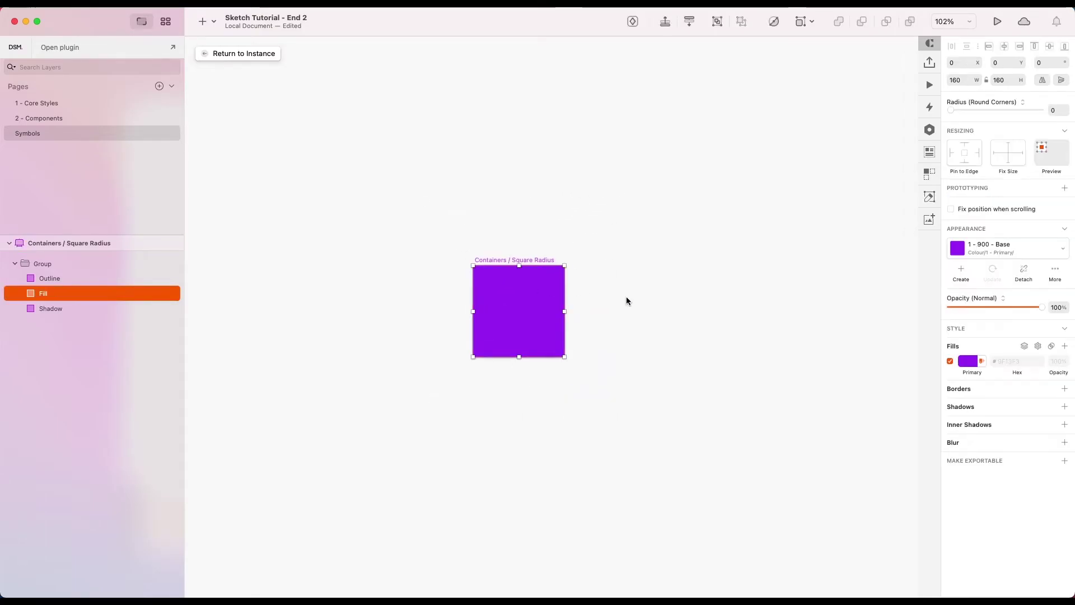
left_click(69, 280)
left_click(60, 307, "shift")
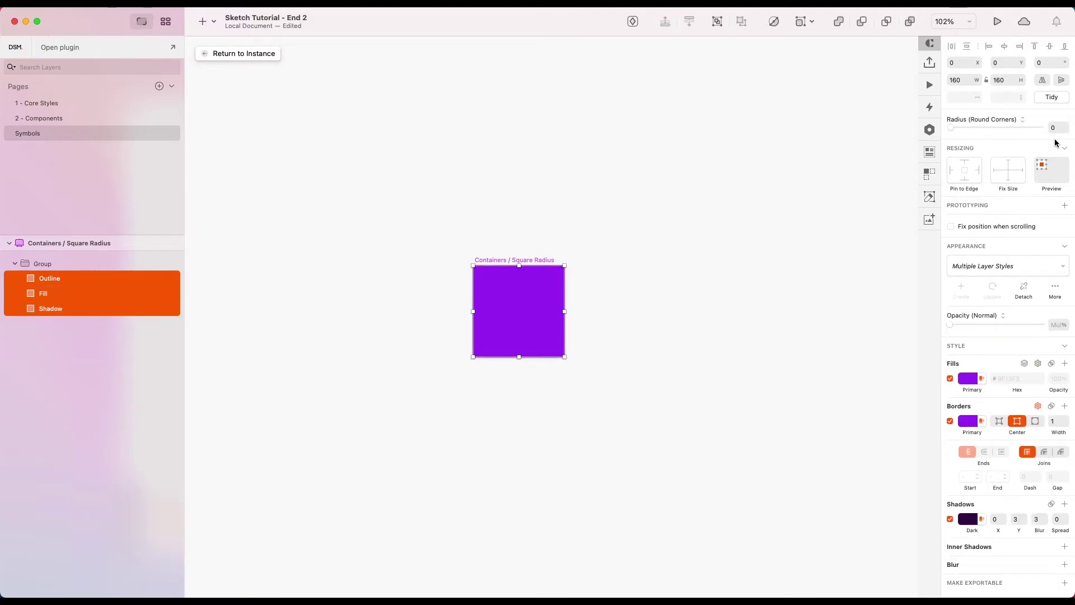
left_click(683, 210)
Duplicate the Containers / Square Radius symbol source four times to form an evenly spaced horizontal row.
scroll(683, 210, "down", 3)
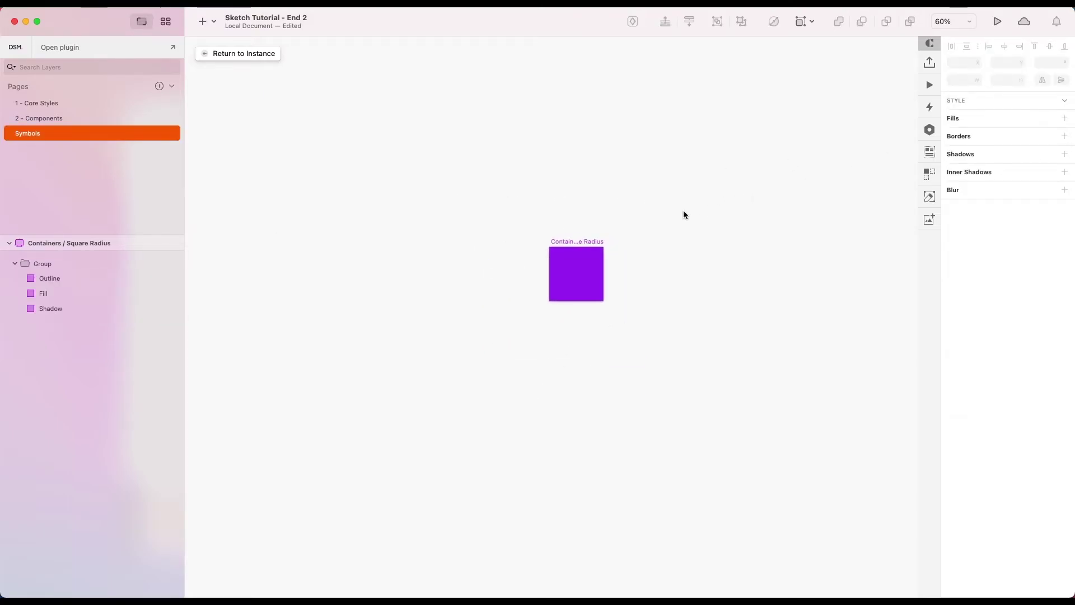
scroll(683, 210, "right", 1)
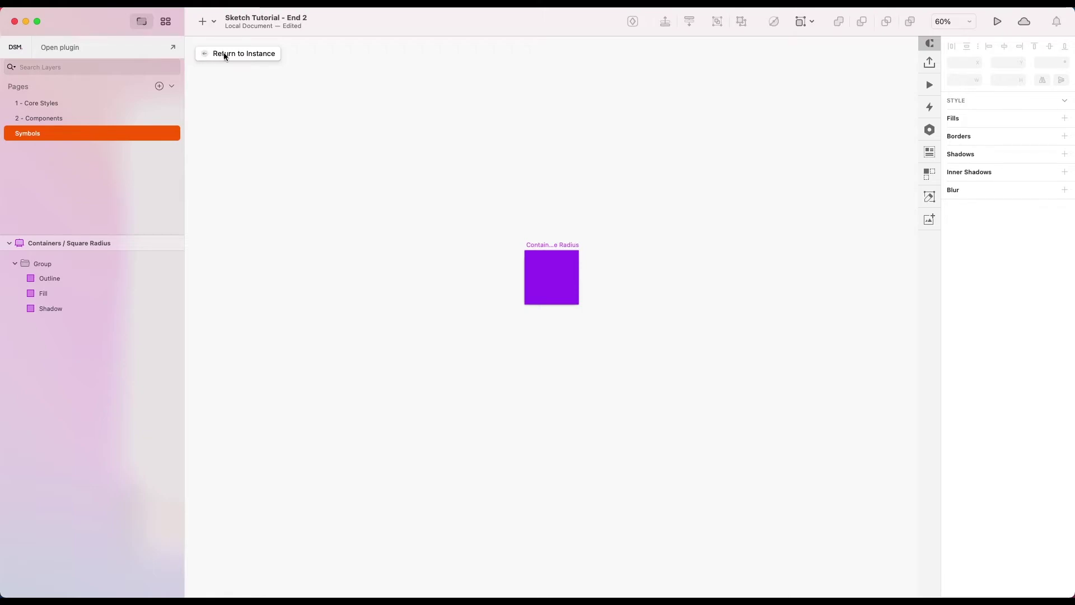
scroll(586, 258, "up", 3)
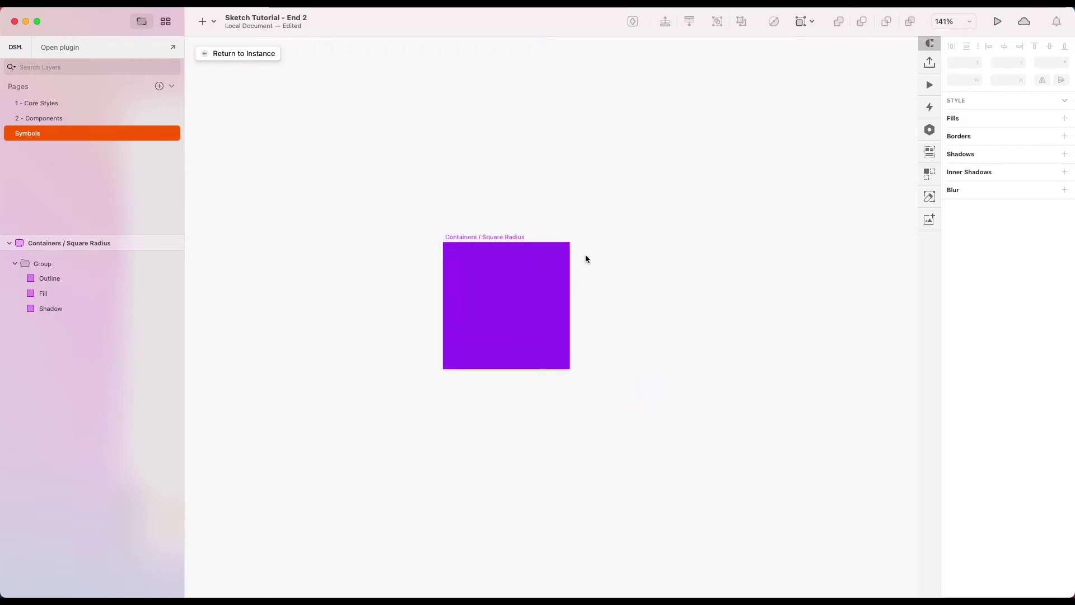
scroll(586, 258, "right", 1)
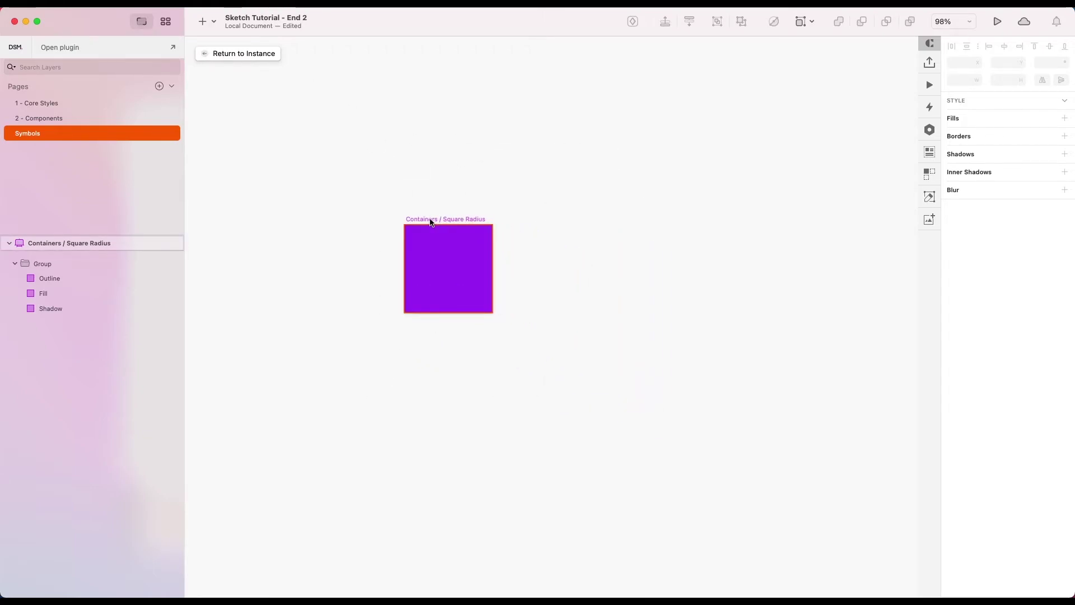
left_click_drag(431, 222, 627, 228)
key("super+d")
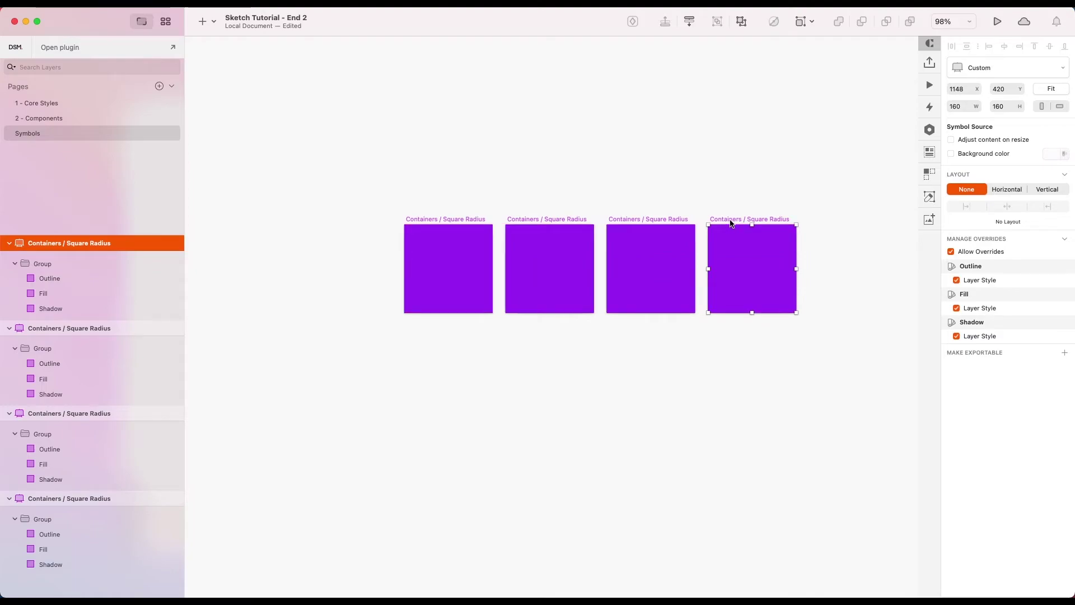
key("super+d")
left_click_drag(822, 224, 834, 219)
scroll(834, 219, "right", 3)
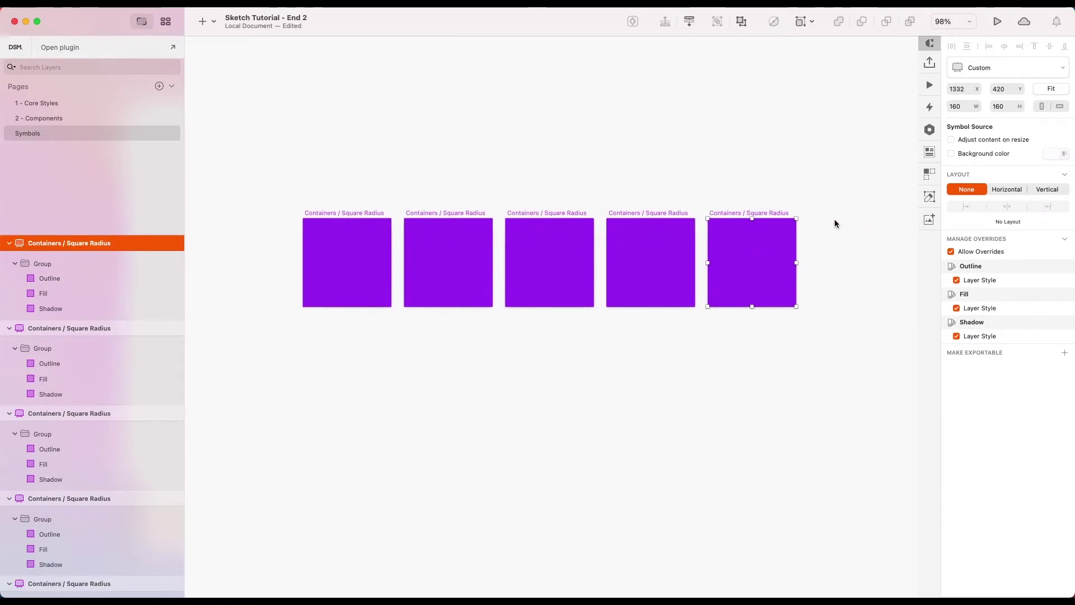
Set the corner radius of the second container symbol's Outline, Fill and Shadow layers to 8.
left_click(474, 266)
scroll(96, 504, "down", 1)
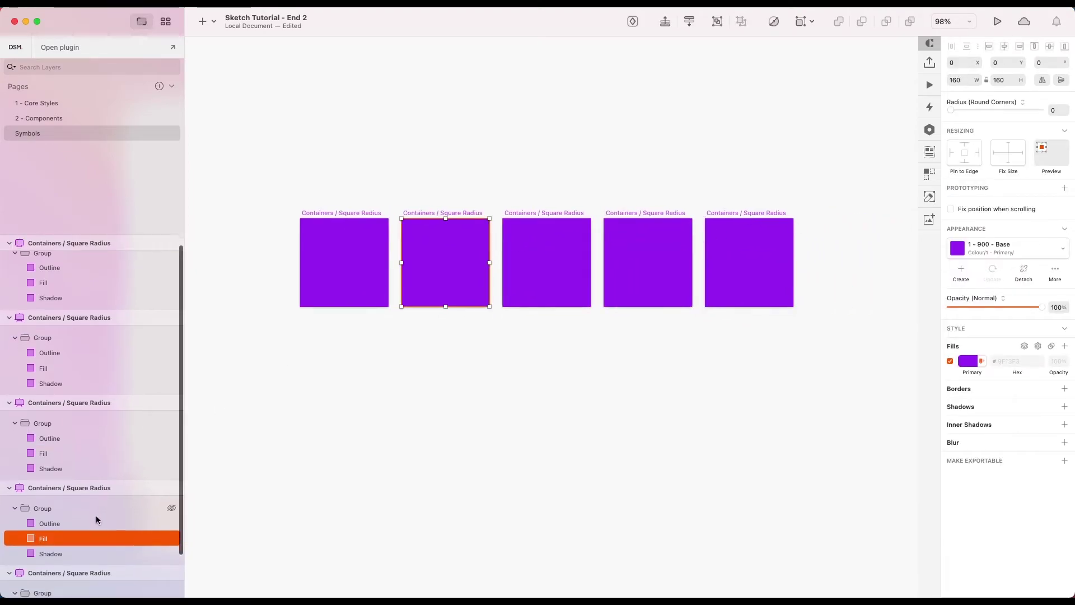
left_click(96, 516)
left_click(432, 347)
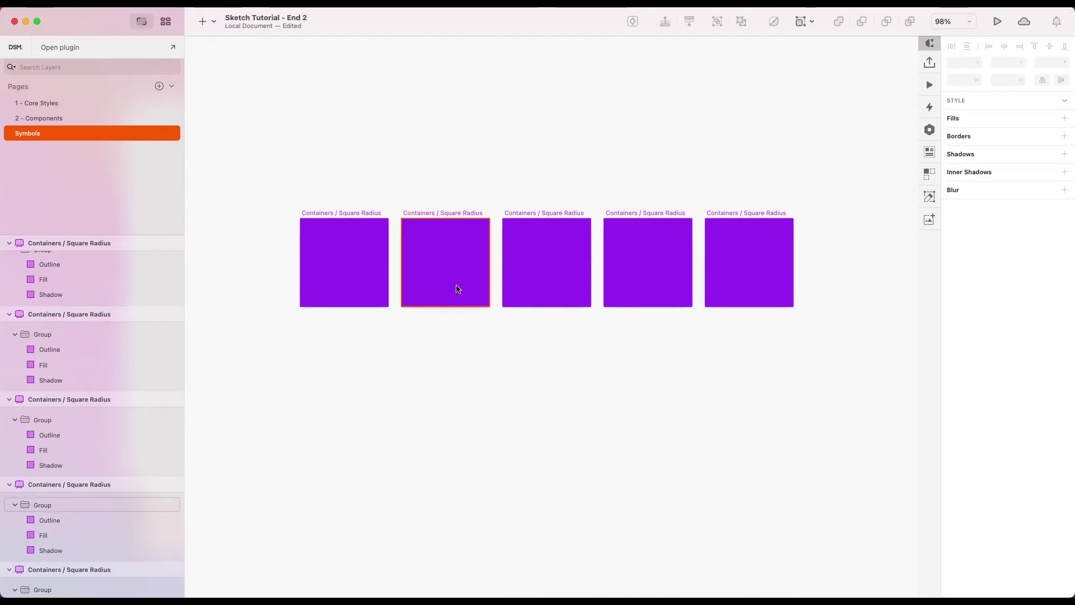
left_click(440, 277)
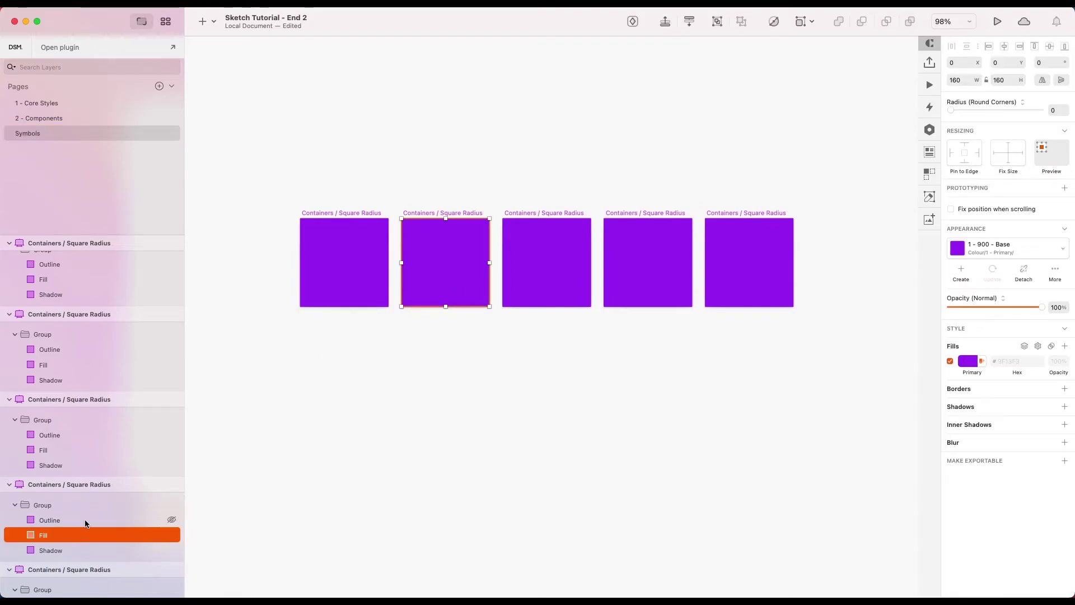
left_click(63, 521)
left_click(51, 536, "shift")
left_click(49, 551, "shift")
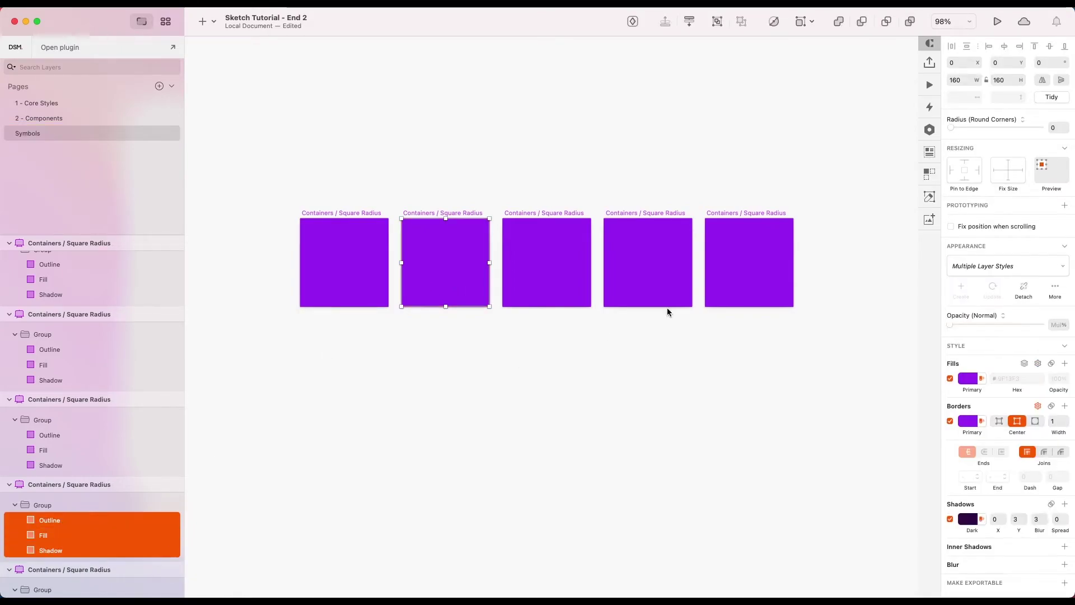
left_click(1051, 128)
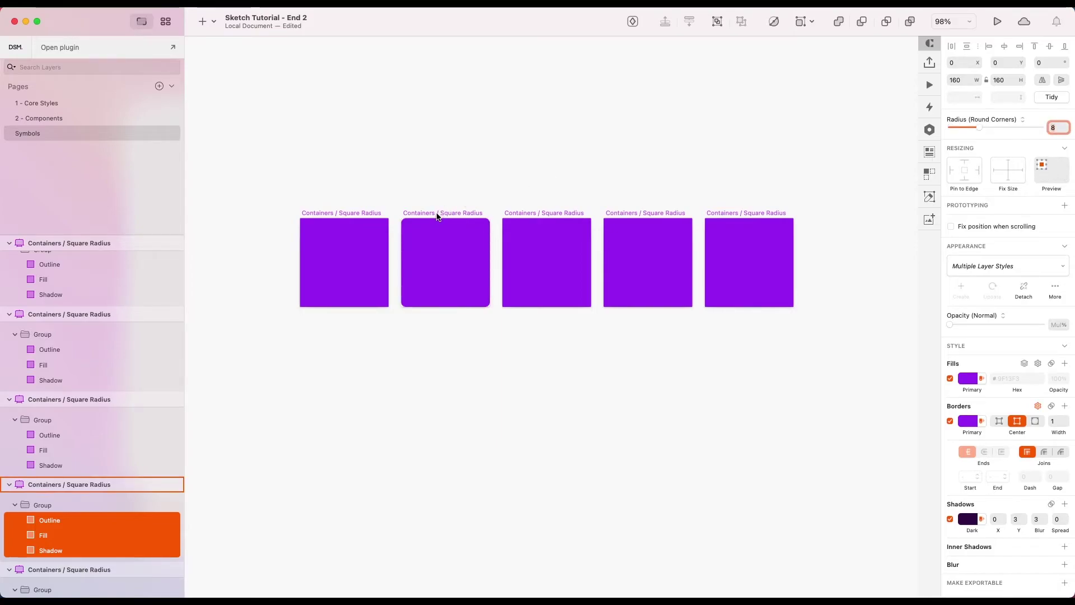
Rename the second container symbol as "Containers / Small Radius".
left_click(83, 486)
double_click(83, 488)
left_click(87, 485)
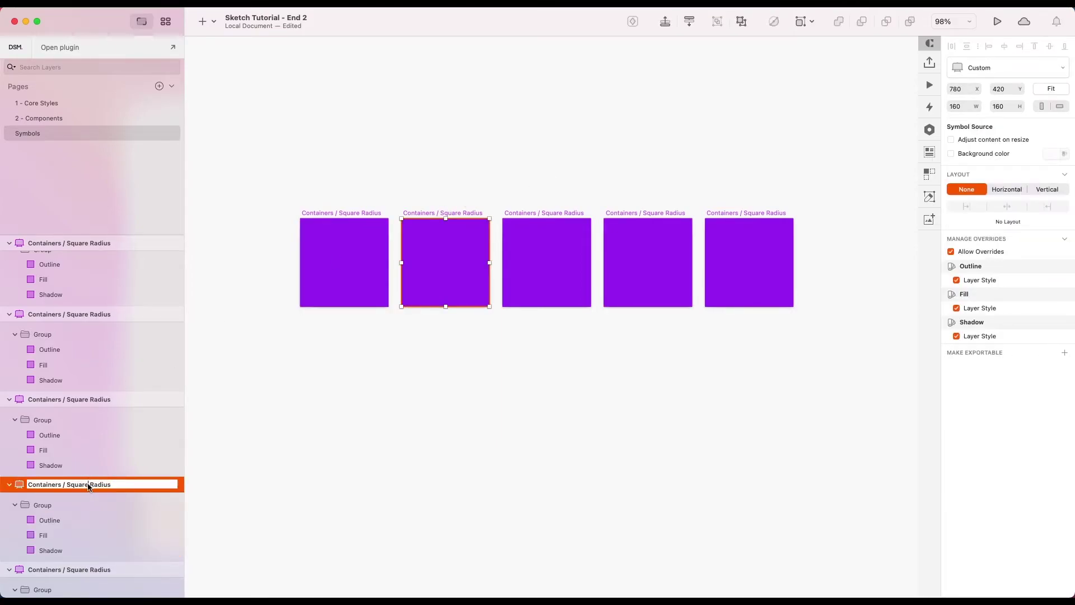
key("BackSpace")
key("BackSpace")
key("BackSpace")
key("BackSpace")
key("BackSpace")
type("mall")
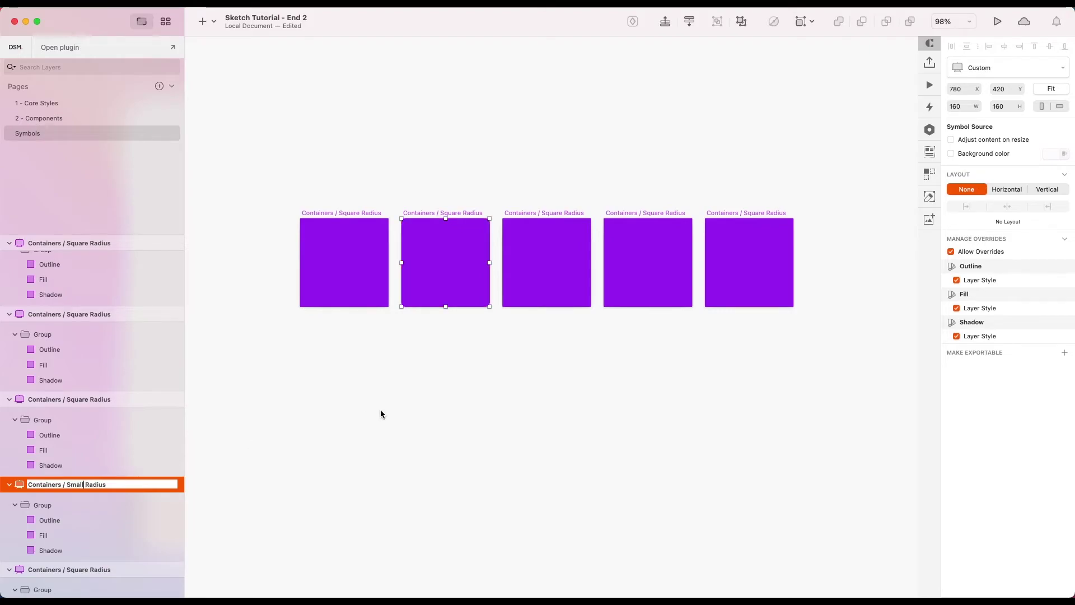
left_click(395, 411)
left_click(54, 483)
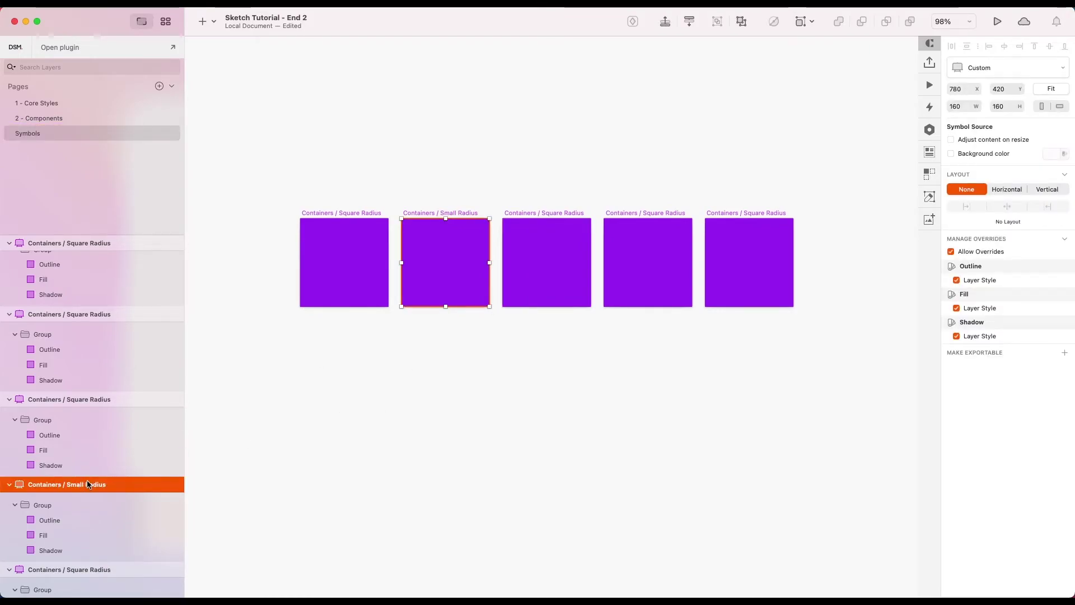
Check the corner rounding of the Small Radius symbol's Outline, Fill and Shadow layers.
double_click(461, 264)
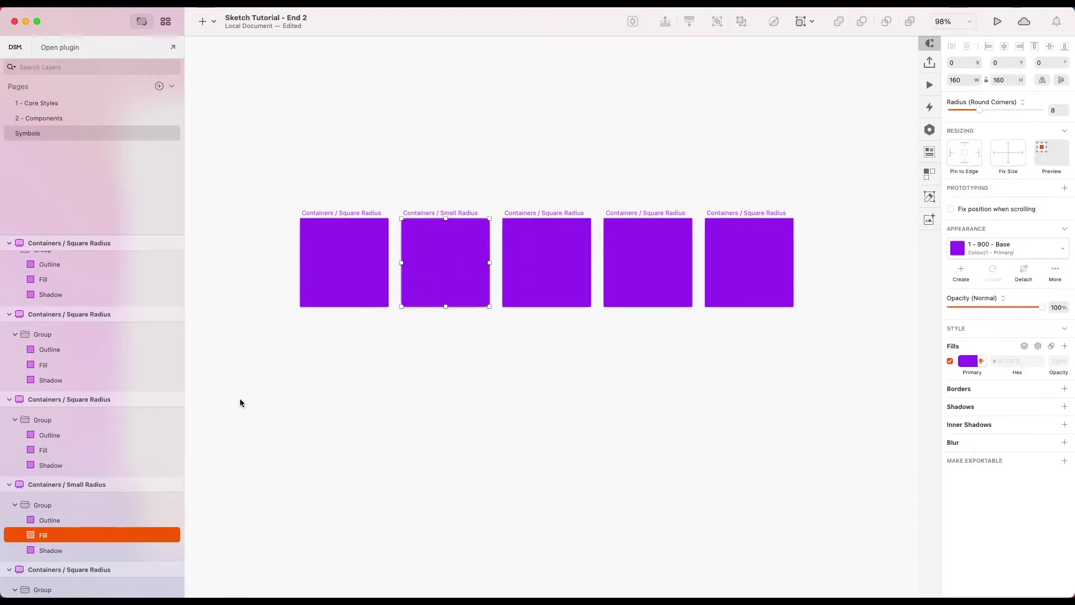
left_click(46, 525)
left_click(46, 550, "shift")
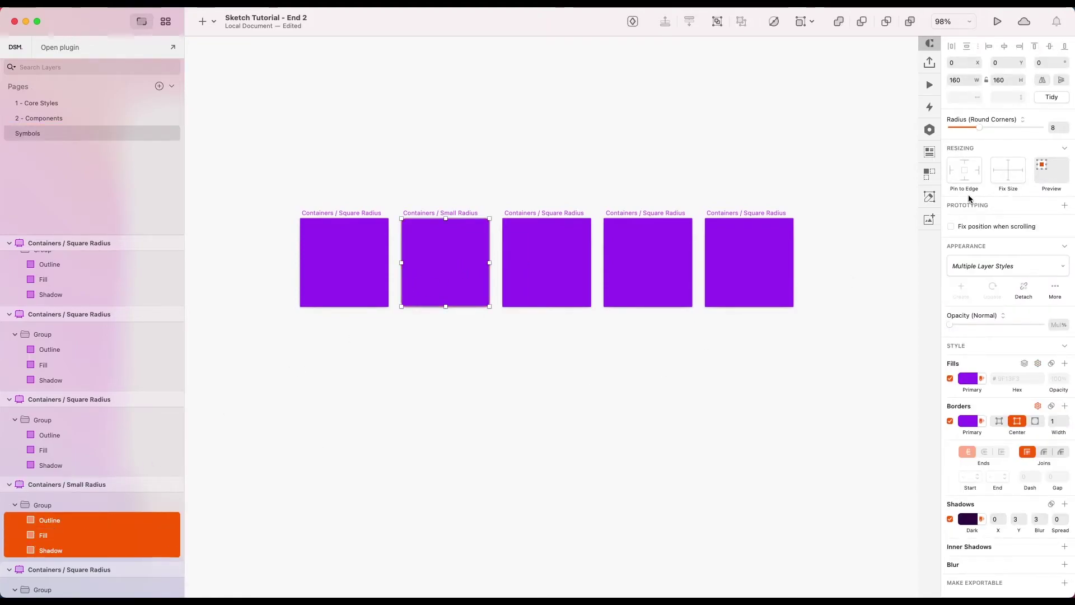
scroll(431, 291, "up", 5)
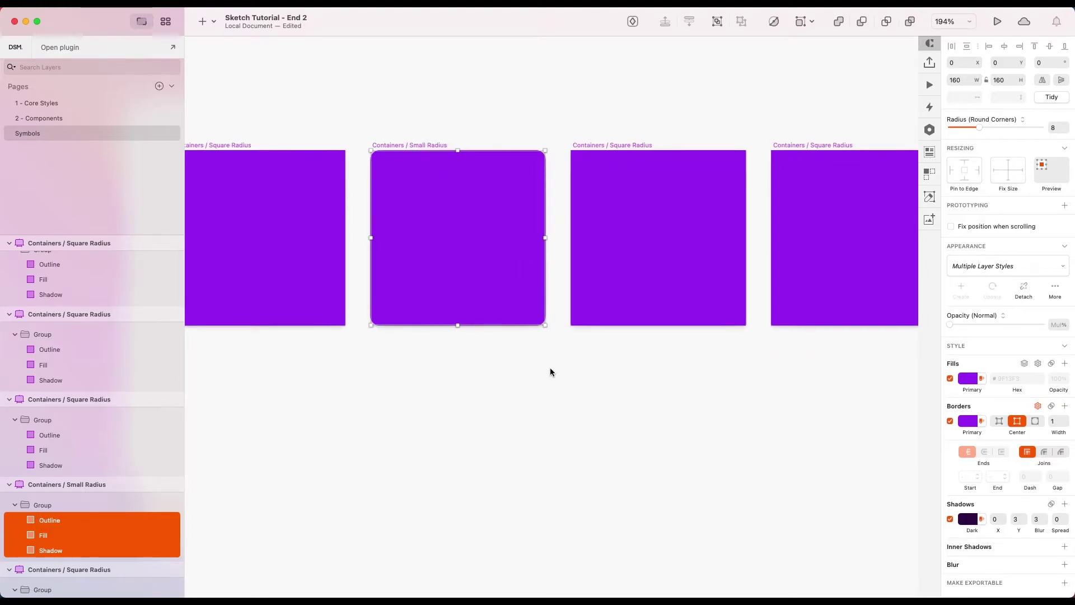
left_click(385, 442)
Rename the third container symbol in the row as "Containers / Medium Radius".
scroll(385, 443, "down", 3)
left_click(523, 243)
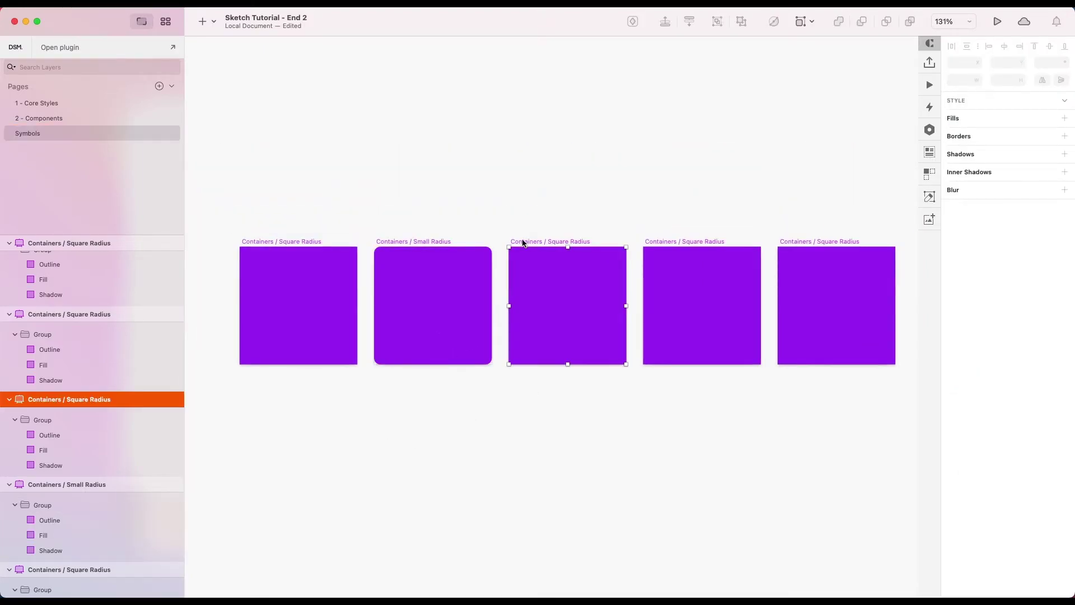
double_click(80, 399)
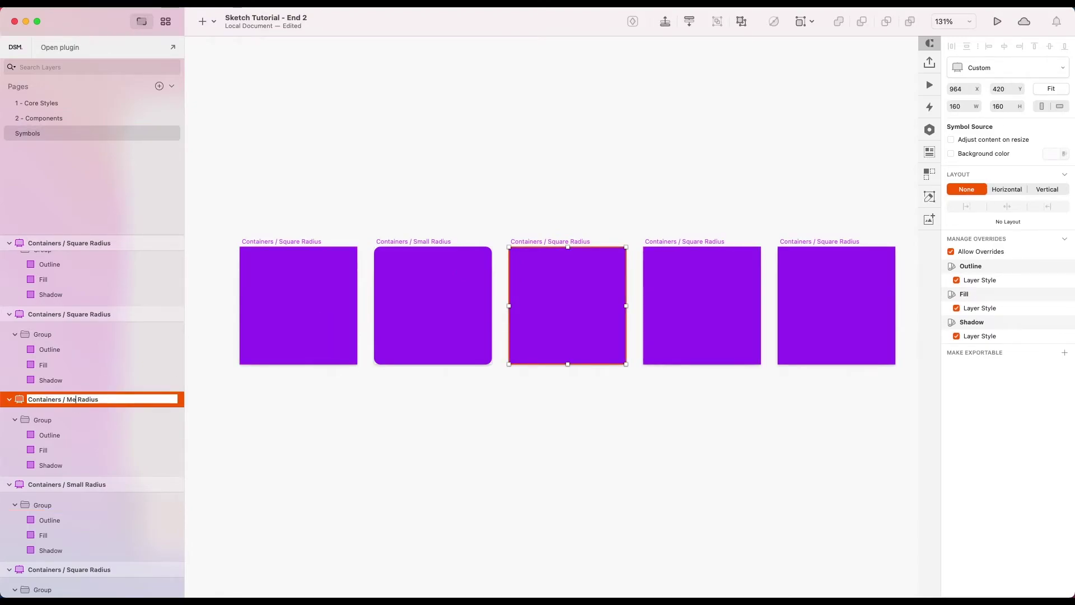
type("Medium")
key("Return")
Round the corners of the Medium Radius symbol's Outline, Fill and Shadow layers with a radius of 16.
left_click(566, 304)
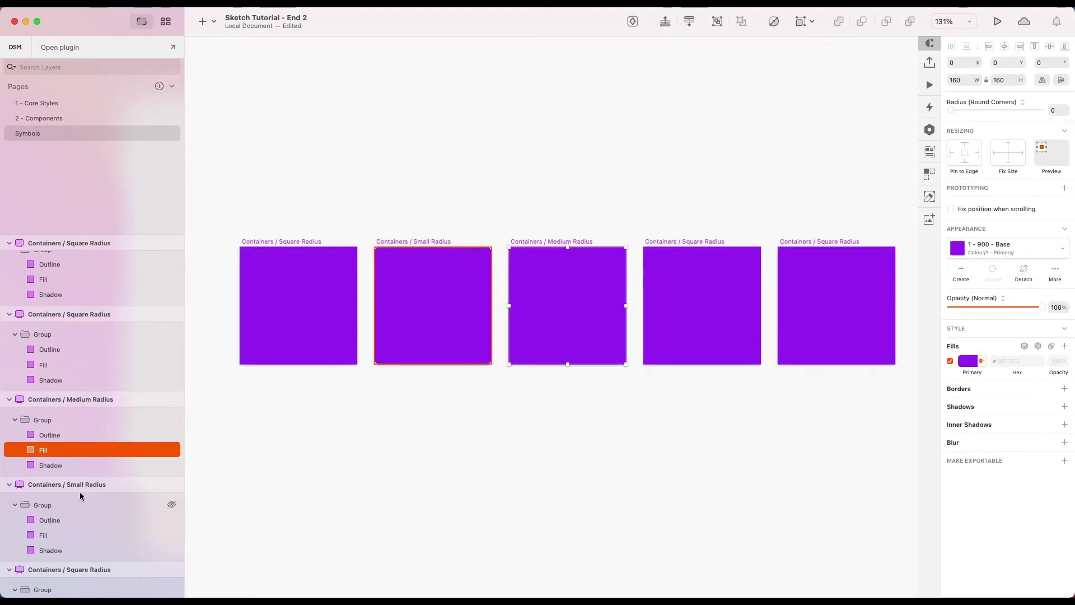
left_click(47, 432)
left_click(47, 464, "shift")
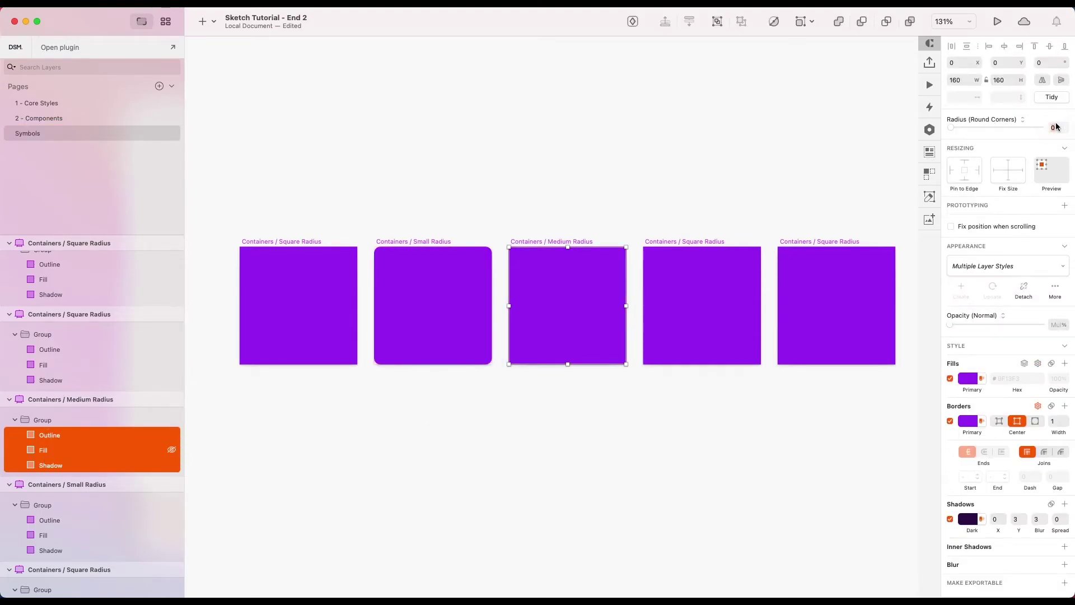
key("Return")
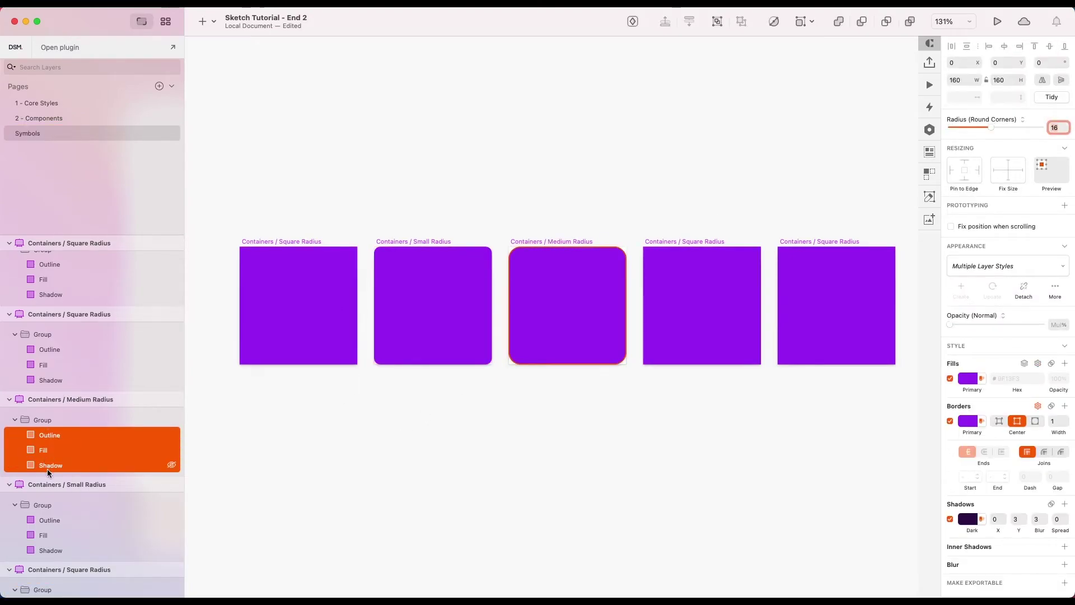
left_click(581, 387)
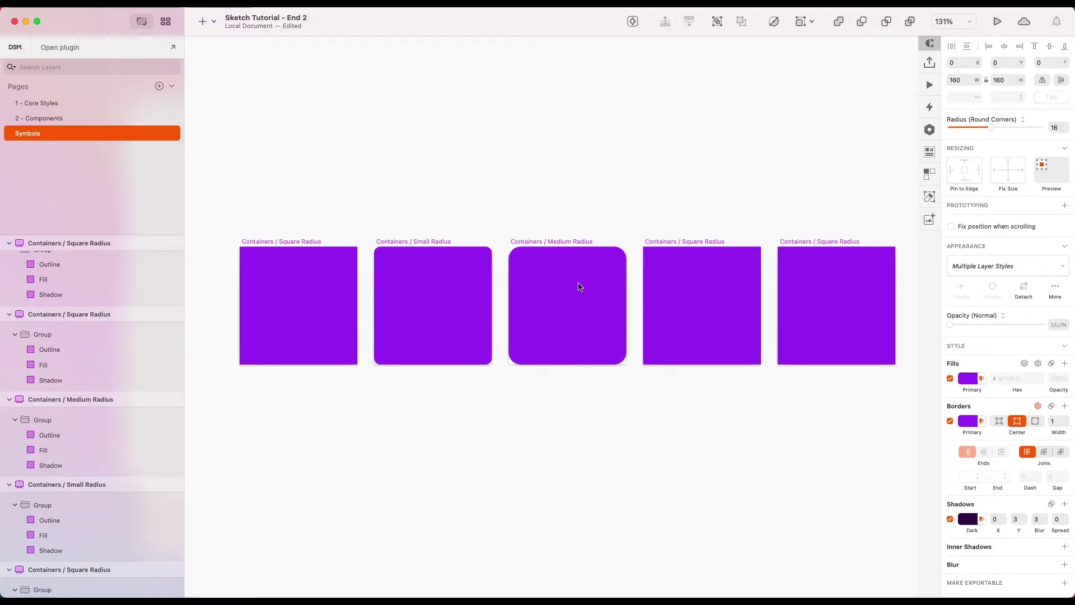
Recheck the corner radius of the Outline, Fill and Shadow layers in the Small Radius symbol.
left_click(444, 322)
scroll(70, 517, "down", 2)
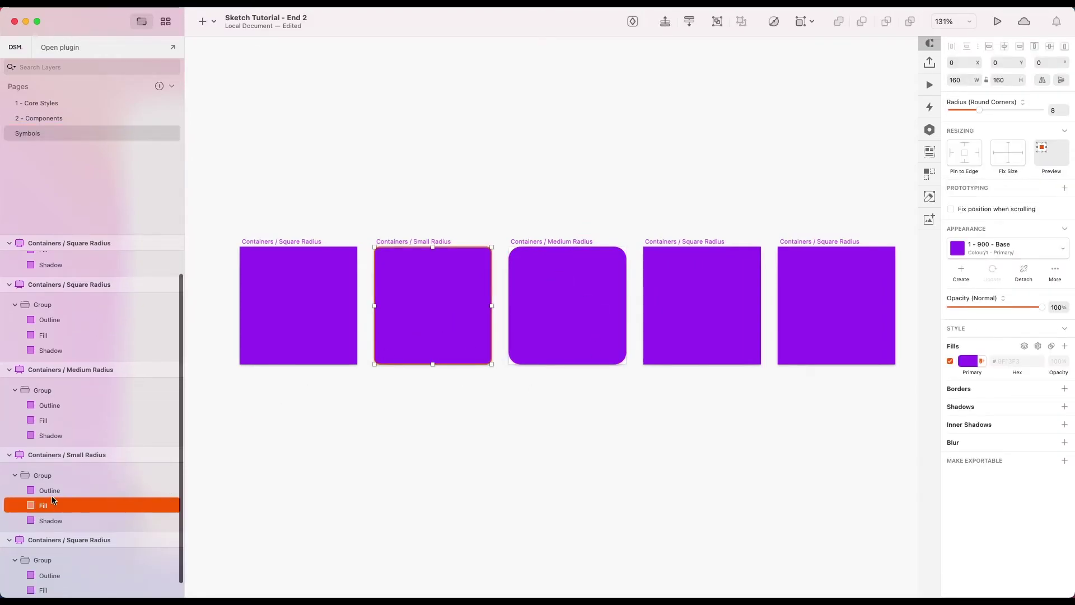
left_click(52, 493)
left_click(46, 506)
left_click(51, 519)
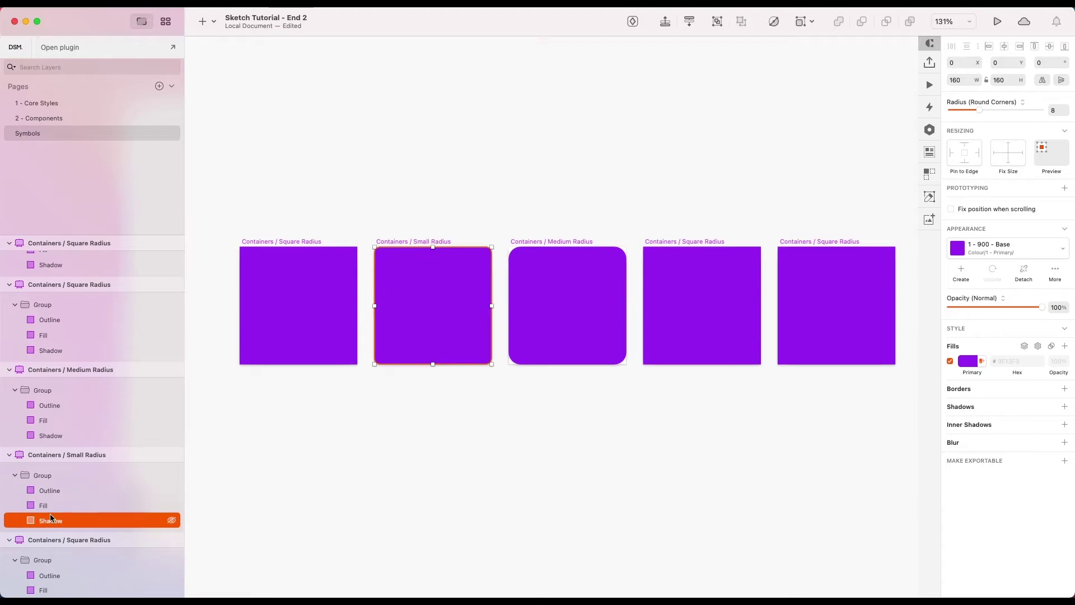
left_click(428, 455)
Rename the fourth container symbol in the row as "Containers / Large Radius".
scroll(623, 405, "right", 3)
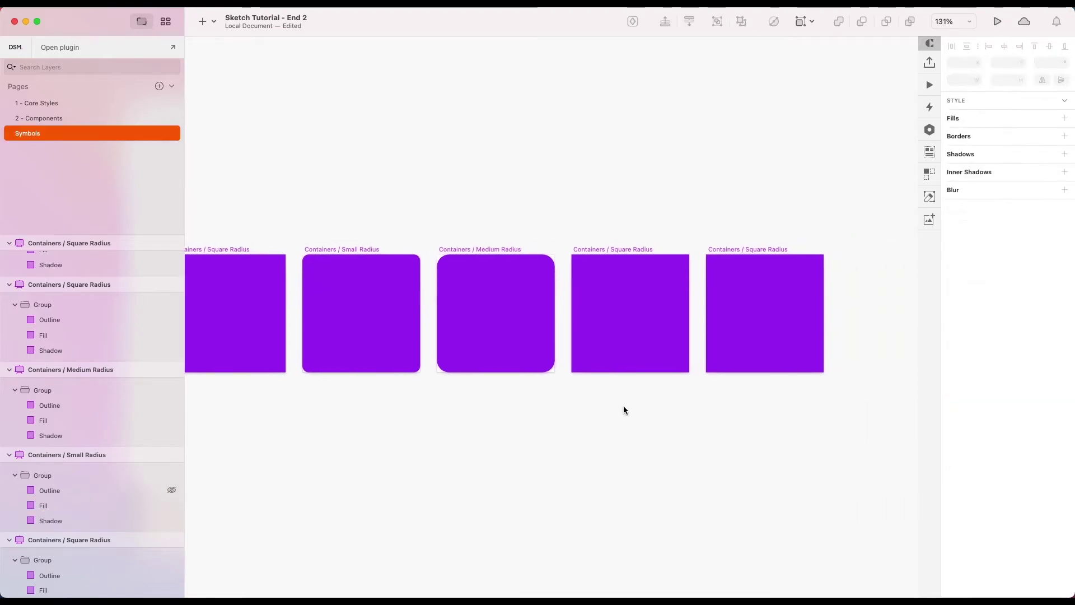
left_click(589, 305)
left_click(588, 249)
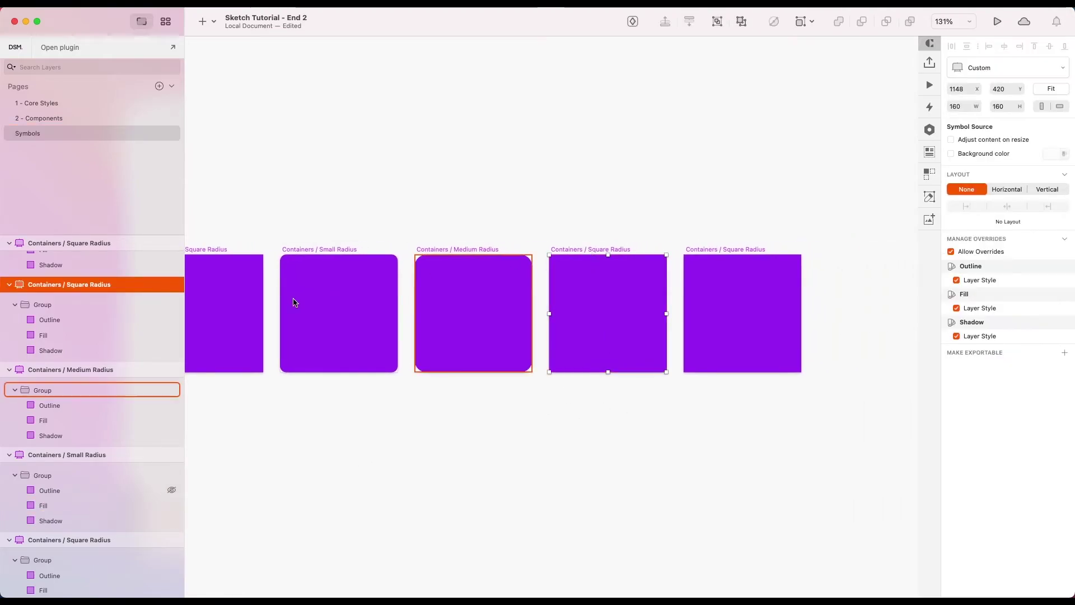
double_click(85, 286)
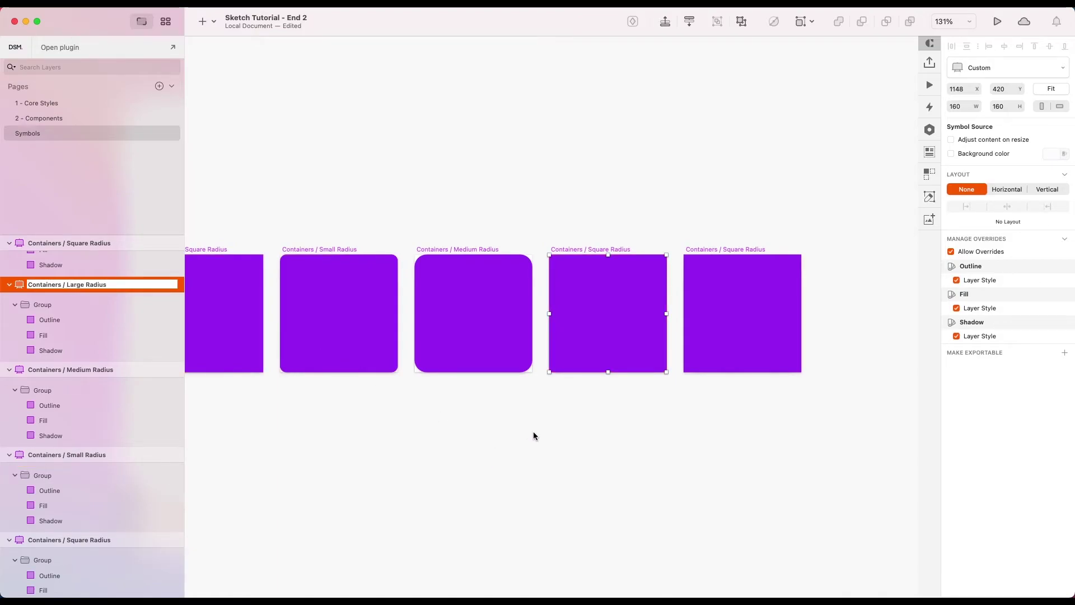
key("Return")
Round the corners of the Large Radius symbol's Outline, Fill and Shadow layers, trying a radius of 24 and settling on 32.
left_click(44, 335)
left_click(49, 320)
left_click(44, 349, "shift")
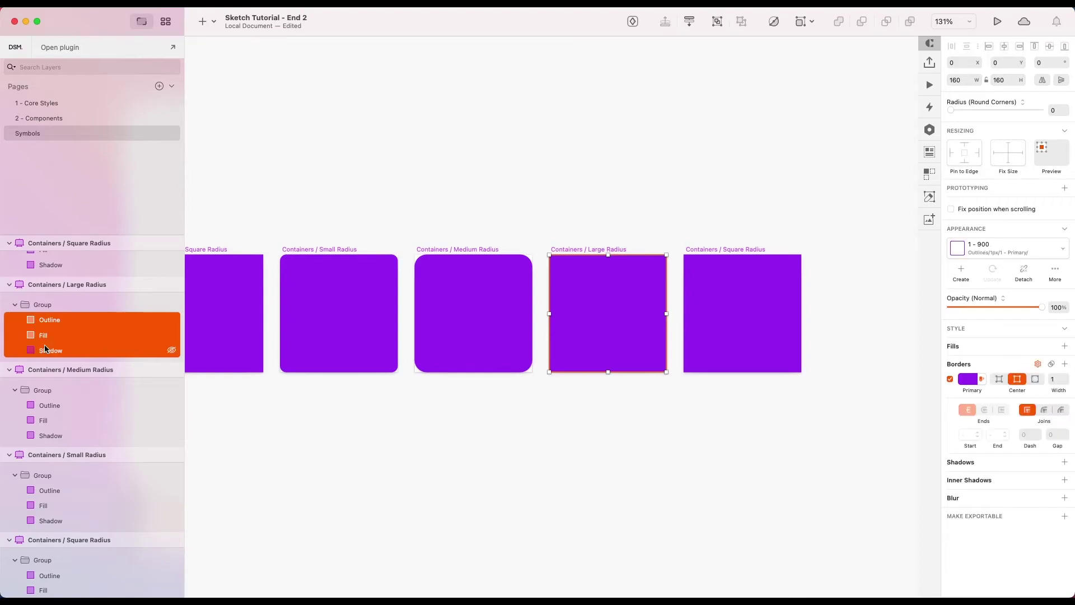
left_click(1057, 127)
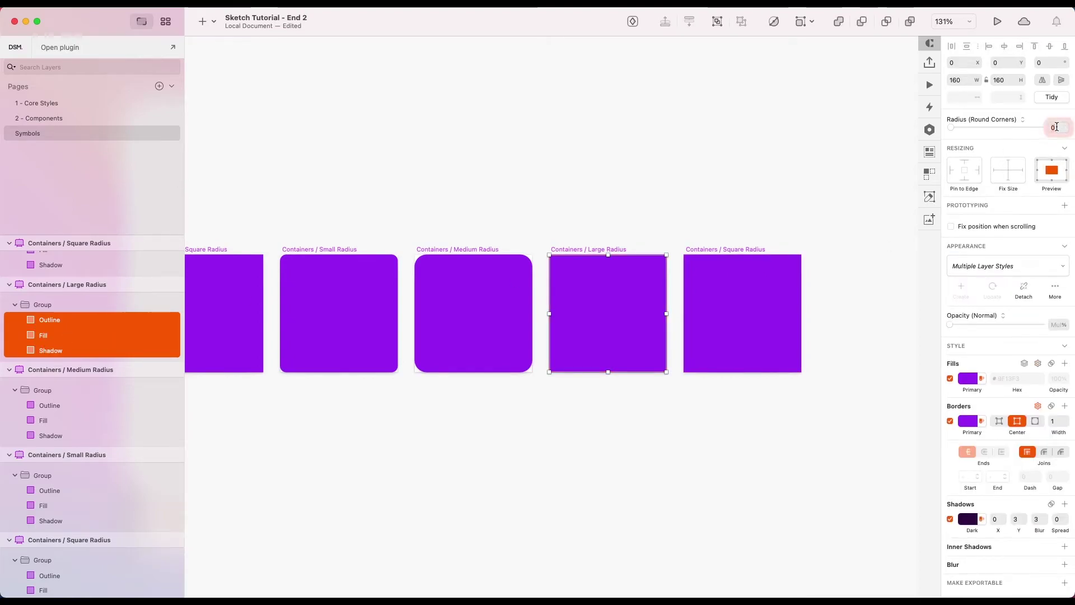
key("Return")
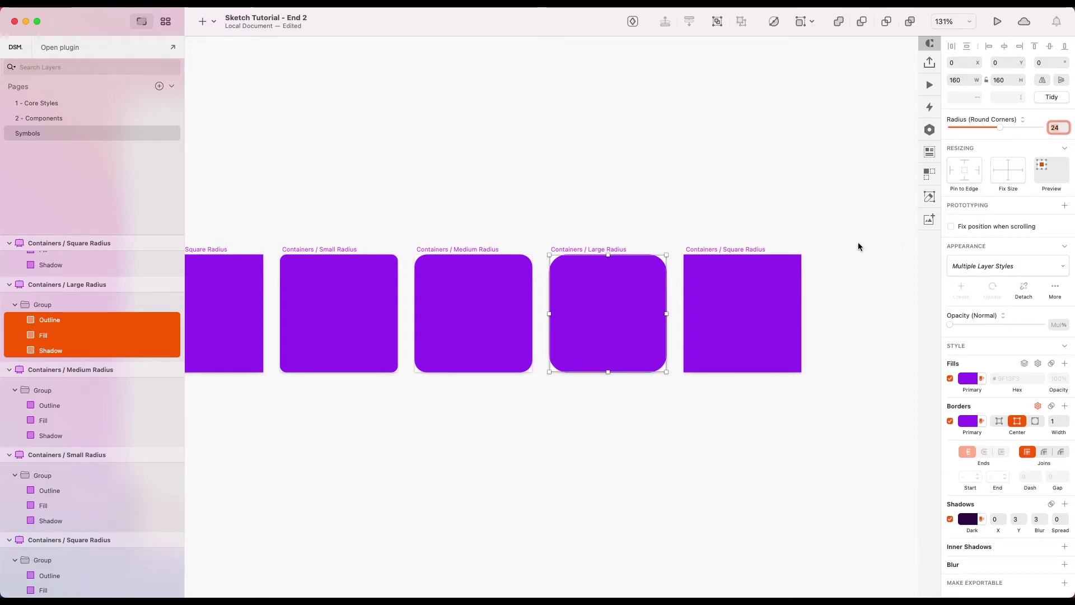
type("32")
key("Return")
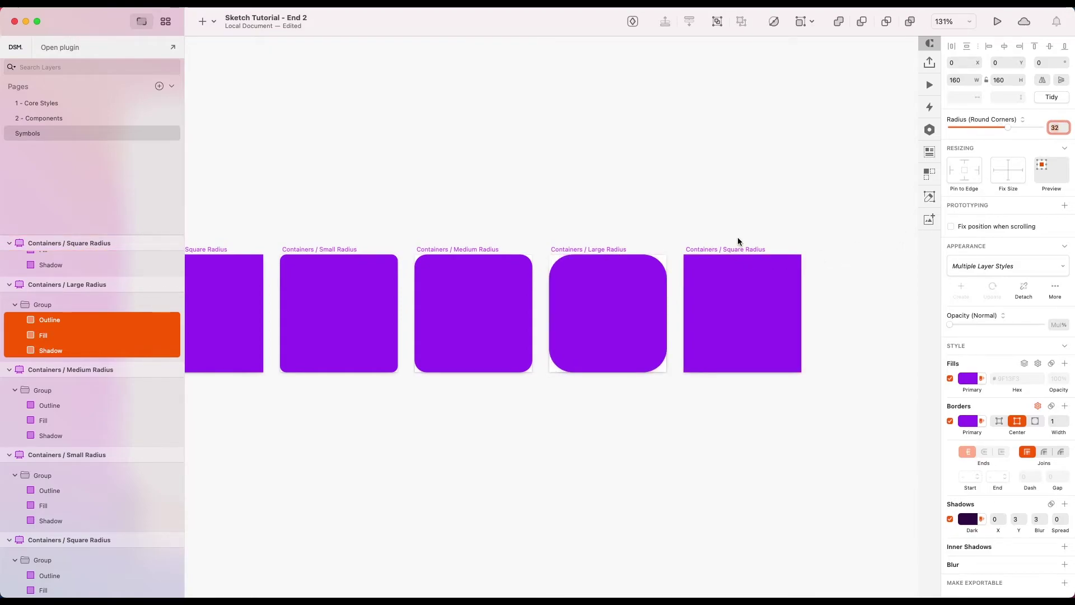
left_click(738, 237)
Round the Outline, Fill and Shadow layers of the last container symbol into full circles with a radius of 80.
scroll(737, 237, "down", 3)
scroll(660, 230, "up", 3)
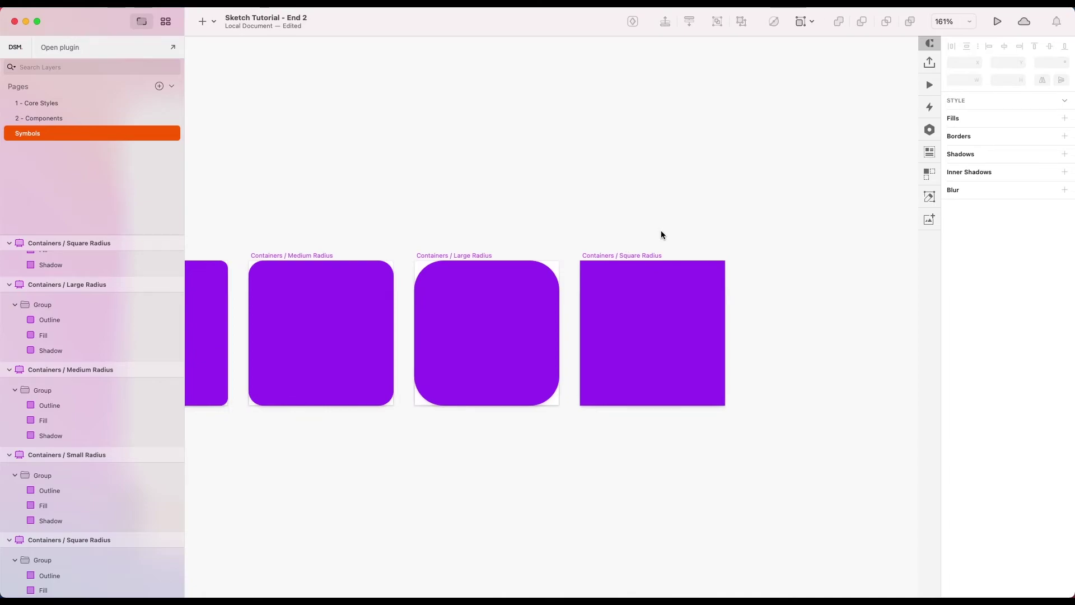
left_click(623, 256)
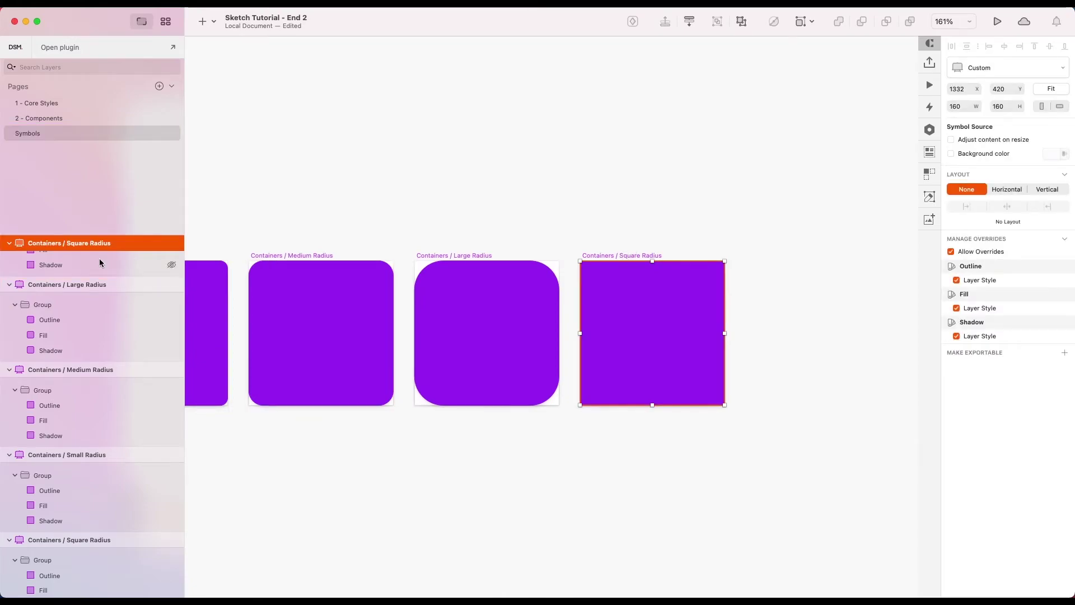
left_click(667, 306, "super")
scroll(60, 308, "up", 2)
left_click(50, 278)
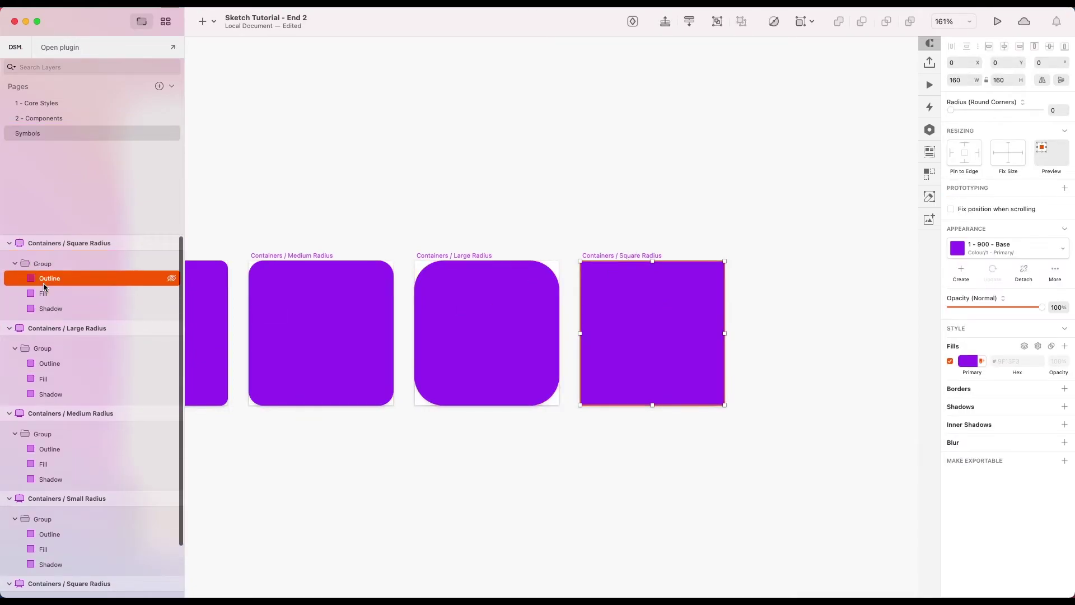
left_click(50, 309, "shift")
left_click_drag(951, 135, 1041, 128)
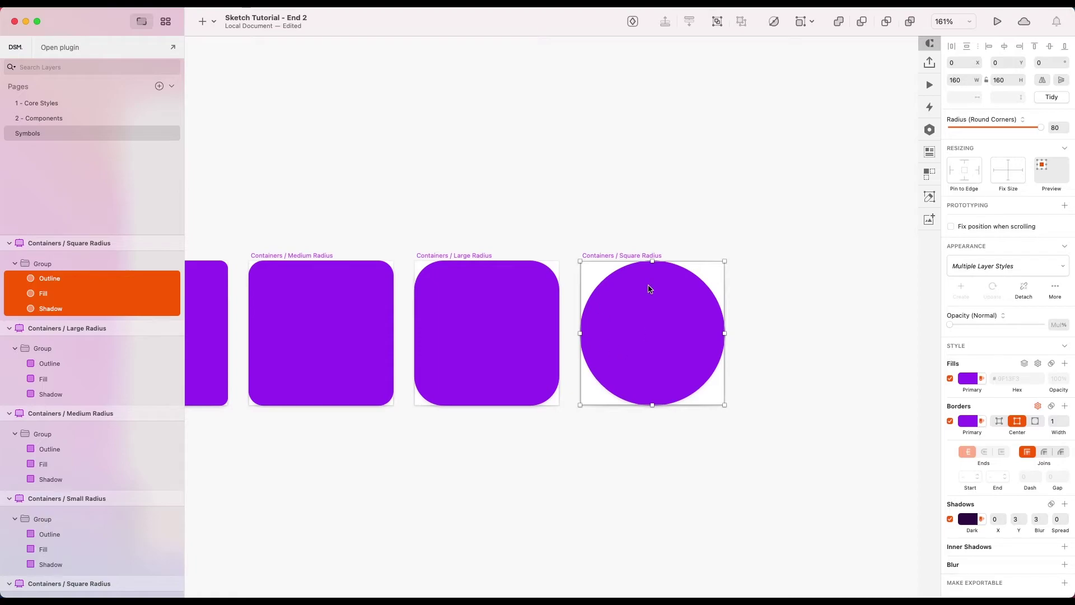
Rename the circular container symbol as "Containers / Round Radius".
double_click(82, 246)
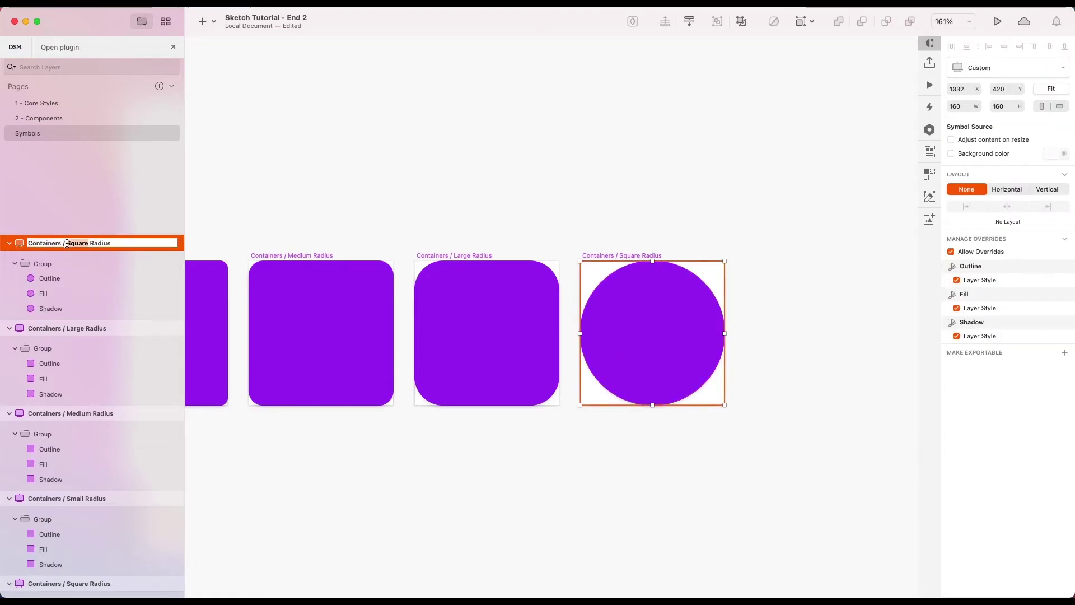
type("Round")
left_click(546, 474)
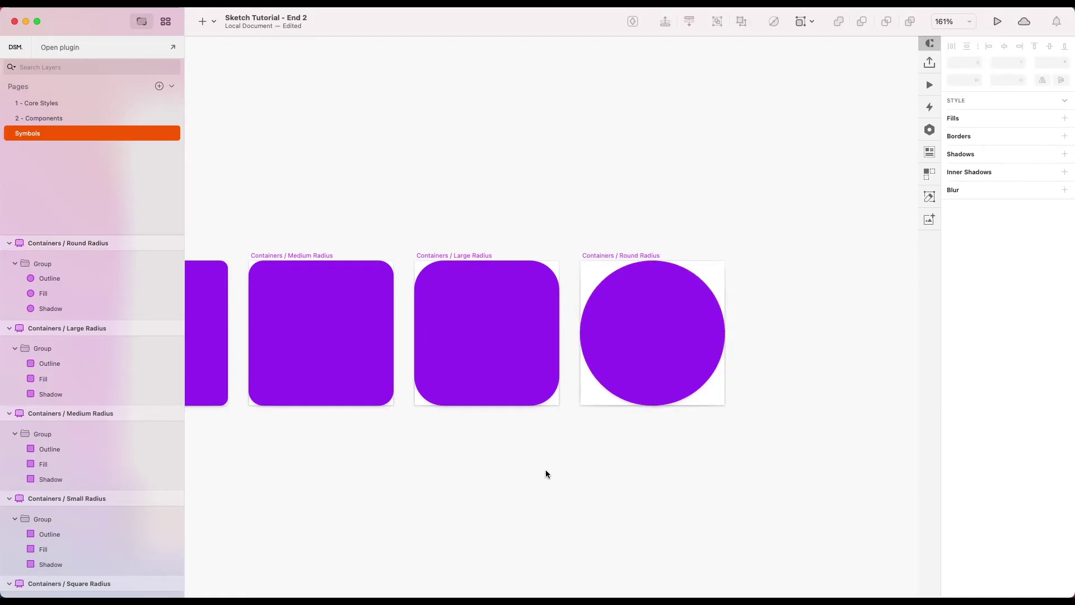
scroll(709, 417, "down", 3)
left_click(712, 350)
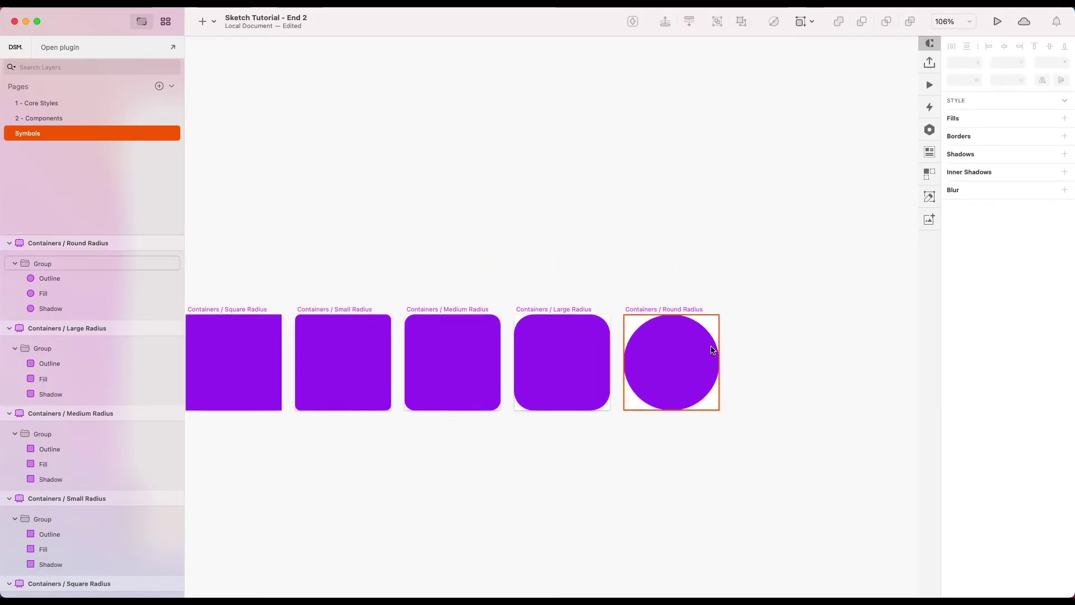
left_click(781, 335)
scroll(780, 334, "down", 5)
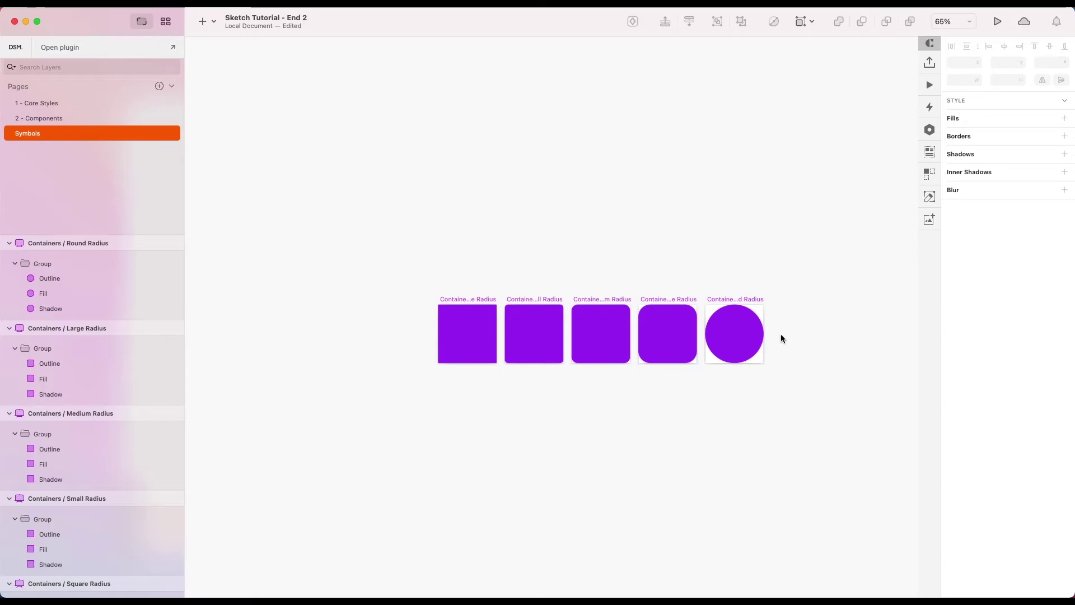
left_click(40, 119)
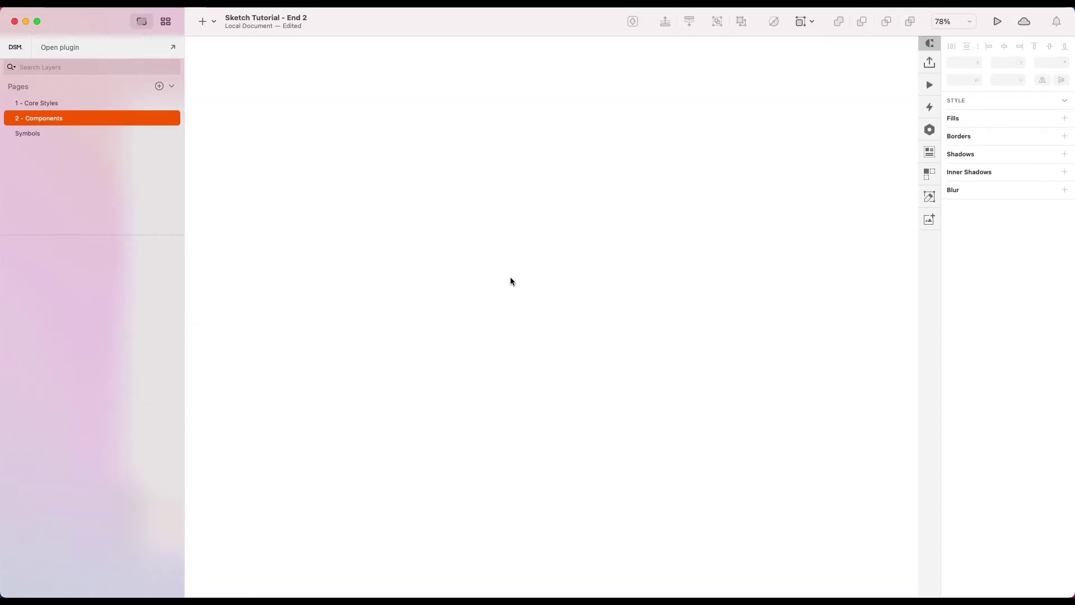
scroll(414, 233, "down", 2)
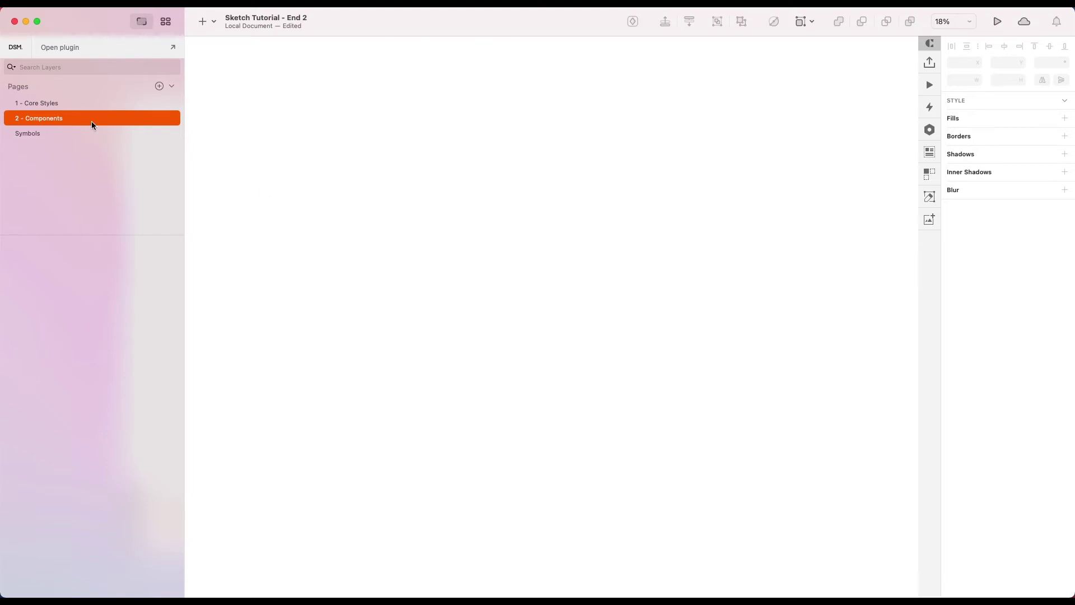
On the 1 - Core Styles page, insert the Containers / Small Radius symbol beside the square one in the Containers artboard.
left_click(93, 104)
scroll(572, 301, "right", 3)
scroll(572, 302, "down", 2)
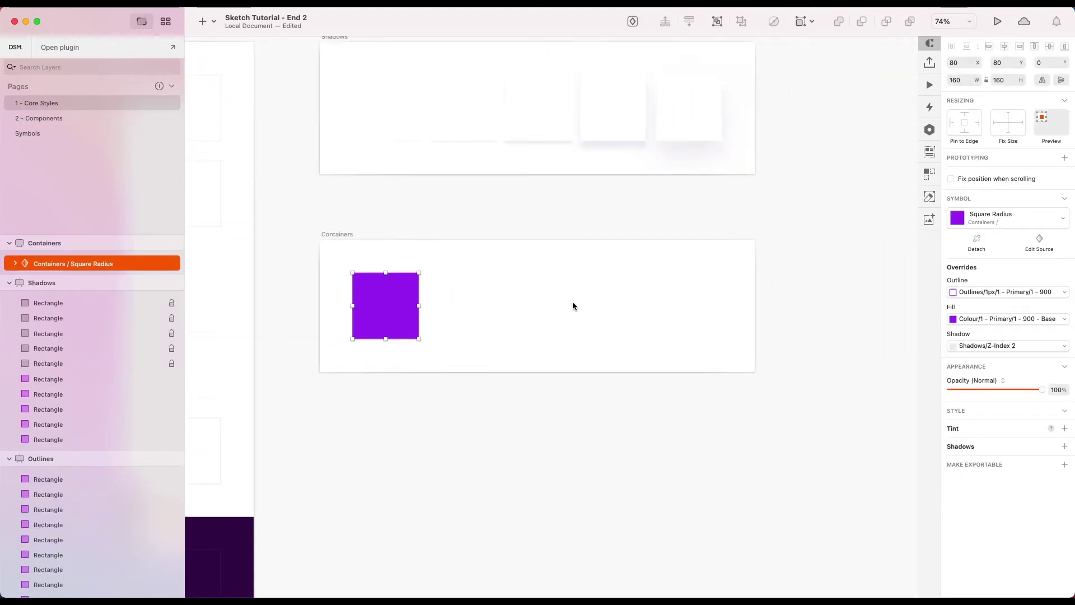
scroll(472, 281, "up", 2)
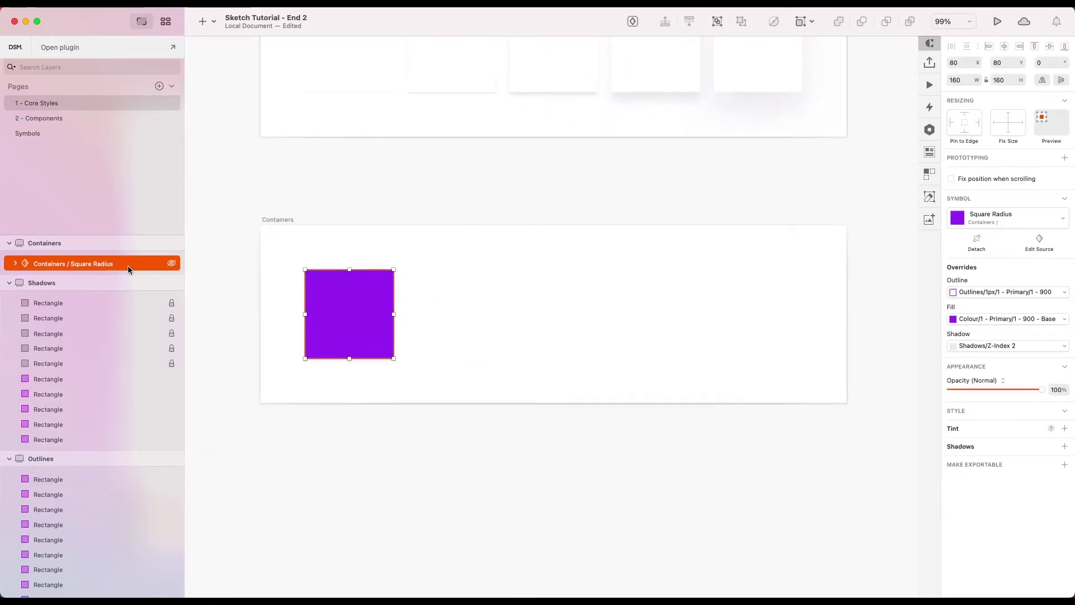
left_click(475, 308)
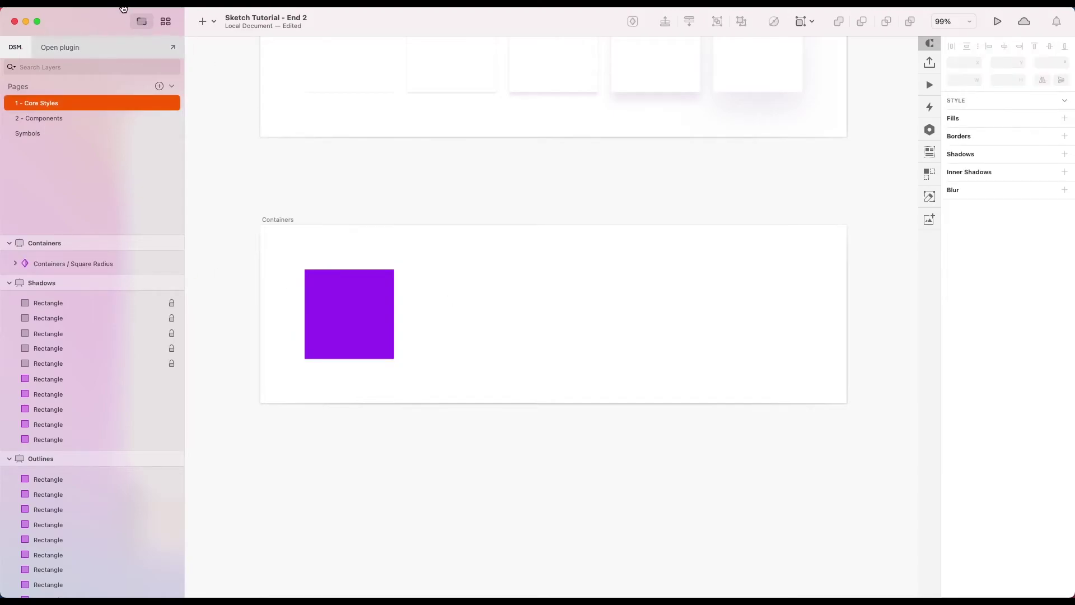
left_click(203, 21)
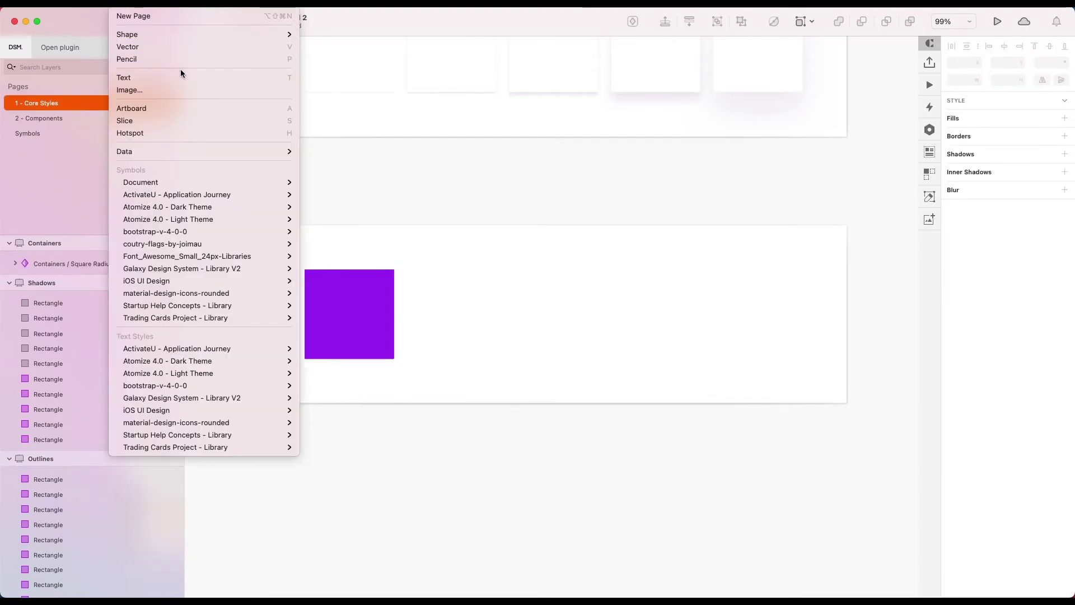
mouse_move(220, 179)
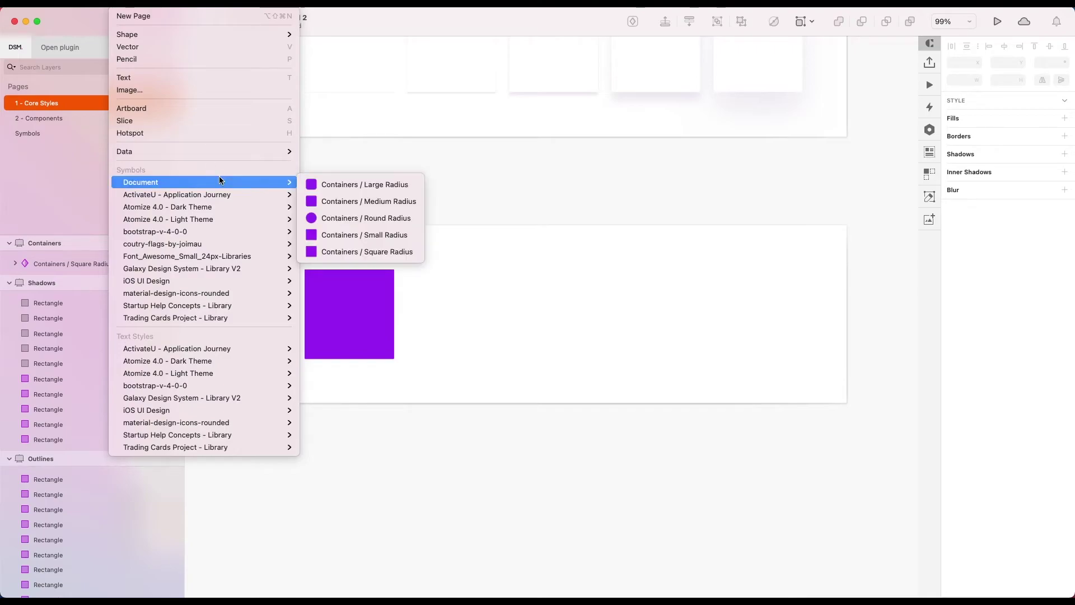
left_click(359, 236)
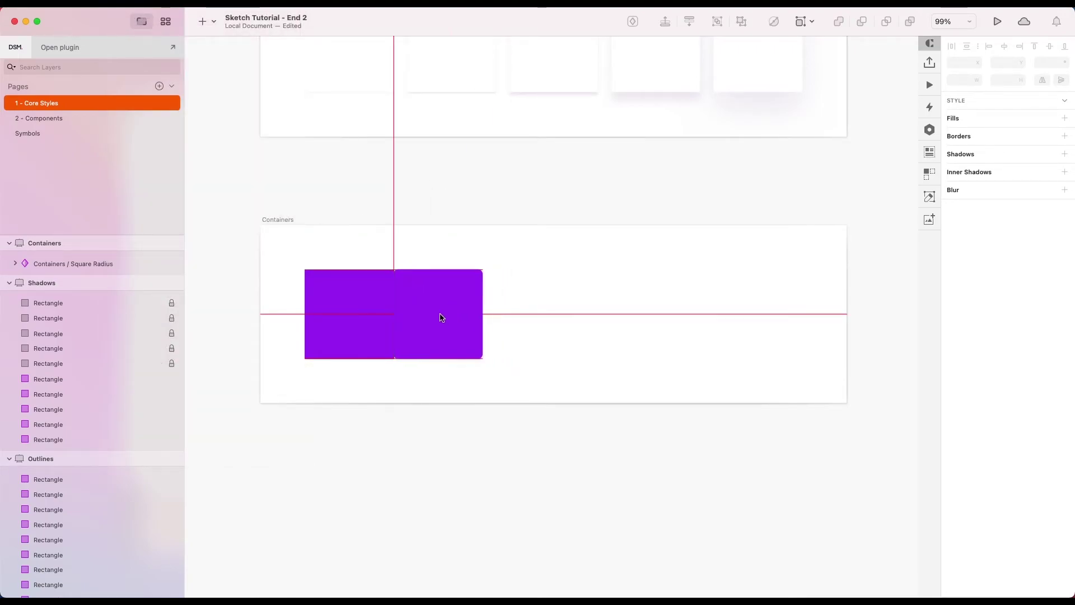
left_click(440, 314)
left_click_drag(432, 315, 446, 314)
key("Escape")
Insert the Containers / Medium Radius symbol beside the Small Radius instance at X 448, Y 80.
left_click(123, 4)
mouse_move(211, 182)
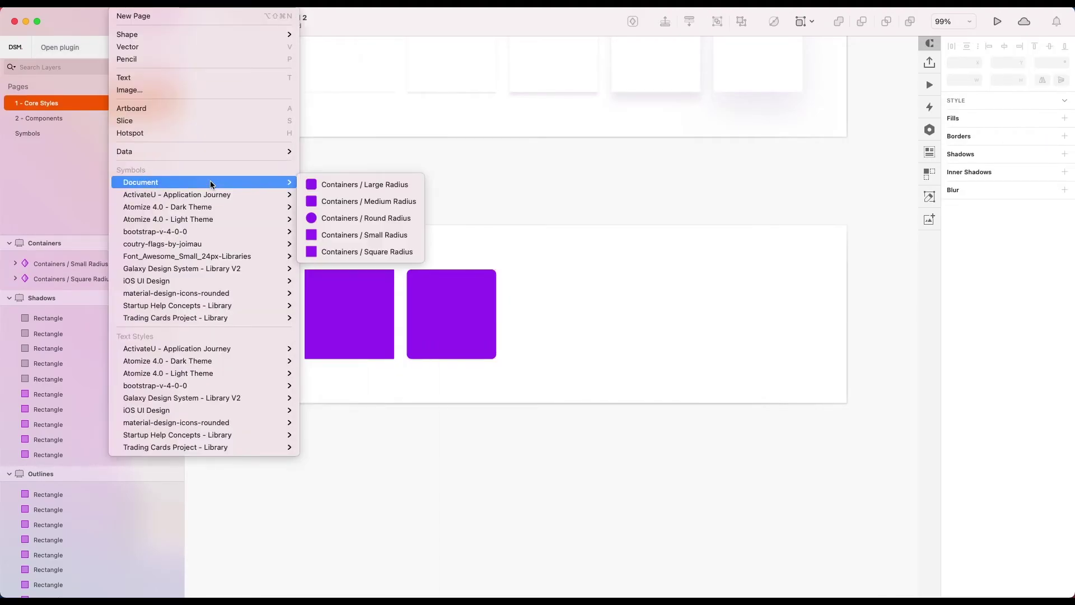
left_click(365, 201)
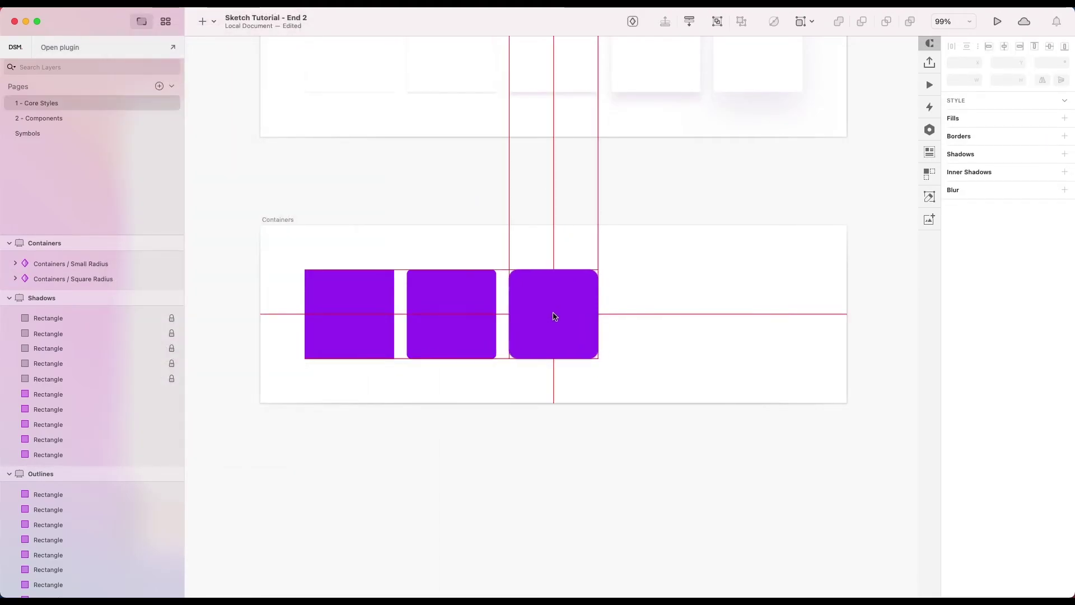
left_click(554, 316)
Insert the Containers / Large Radius symbol beside the Medium Radius instance at X 632, Y 80.
left_click(202, 22)
mouse_move(215, 179)
left_click(364, 201)
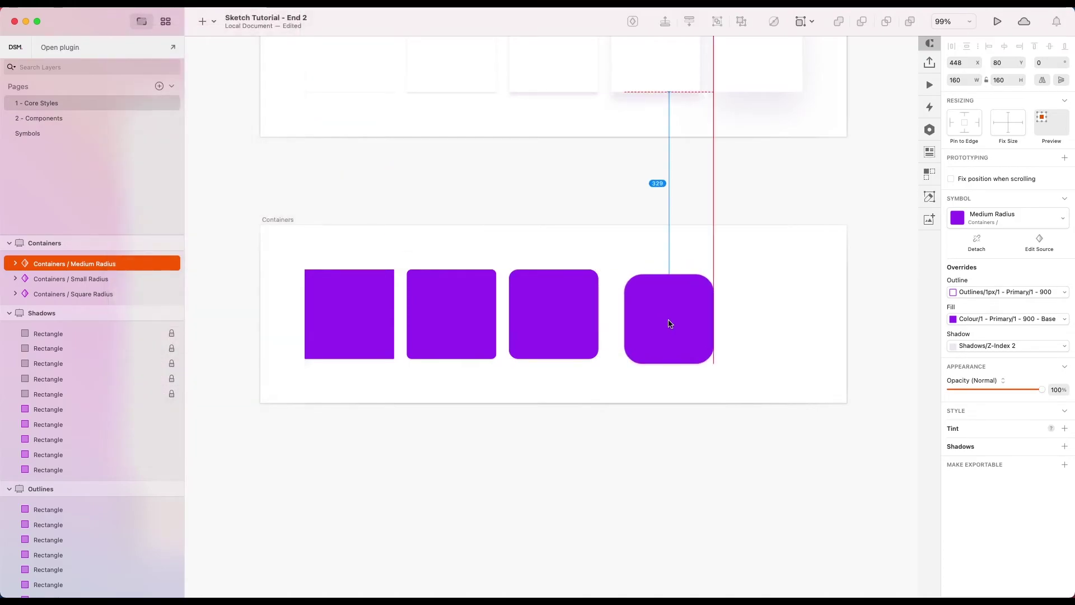
left_click(657, 315)
Insert the Containers / Round Radius symbol at the end of the row at X 816, Y 80.
left_click(203, 21)
mouse_move(221, 181)
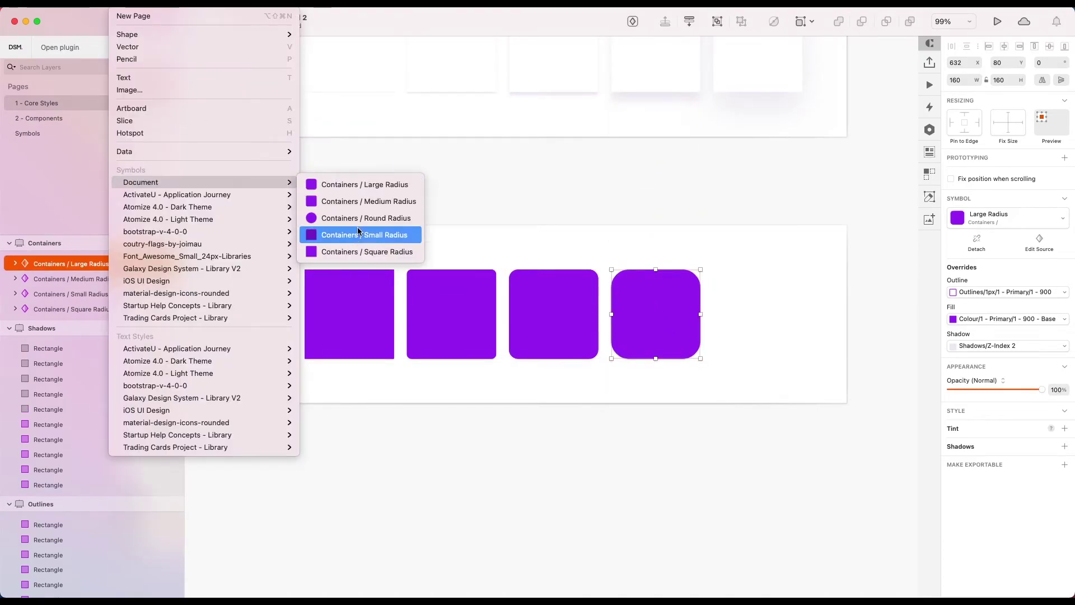
left_click(365, 218)
left_click(758, 314)
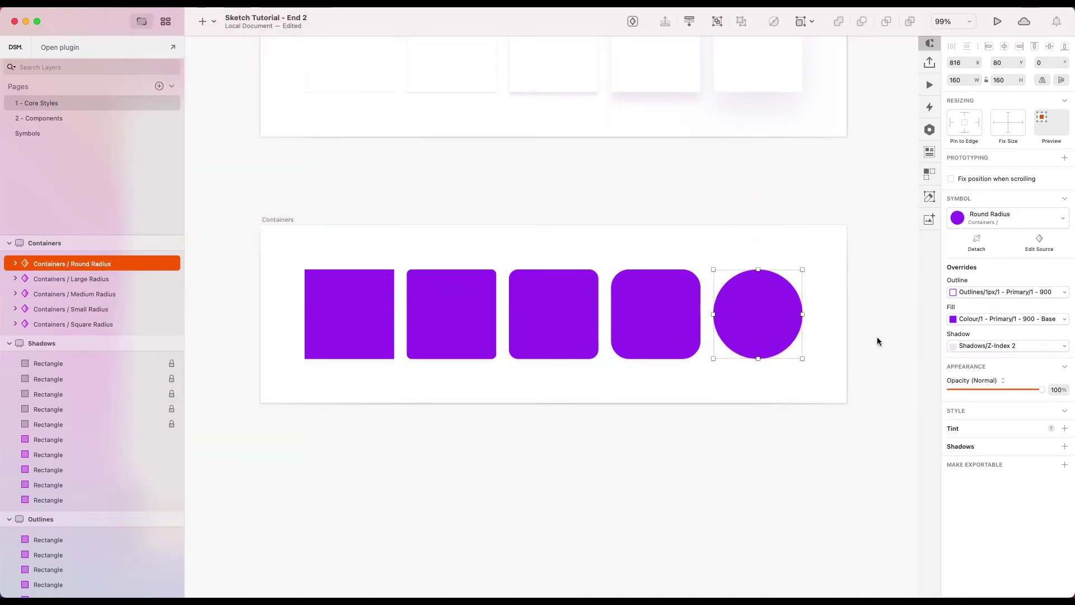
Look over the row of five container instances together with the Shadows artboard above it.
left_click(877, 337)
scroll(876, 337, "down", 6)
scroll(877, 337, "right", 3)
scroll(707, 284, "up", 4)
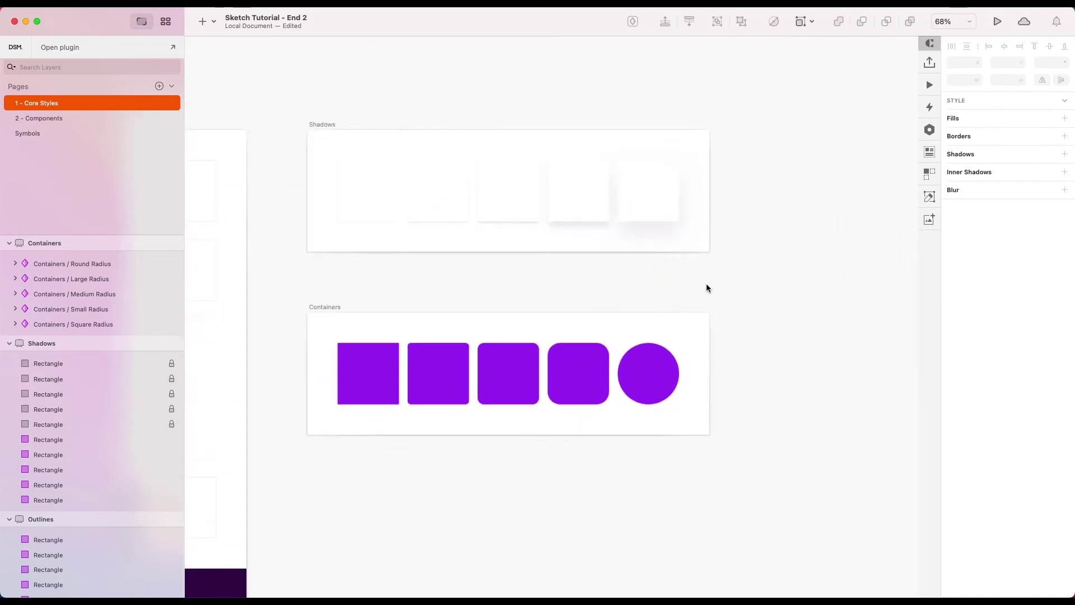
scroll(706, 288, "down", 2)
scroll(707, 288, "left", 1)
scroll(623, 258, "down", 2)
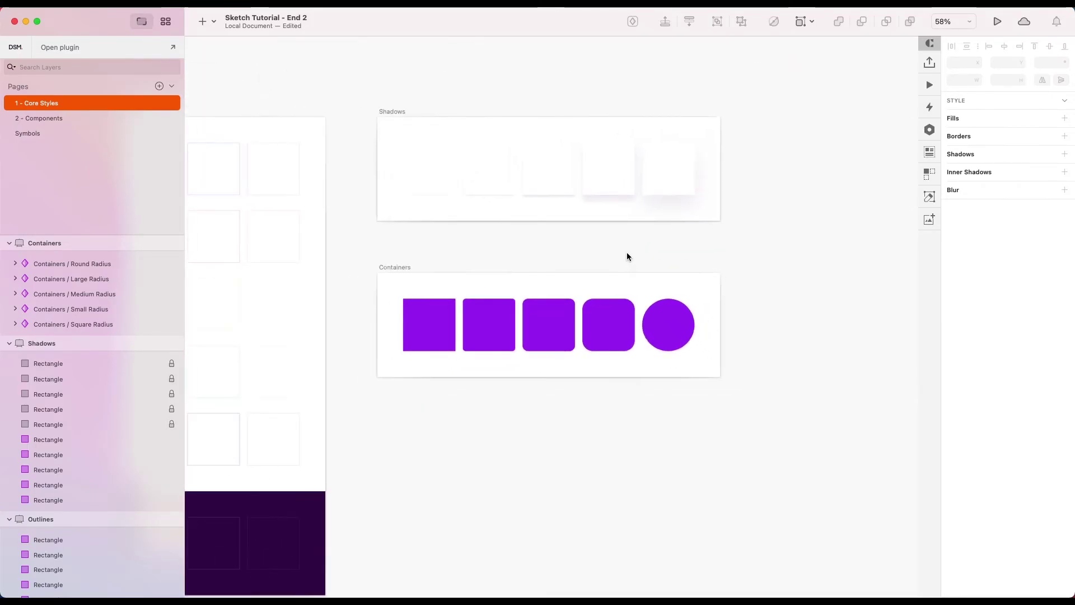
scroll(629, 252, "up", 2)
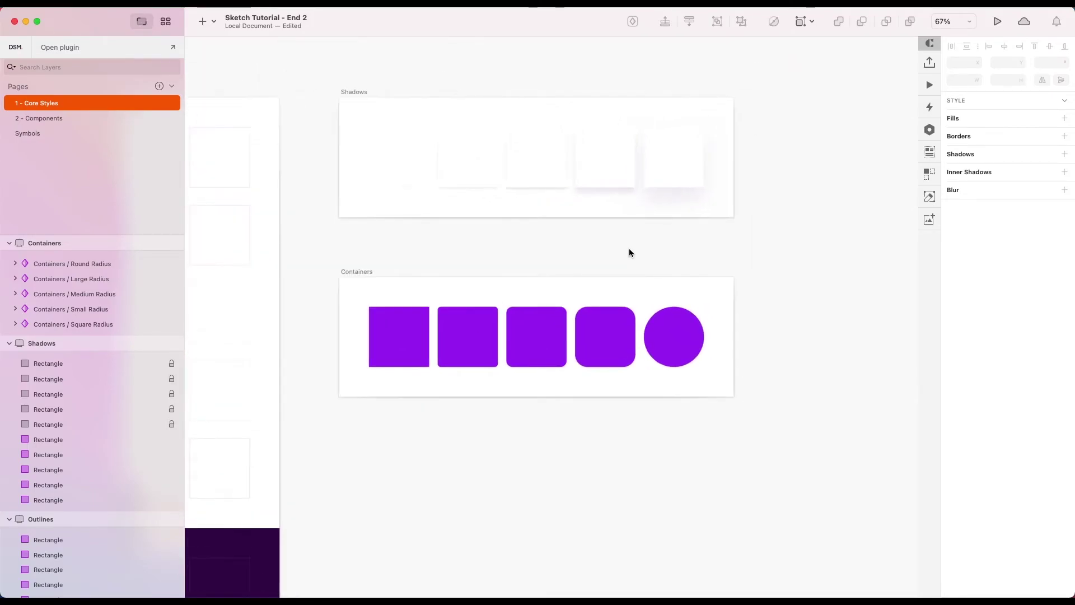
Examine the document styles offered for the Round Radius instance's Fill override without changing it.
left_click(672, 308)
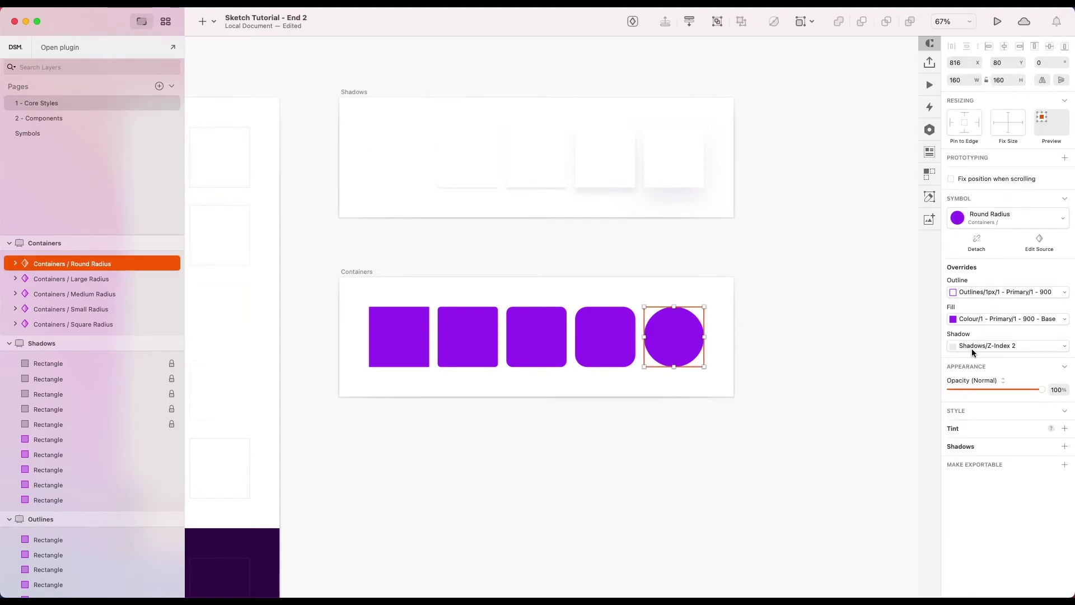
left_click(968, 321)
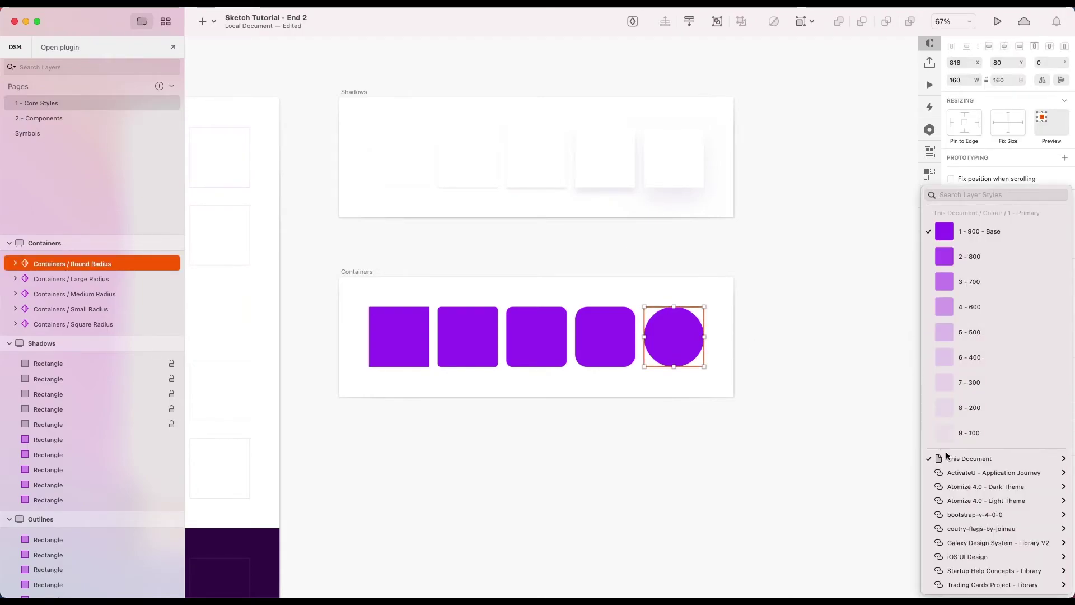
mouse_move(936, 465)
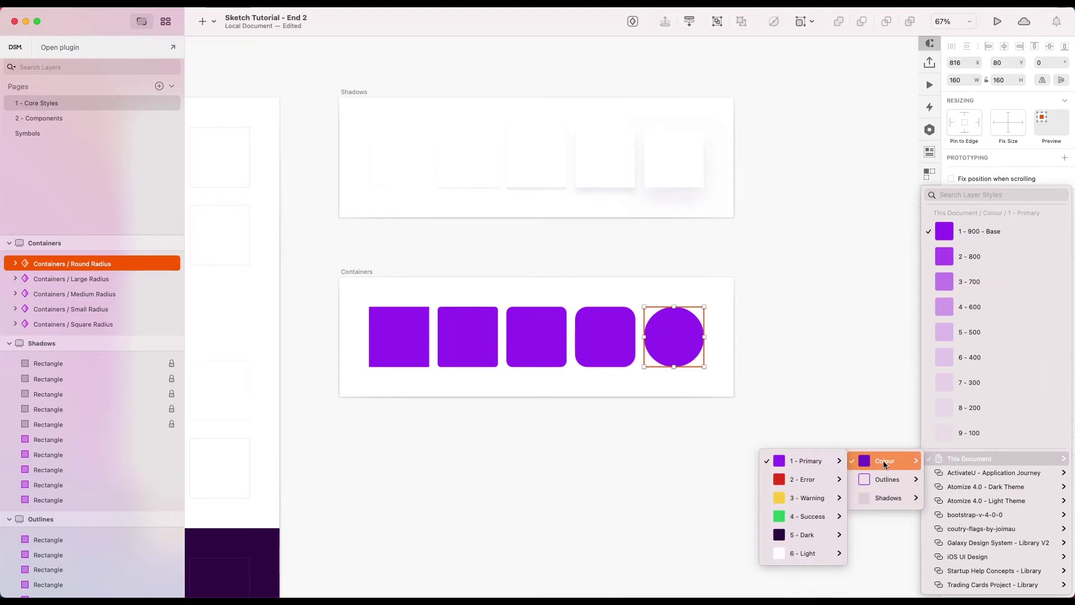
left_click(856, 395)
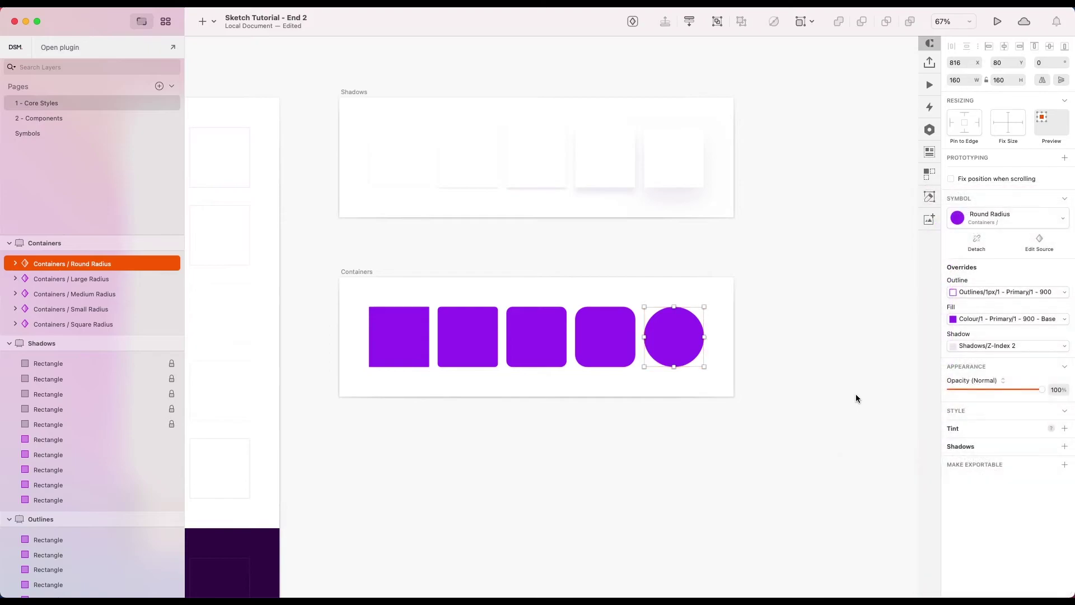
scroll(871, 386, "right", 2)
left_click(967, 319)
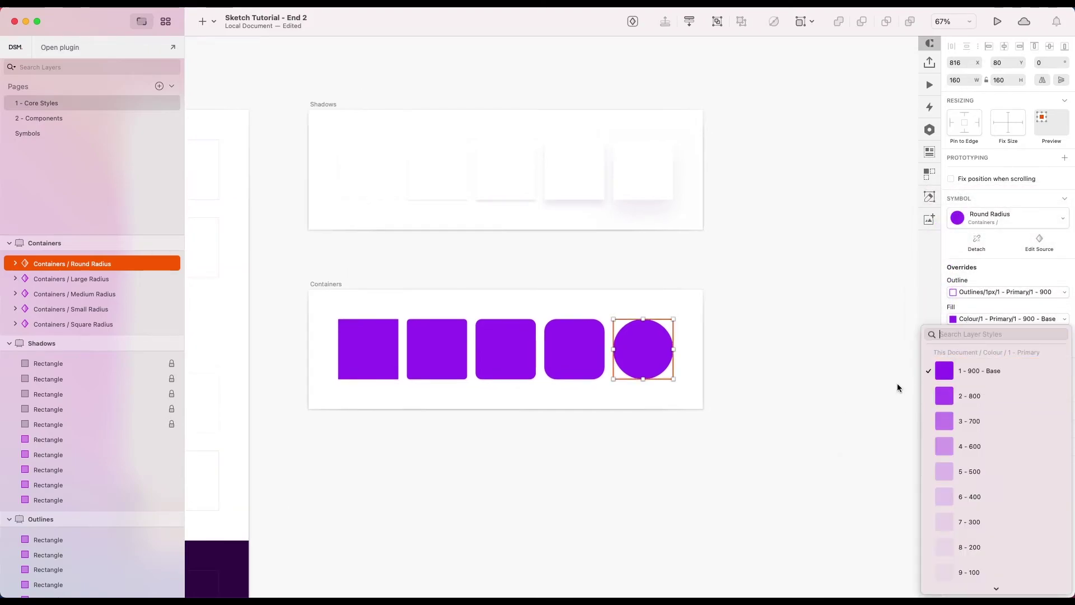
left_click(841, 357)
scroll(841, 357, "down", 5)
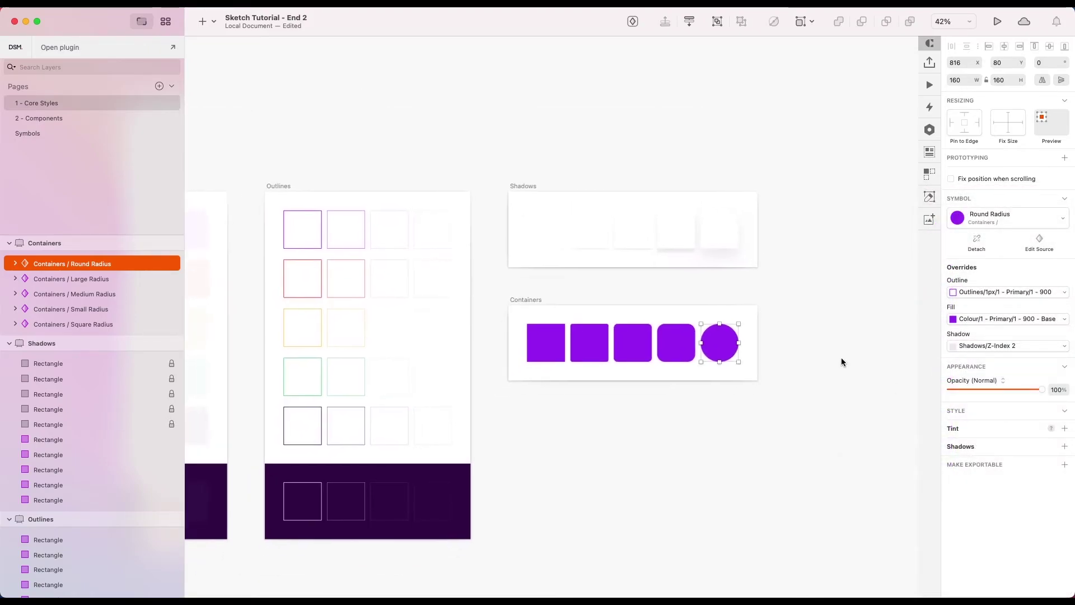
Move the Containers artboard down and place a duplicate of the Shadows artboard between it and the original.
left_click(841, 357)
scroll(841, 357, "right", 3)
scroll(745, 240, "up", 3)
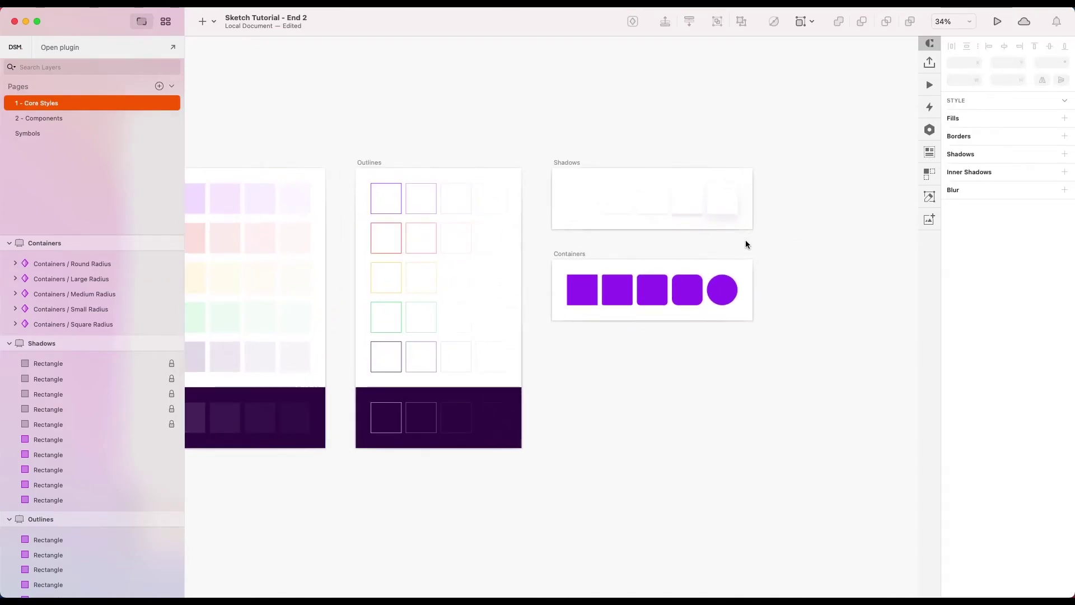
scroll(589, 253, "down", 3)
left_click_drag(571, 251, 573, 305)
left_click_drag(574, 199, 573, 250)
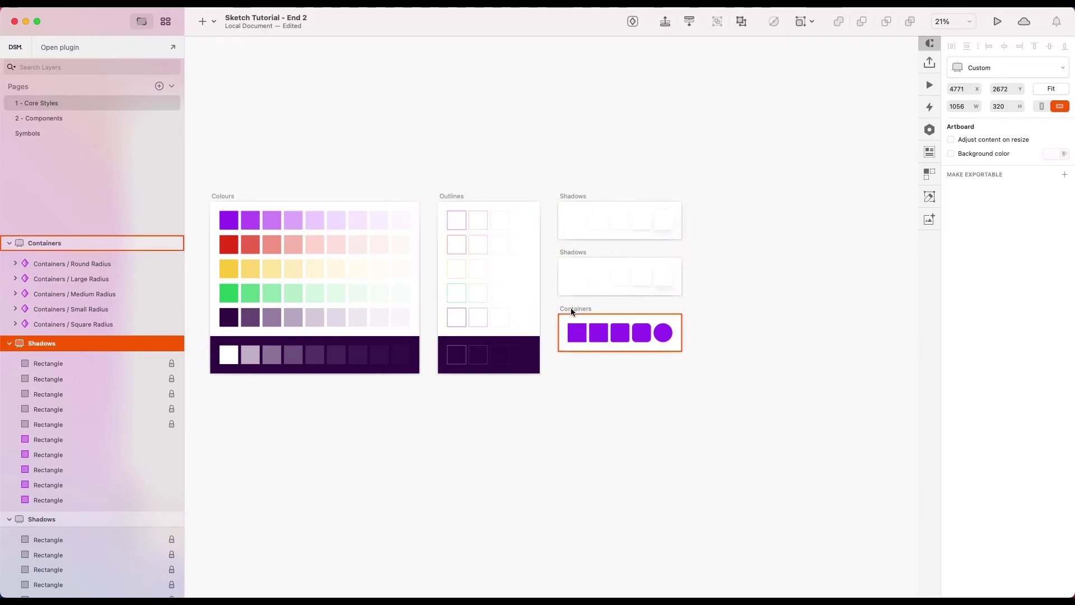
left_click(576, 308)
Rename the duplicated Shadows artboard as Image Layers.
scroll(626, 263, "up", 5)
left_click(468, 248)
double_click(56, 343)
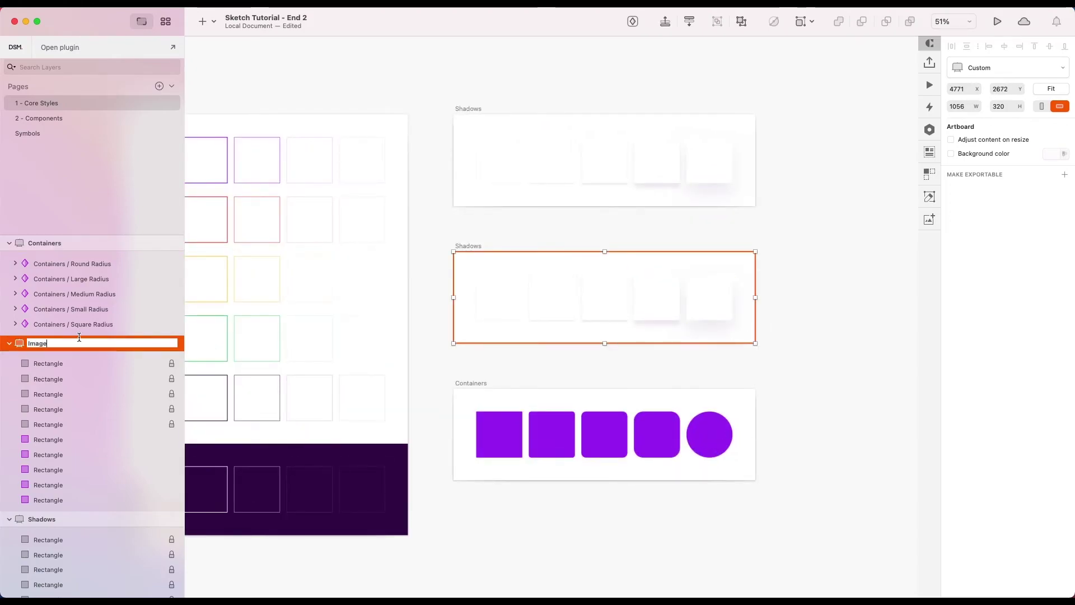
key("Return")
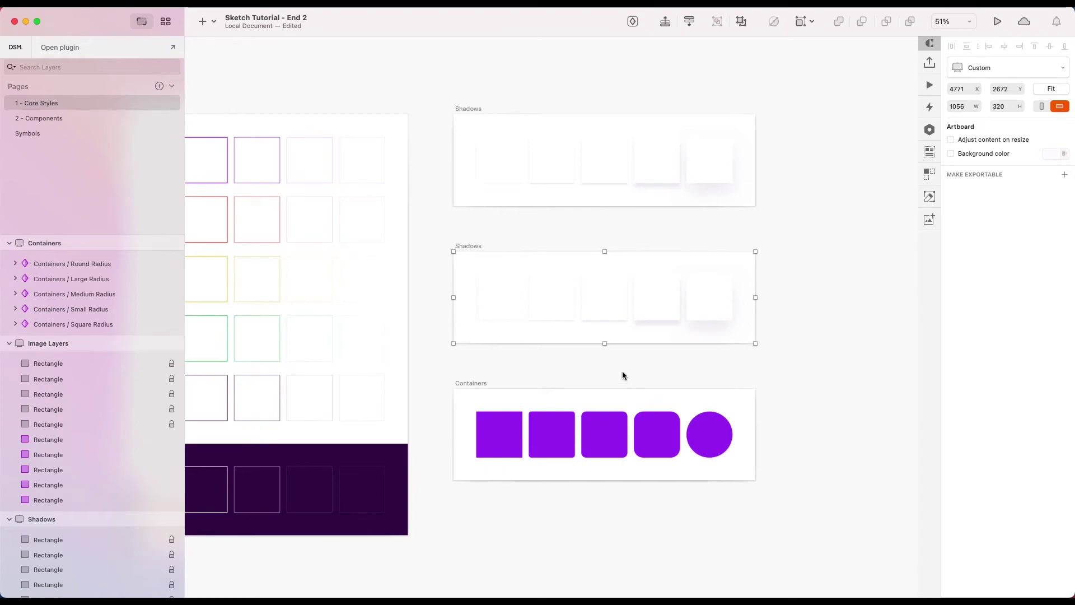
Delete all rectangles on the Image Layers artboard except the first Z-Index 1 square at X 80, Y 80.
left_click(621, 371)
scroll(739, 301, "up", 3)
left_click(715, 304)
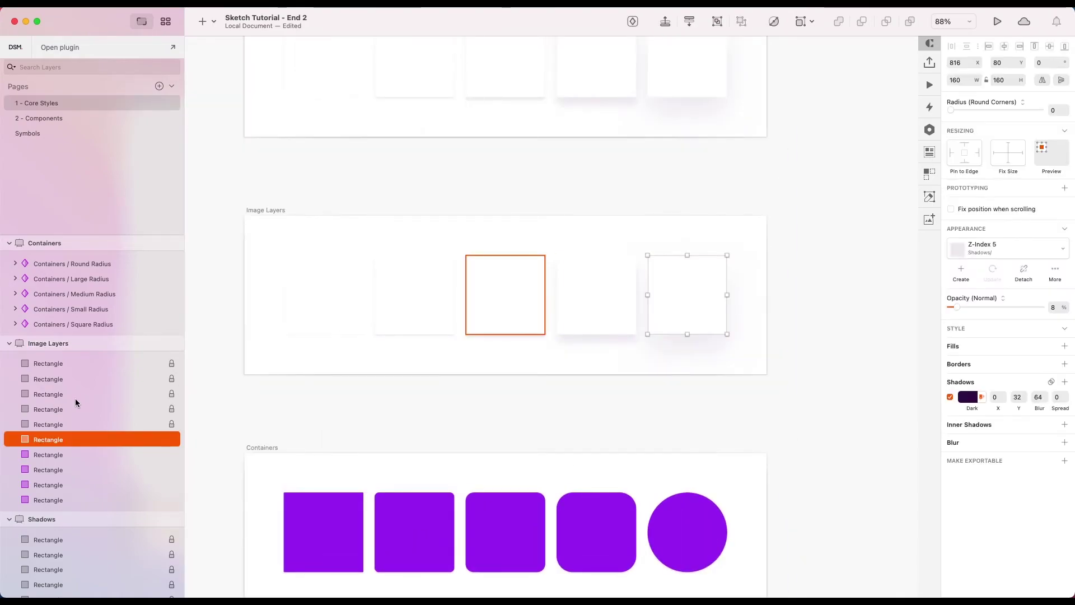
left_click(67, 363, "shift")
key("BackSpace")
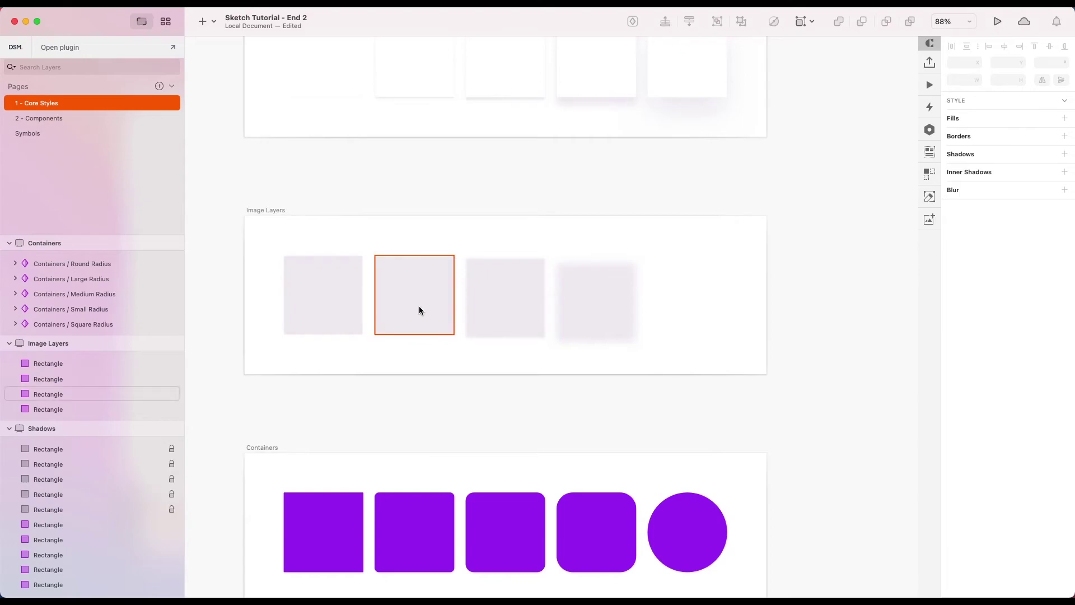
left_click(419, 306)
left_click(481, 297, "shift")
left_click(578, 299, "shift")
key("BackSpace")
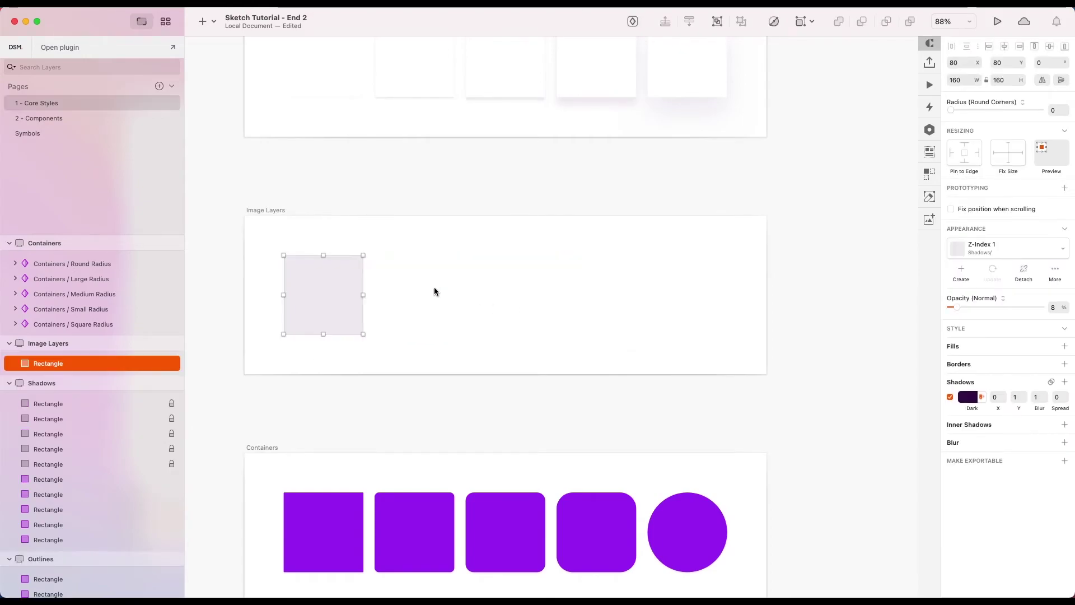
Remove the shadow from the remaining Image Layers rectangle and detach it from the Z-Index 1 style.
left_click(949, 397)
left_click(950, 397)
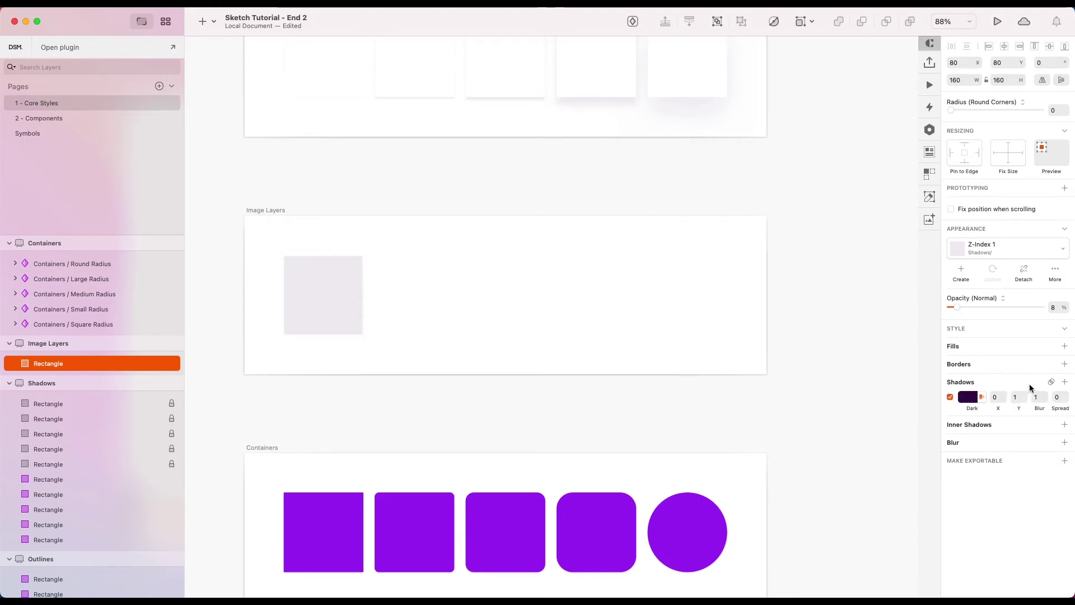
left_click(951, 396)
left_click(1038, 383)
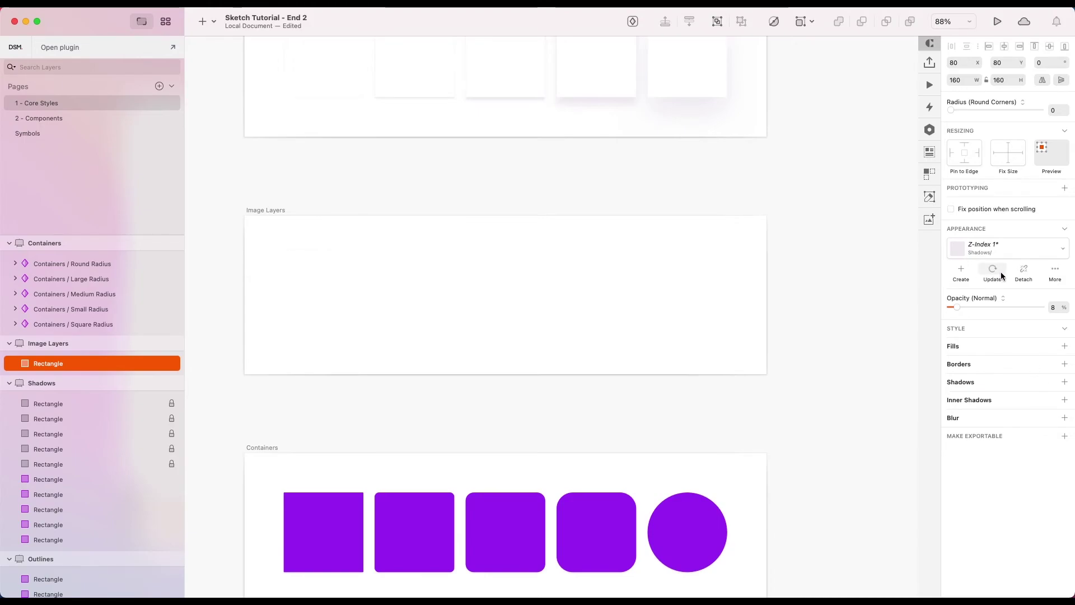
left_click(1023, 271)
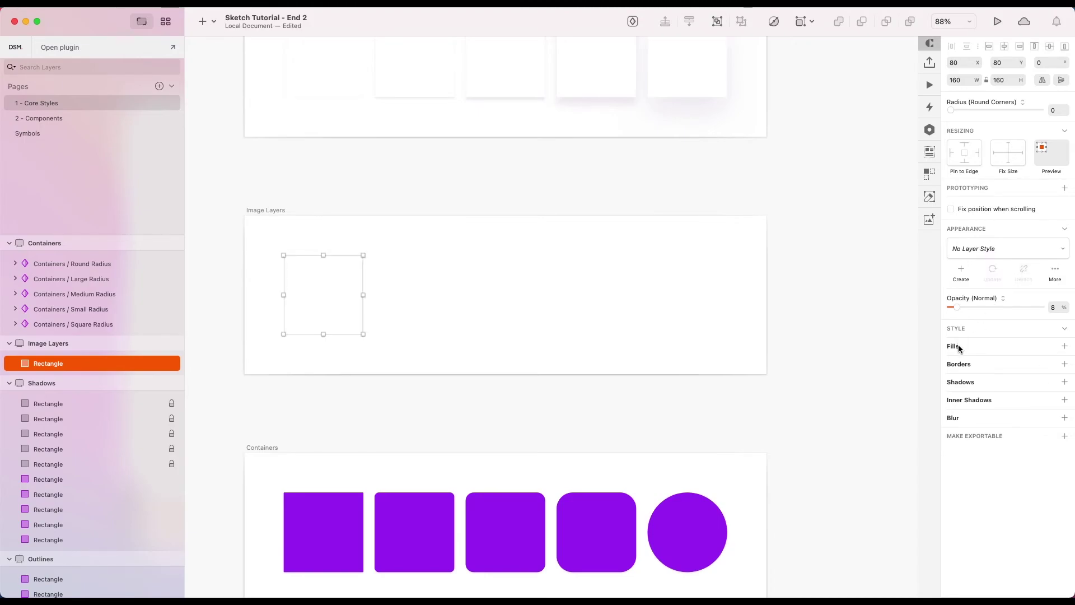
Give the Image Layers rectangle an image fill using Tiles from Sketch Data and set its opacity to 100%.
left_click(1064, 346)
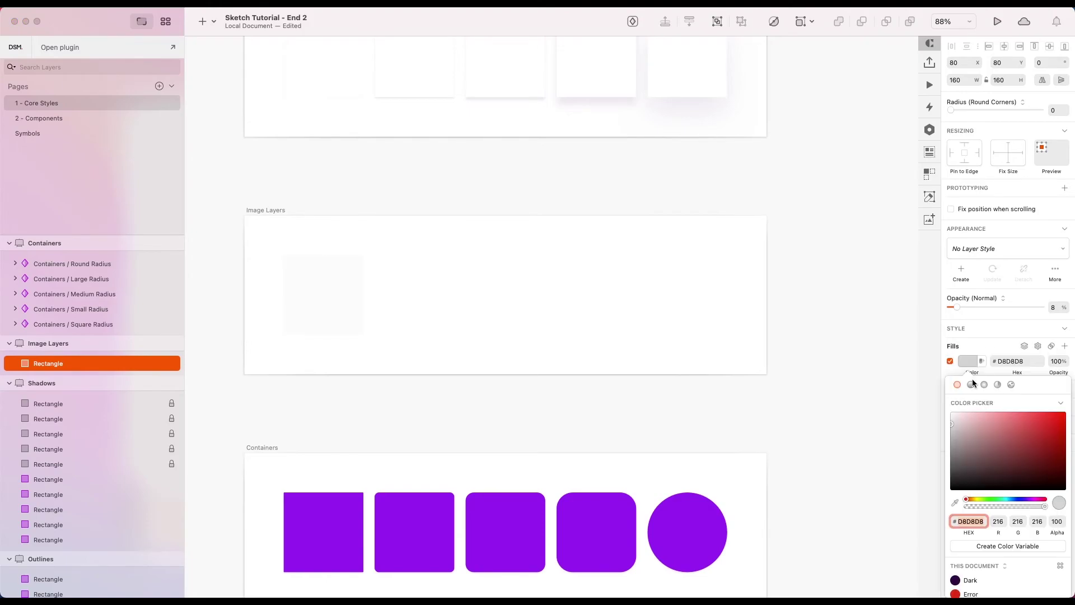
left_click(1012, 385)
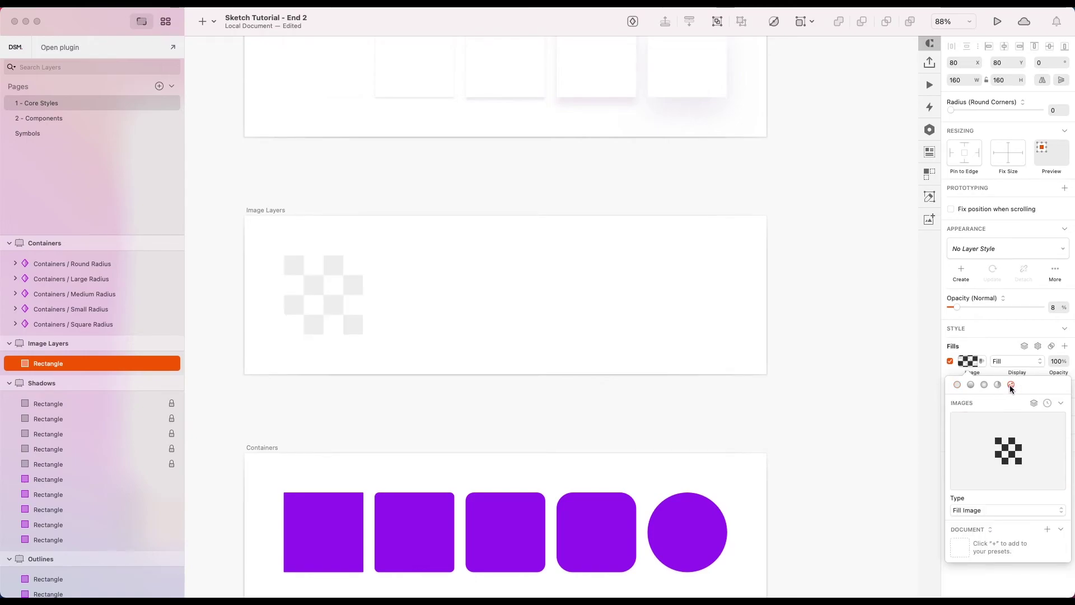
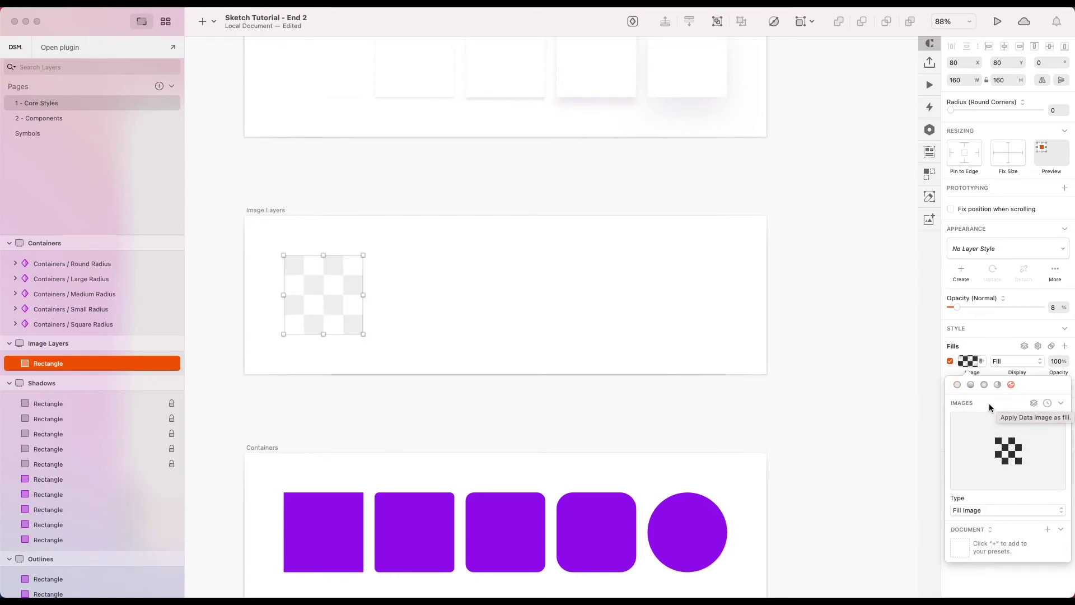
left_click(1034, 403)
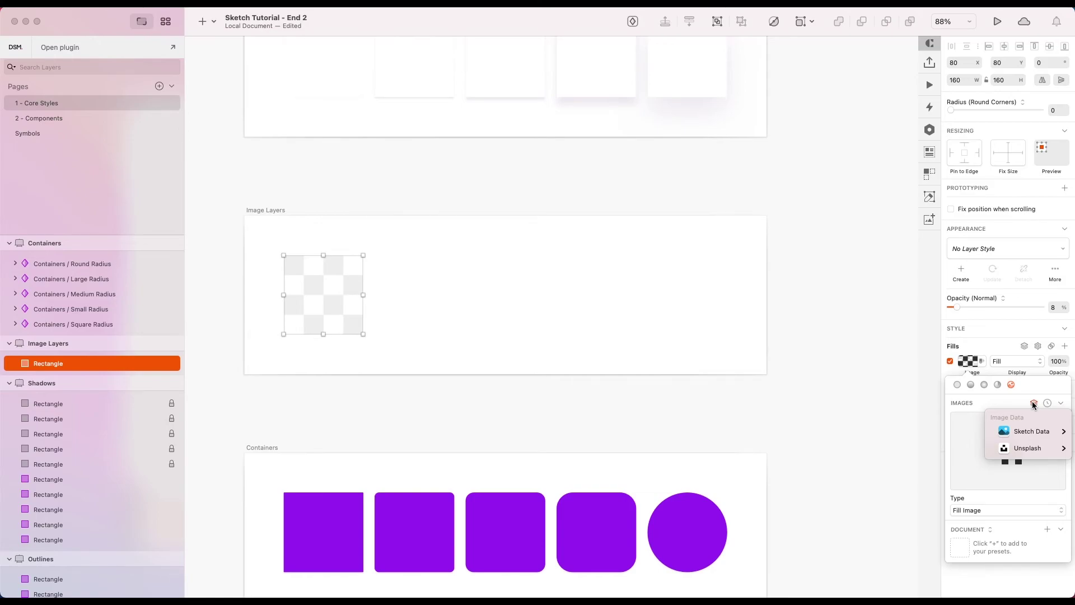
mouse_move(1026, 430)
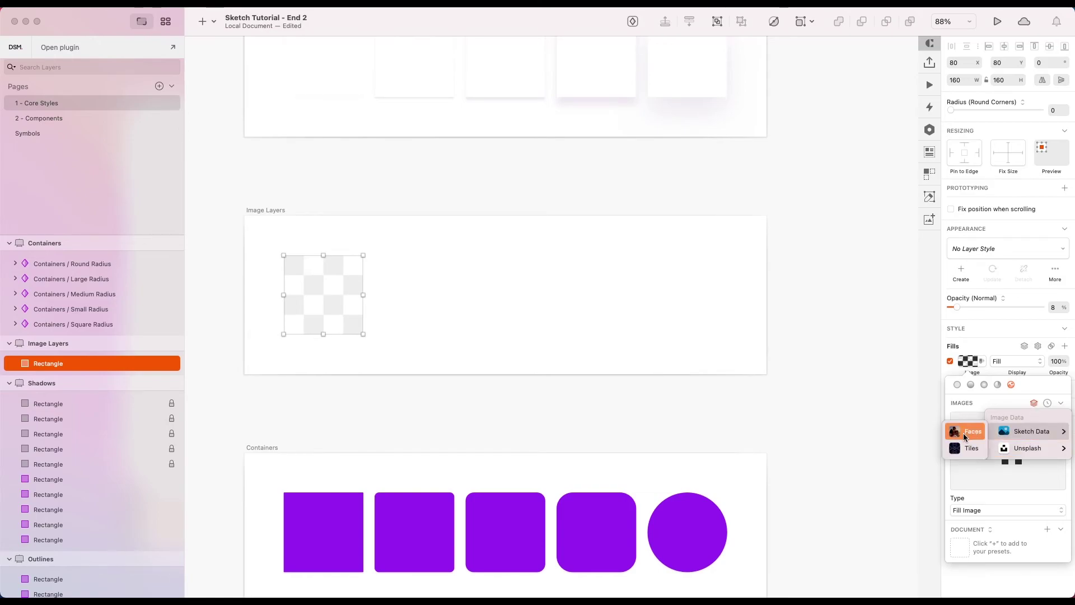
left_click(962, 448)
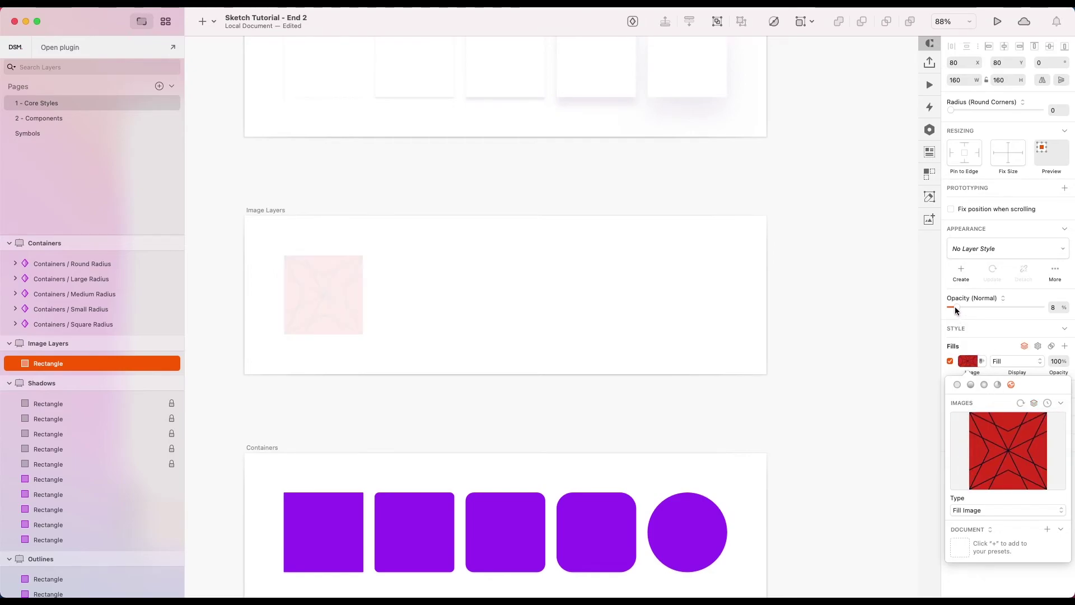
left_click_drag(955, 307, 1045, 308)
left_click(823, 317)
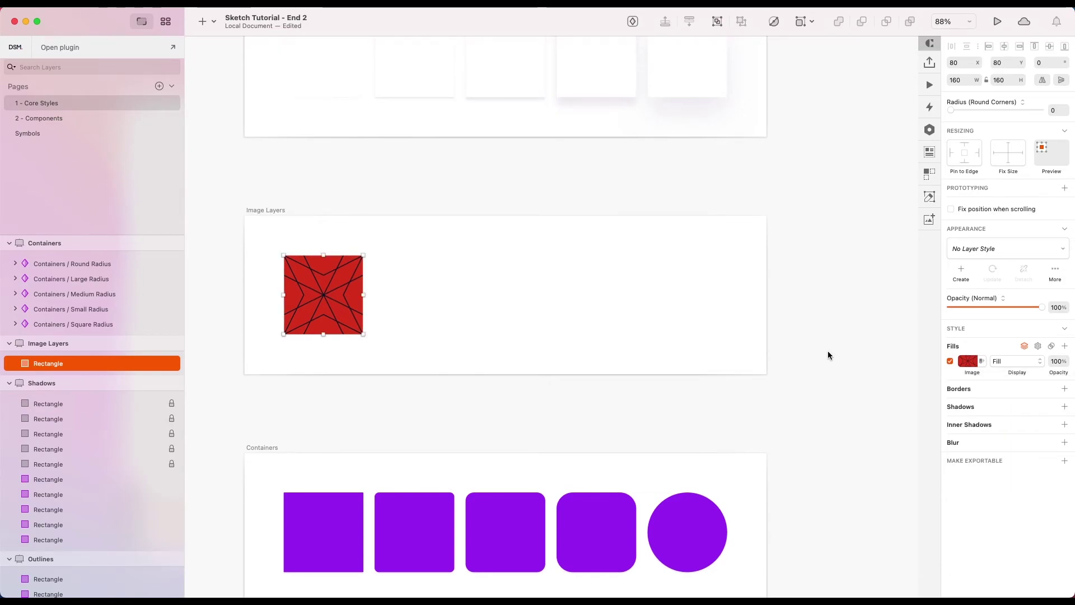
Create a layer style named Fills/Image from the image-filled rectangle.
left_click(962, 269)
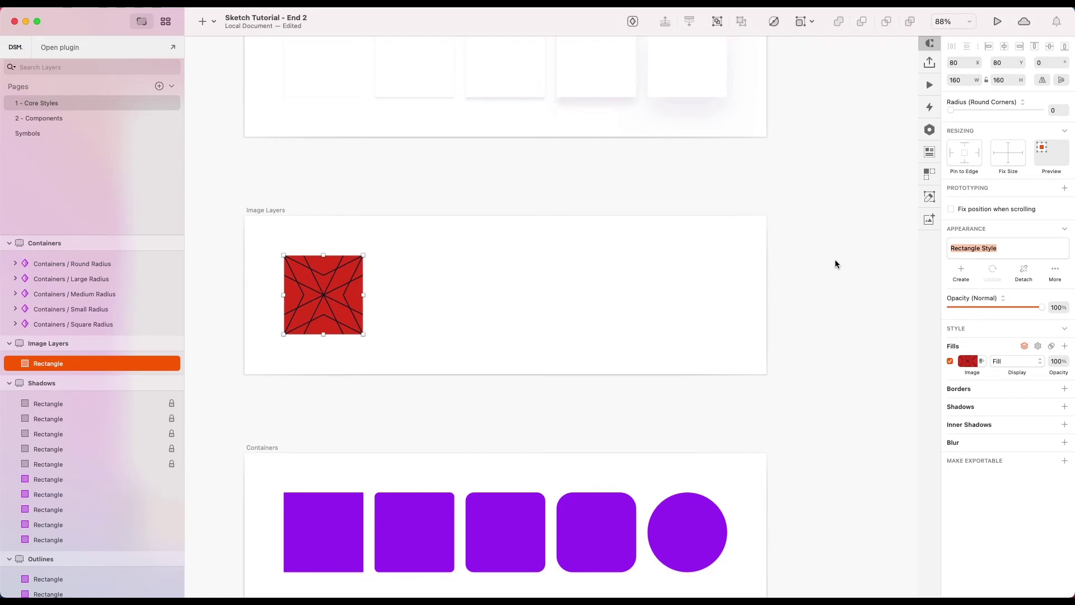
type("F")
key("Return")
left_click(808, 295)
Insert a Containers / Medium Radius symbol on the empty canvas below the Containers artboard at X 5364, Y 3712.
scroll(808, 295, "down", 5)
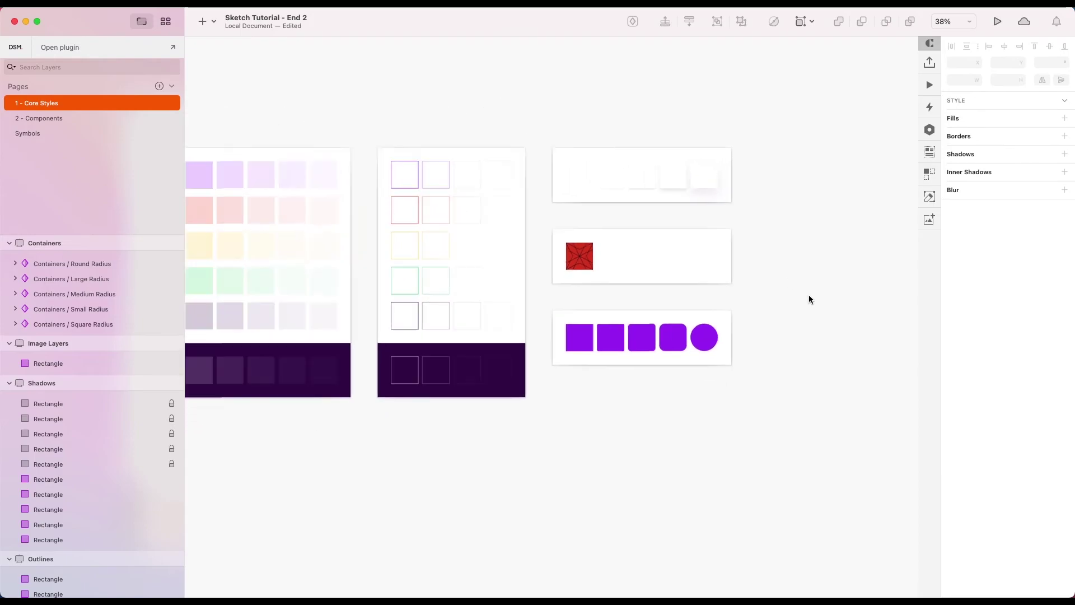
scroll(808, 295, "down", 3)
scroll(809, 296, "right", 3)
scroll(671, 309, "up", 5)
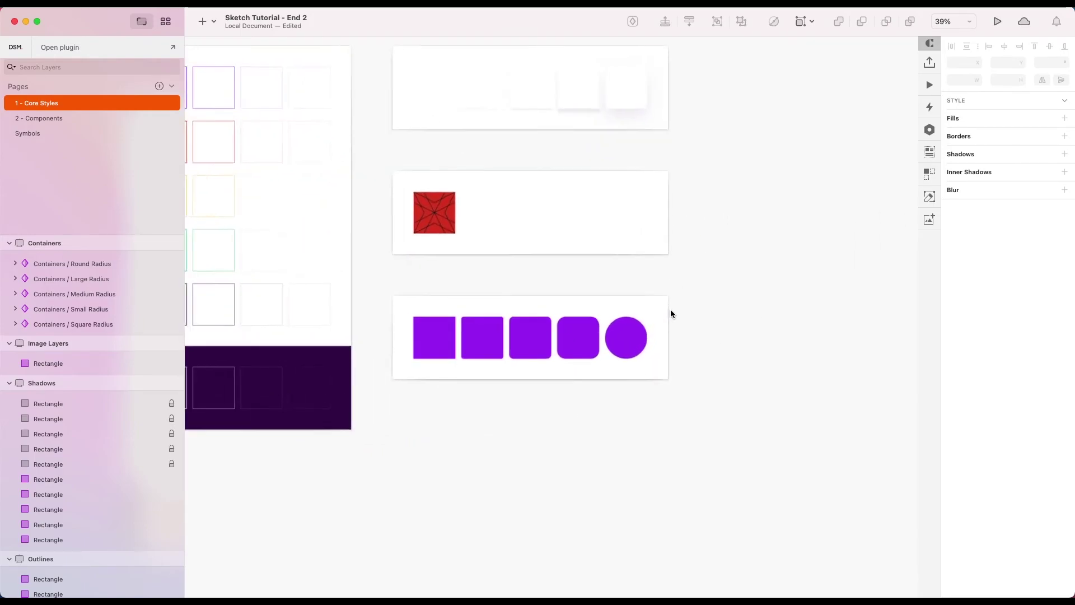
scroll(670, 309, "down", 2)
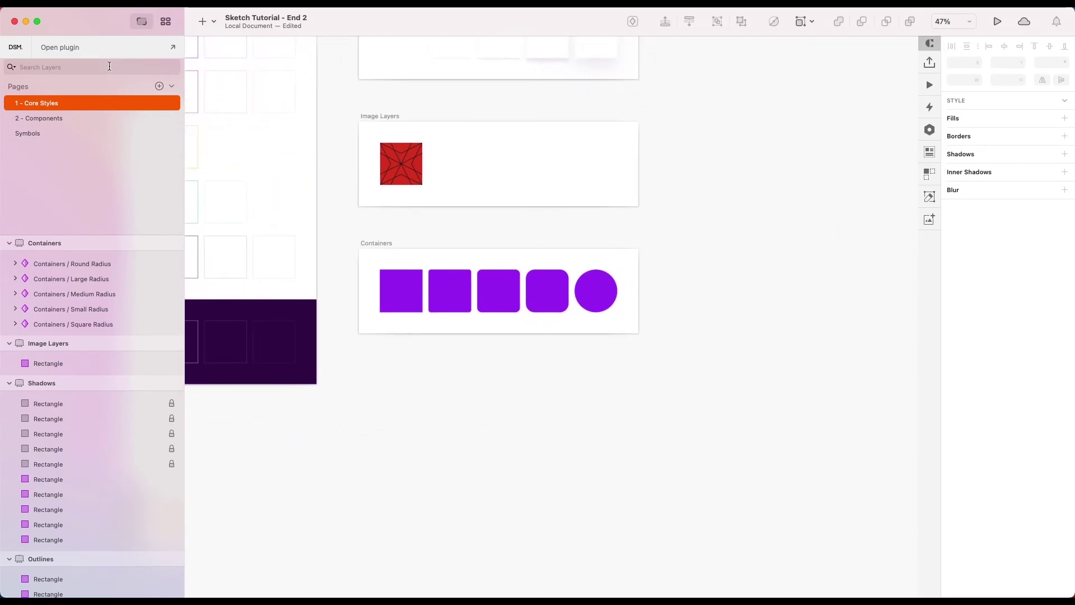
left_click(202, 21)
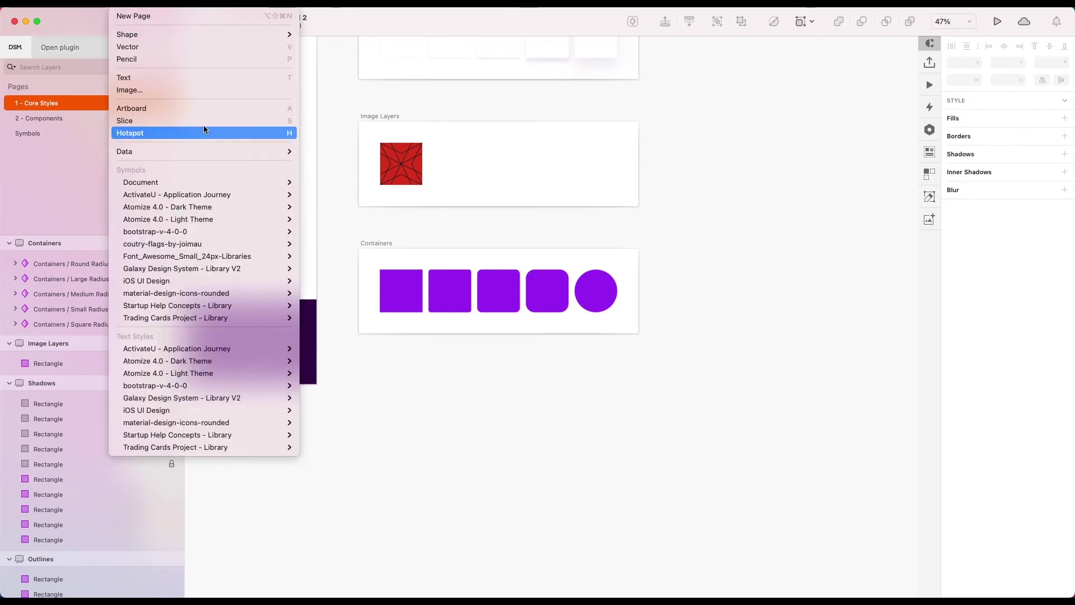
mouse_move(280, 183)
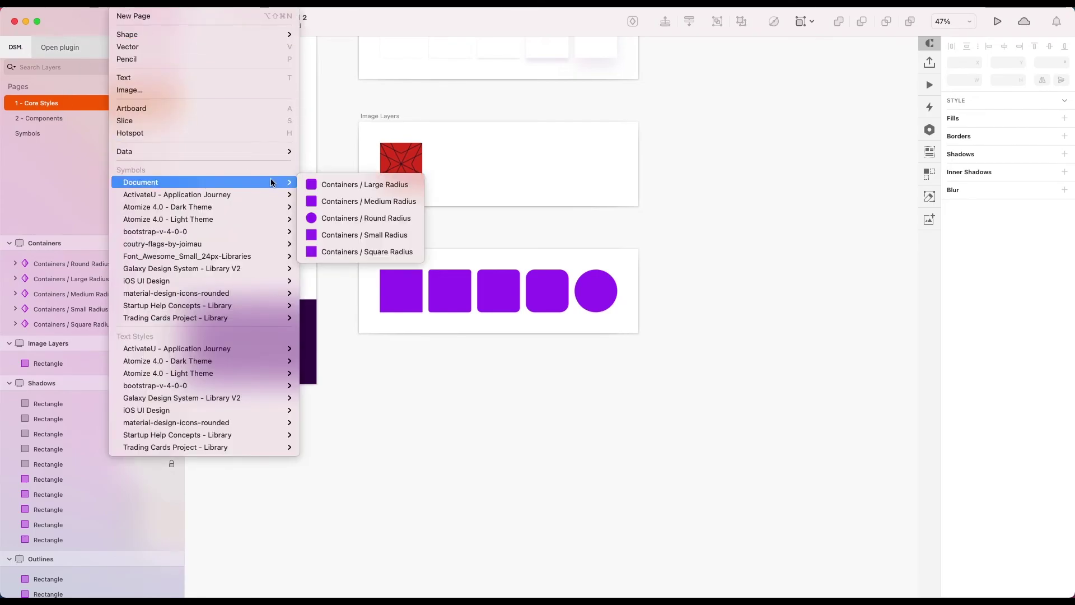
left_click(361, 201)
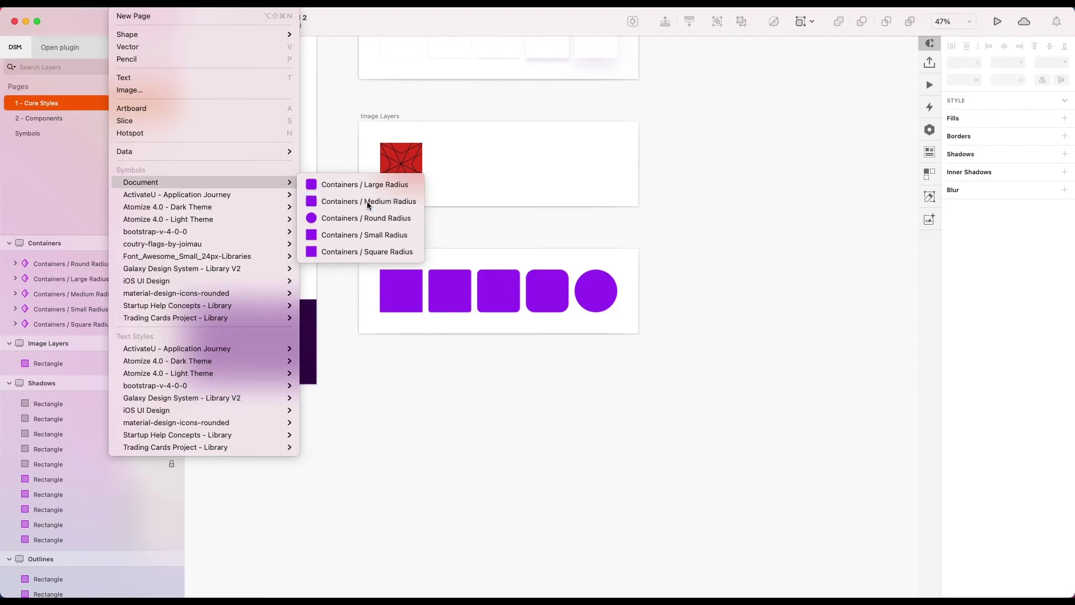
left_click(551, 401)
key("super+2")
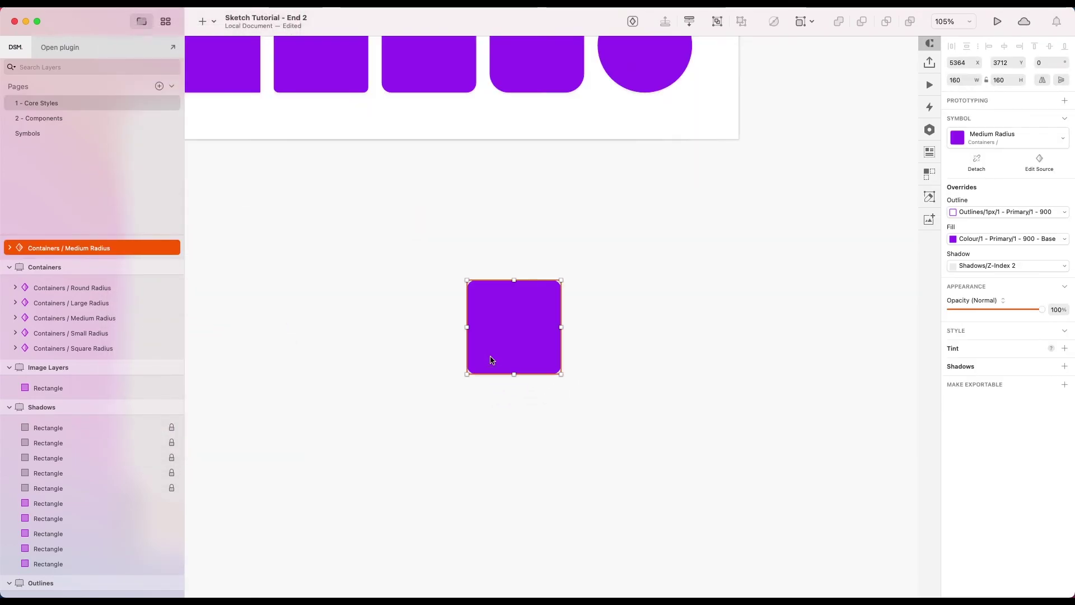
Set the Fill override of the Containers / Medium Radius instance below the artboard to the Fills/Image layer style.
double_click(536, 314)
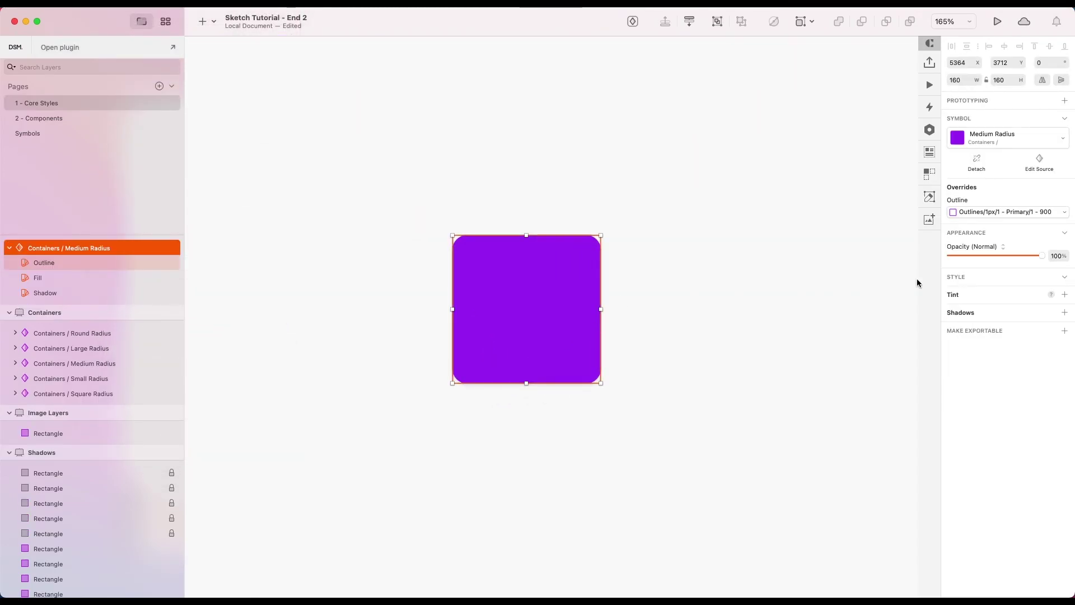
left_click(637, 291)
left_click(583, 302)
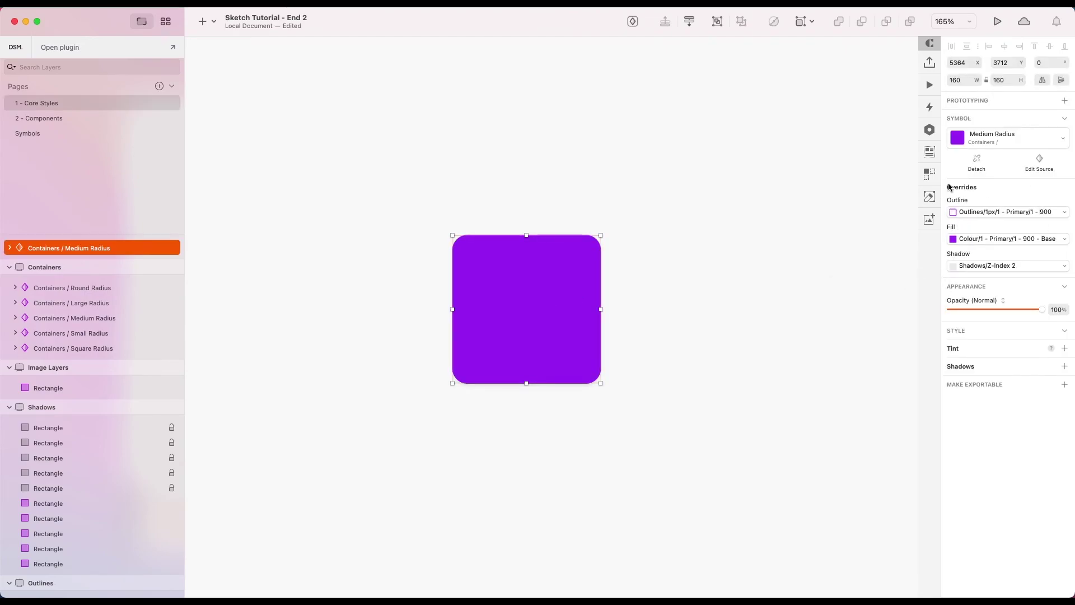
left_click(970, 240)
mouse_move(964, 517)
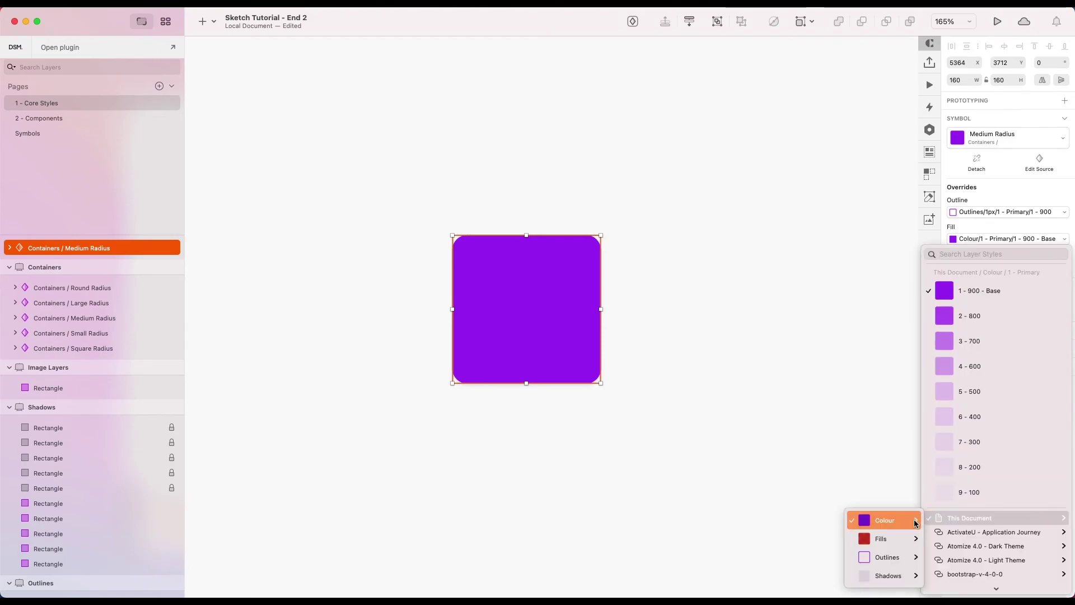
mouse_move(903, 523)
mouse_move(888, 541)
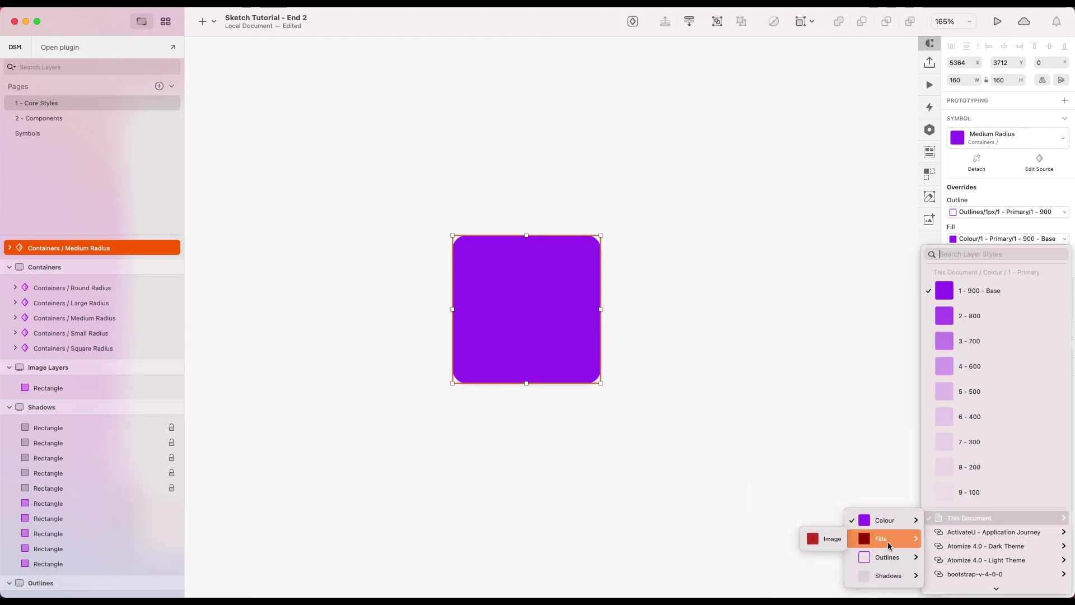
left_click(829, 537)
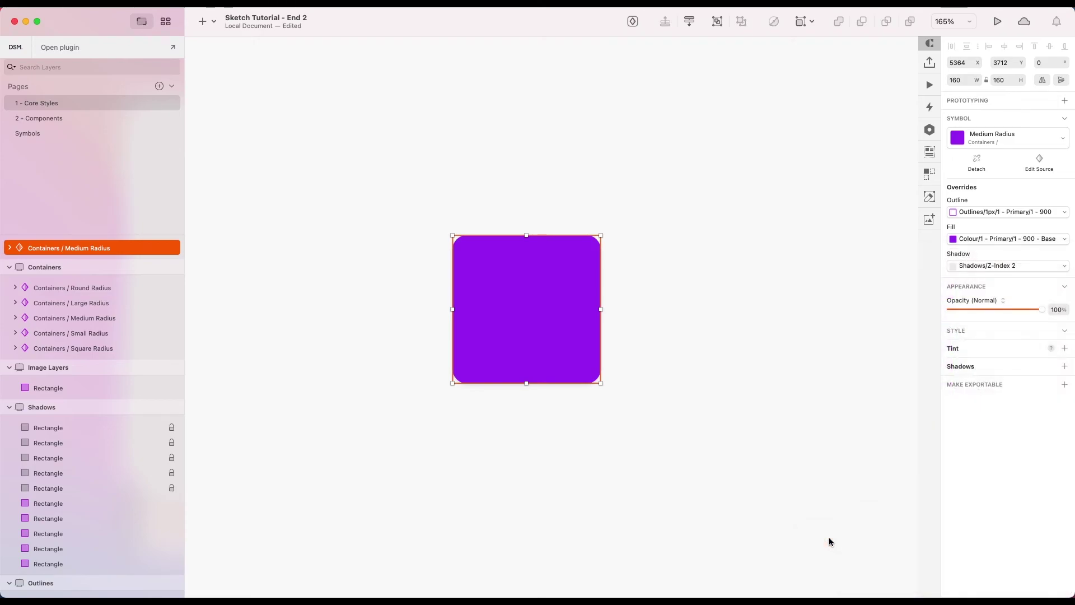
Set the Medium Radius instance's Outline override to Outlines/1px/5 - Dark/2 - 400.
left_click(985, 214)
mouse_move(969, 314)
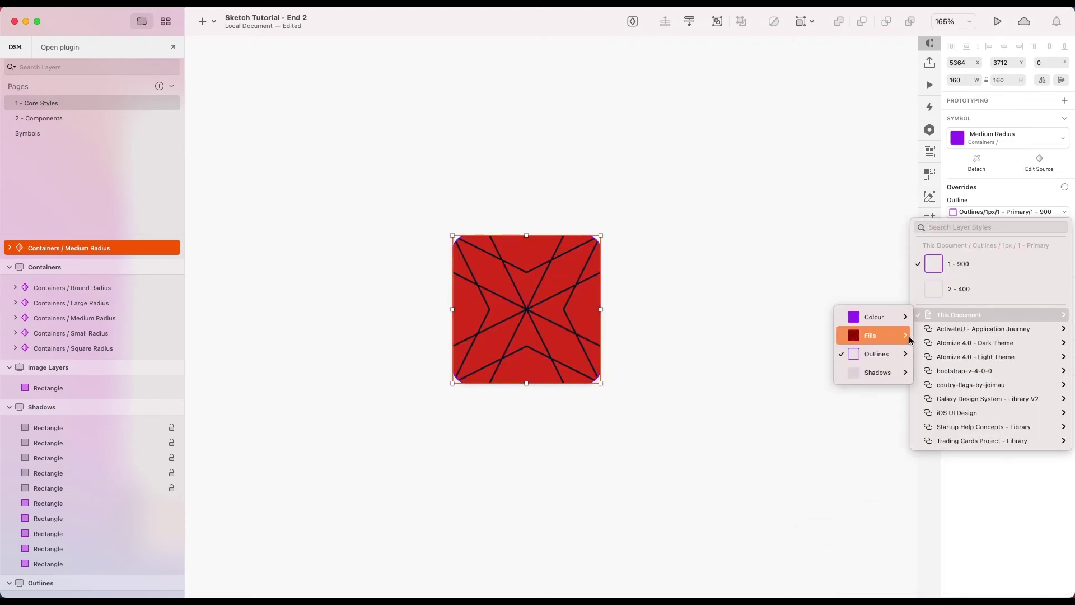
mouse_move(873, 354)
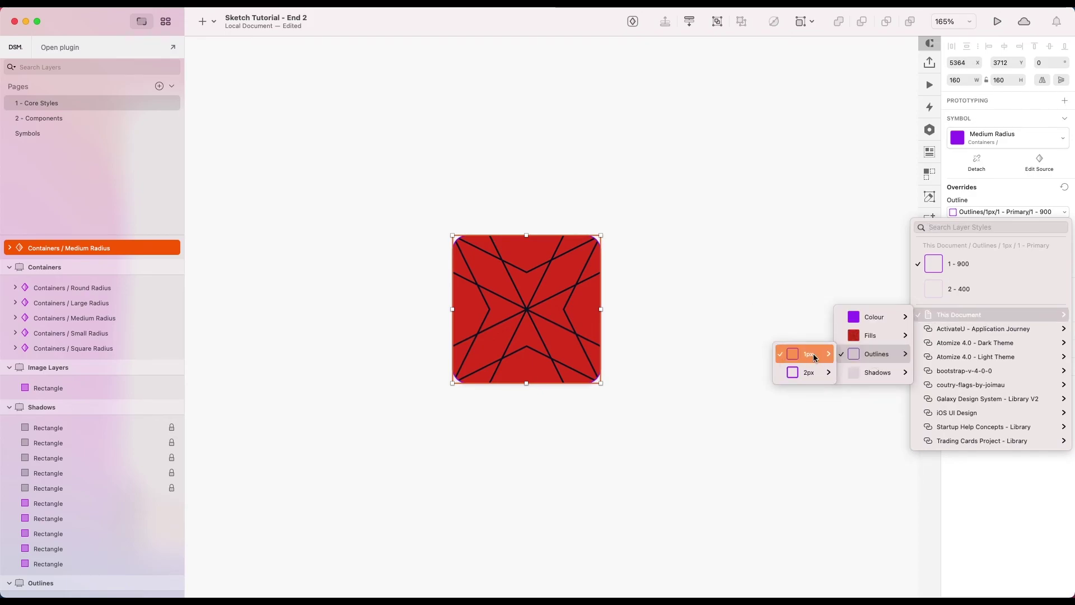
mouse_move(813, 353)
mouse_move(712, 429)
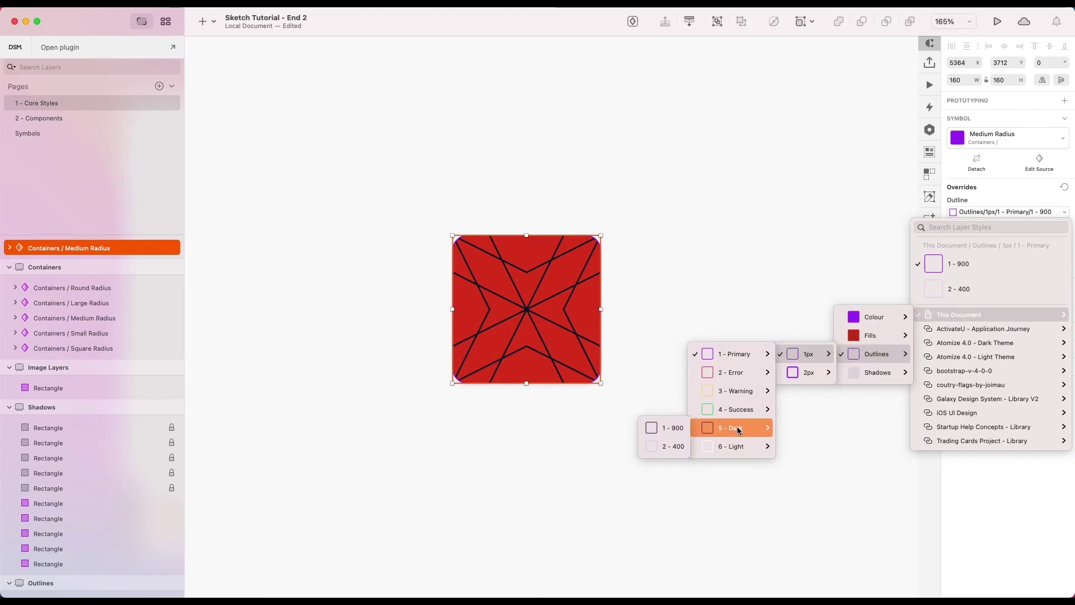
left_click(666, 447)
left_click(698, 352)
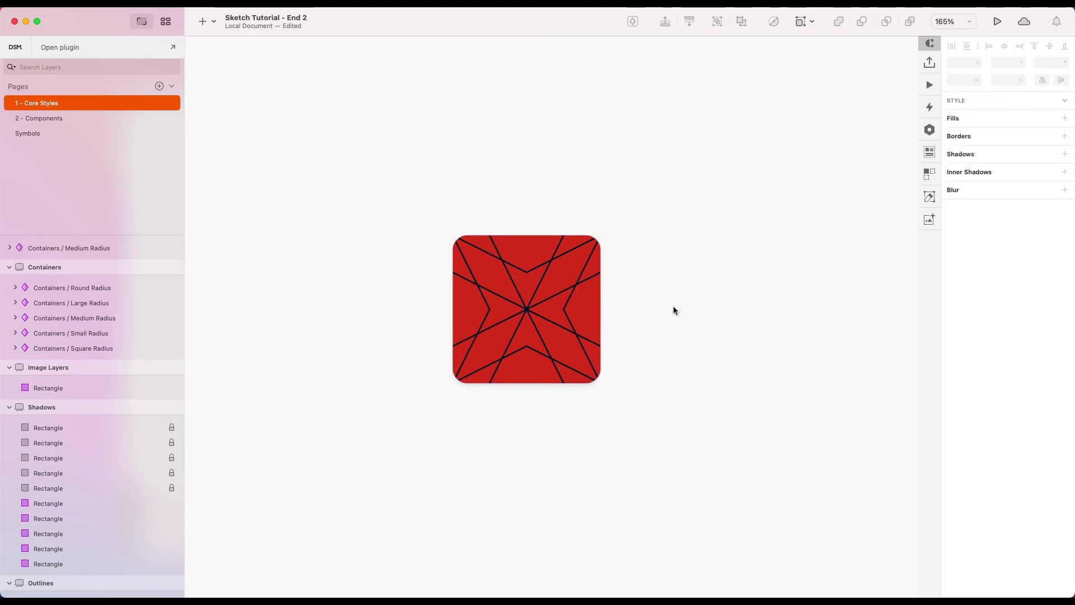
scroll(673, 310, "down", 5)
scroll(667, 298, "up", 5)
Test the image-filled instance's scaling by enlarging it to 221 × 221 and shrinking it to 102 × 102.
left_click(569, 319)
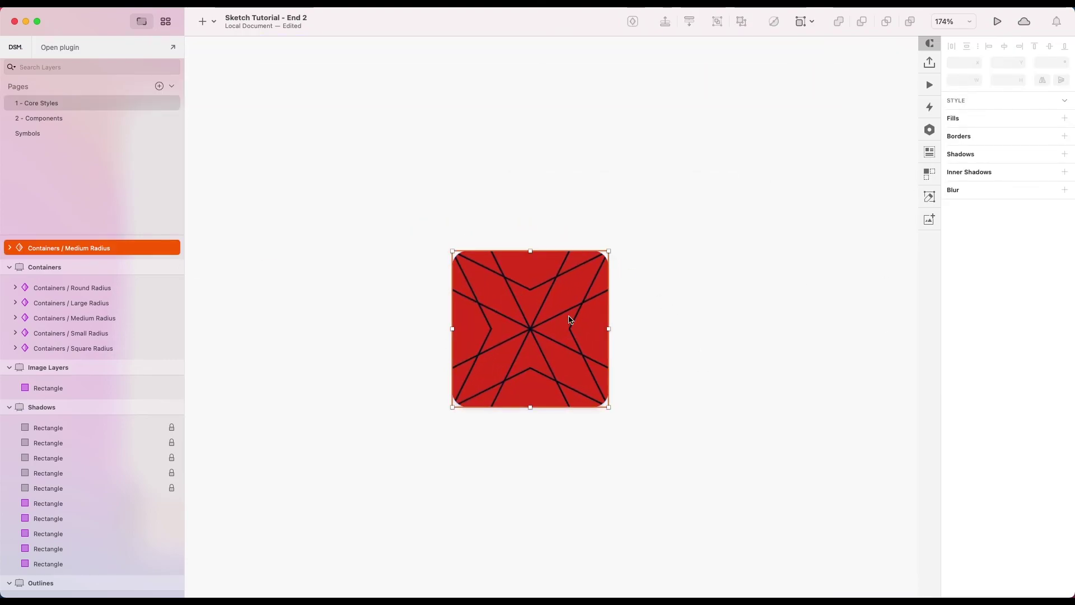
left_click(704, 300)
left_click(571, 313)
left_click_drag(608, 406, 709, 422)
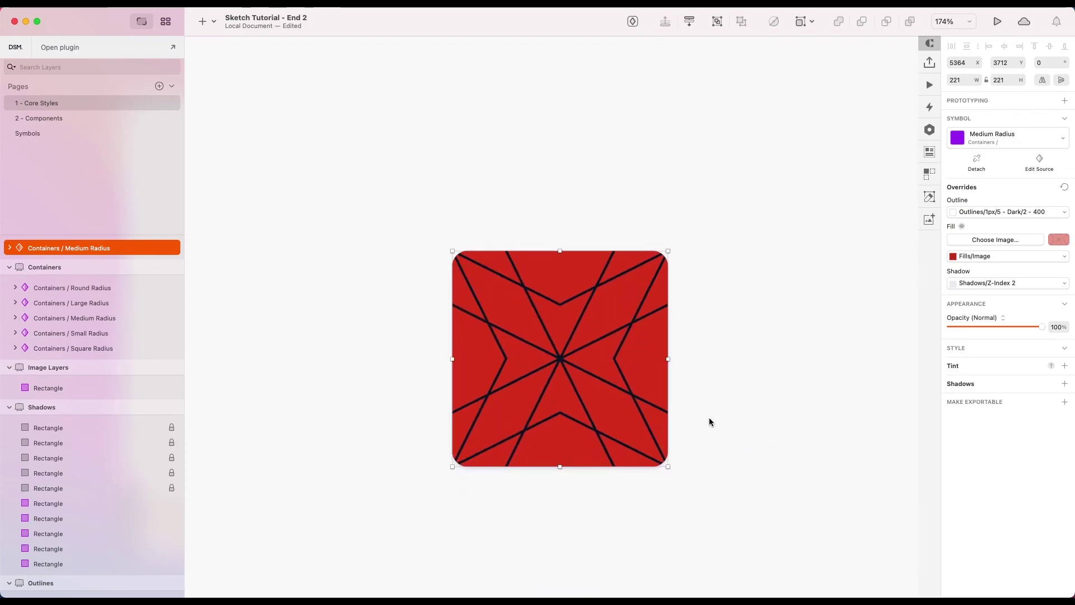
scroll(709, 422, "down", 8)
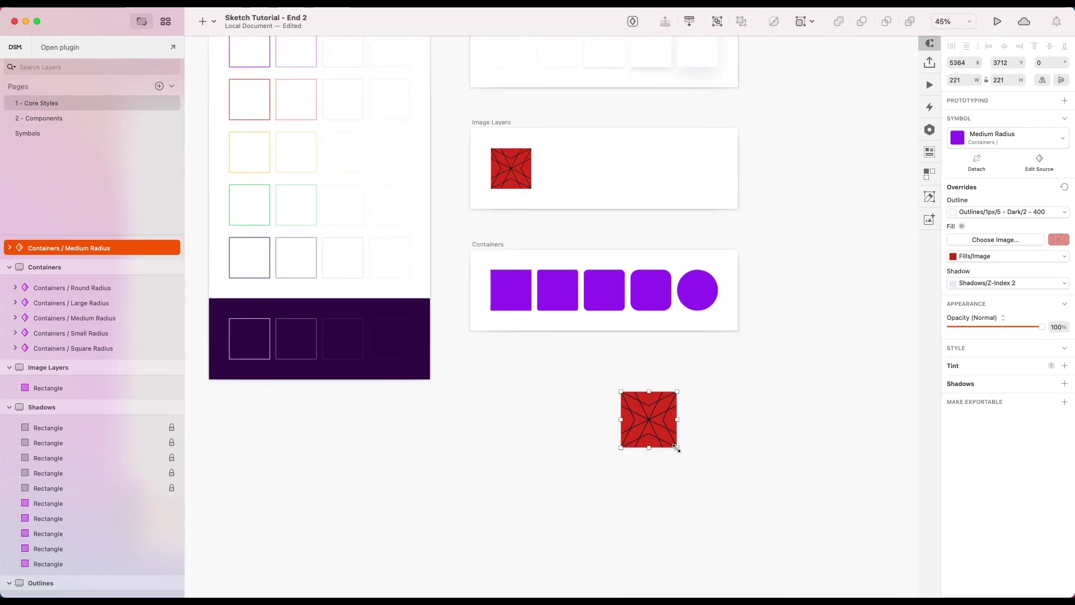
left_click_drag(677, 448, 640, 422)
Rename the Image Layers artboard as Misc.
scroll(640, 423, "up", 4)
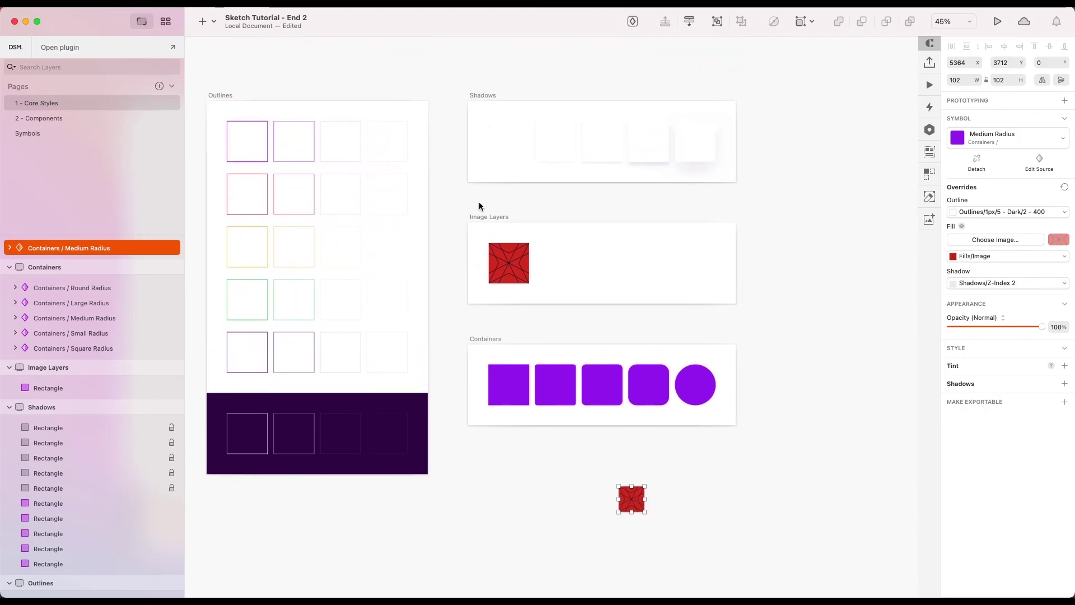
left_click(479, 217)
double_click(92, 367)
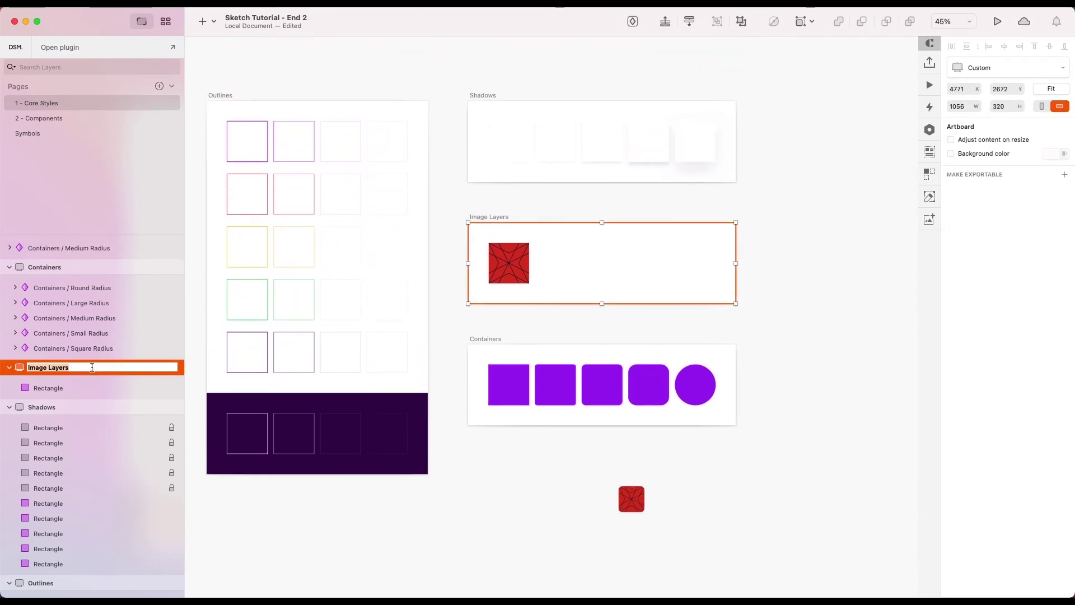
type("Misc")
key("Return")
left_click(477, 329)
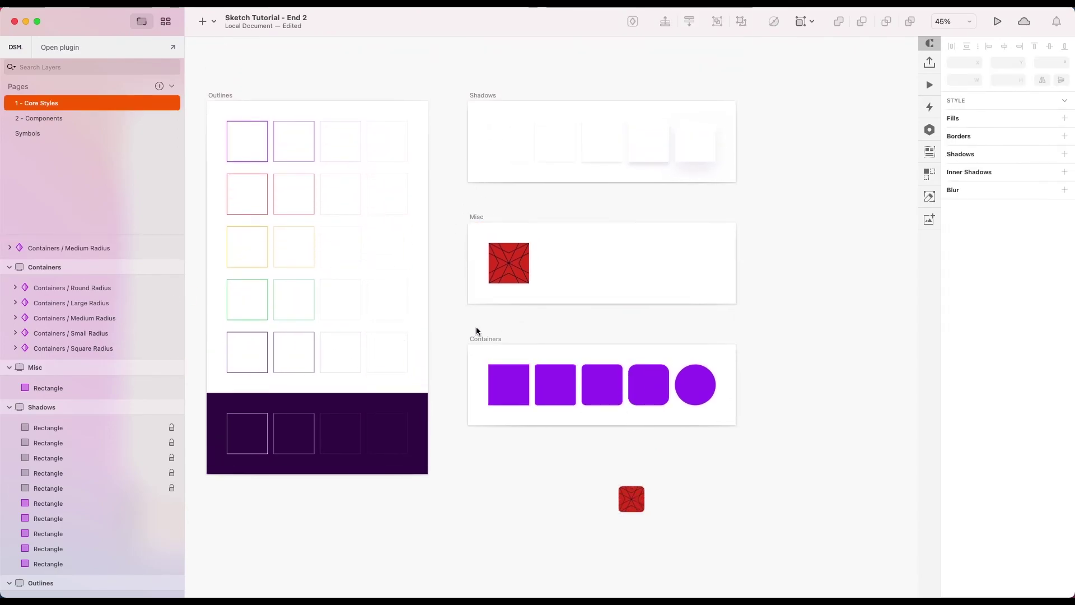
Examine which of this document's layer styles are offered for the Medium Radius instance's Fill and Outline overrides.
scroll(573, 318, "up", 3)
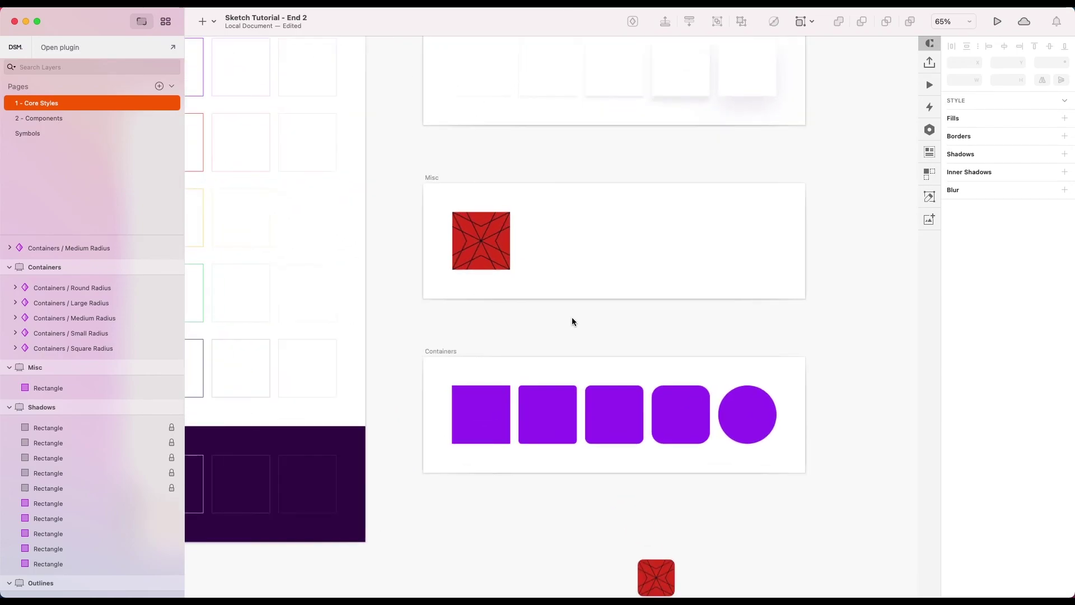
scroll(572, 321, "down", 3)
left_click(620, 518)
scroll(691, 517, "down", 1)
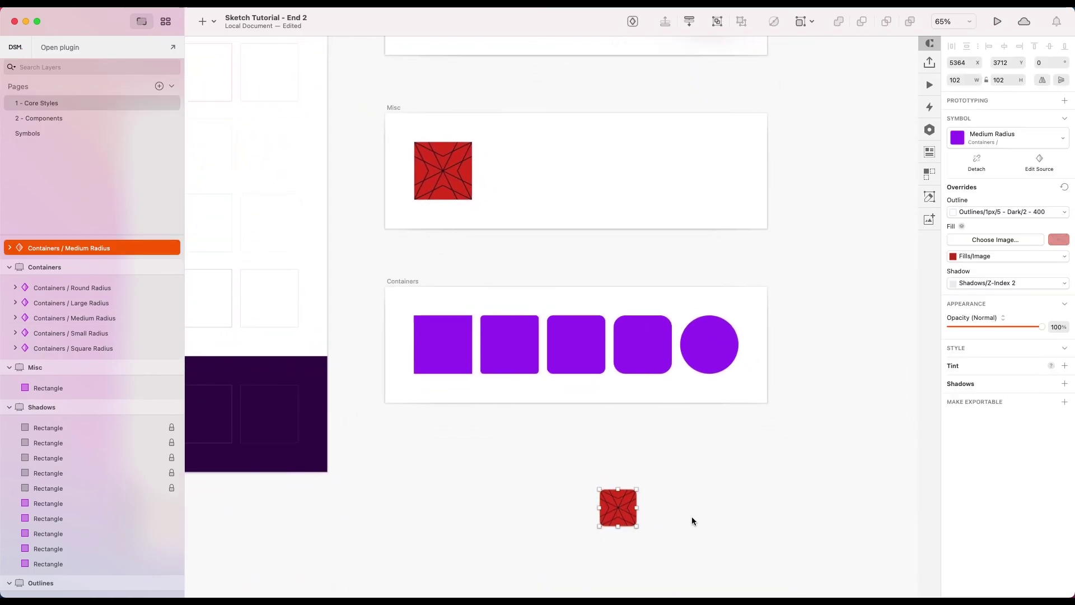
left_click(962, 257)
mouse_move(961, 332)
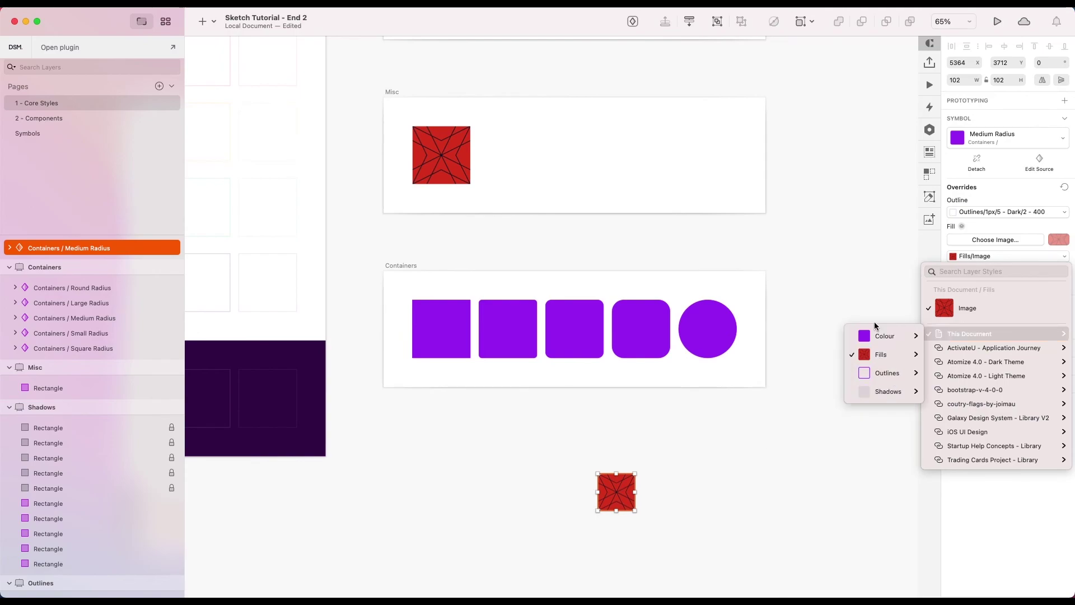
left_click(979, 255)
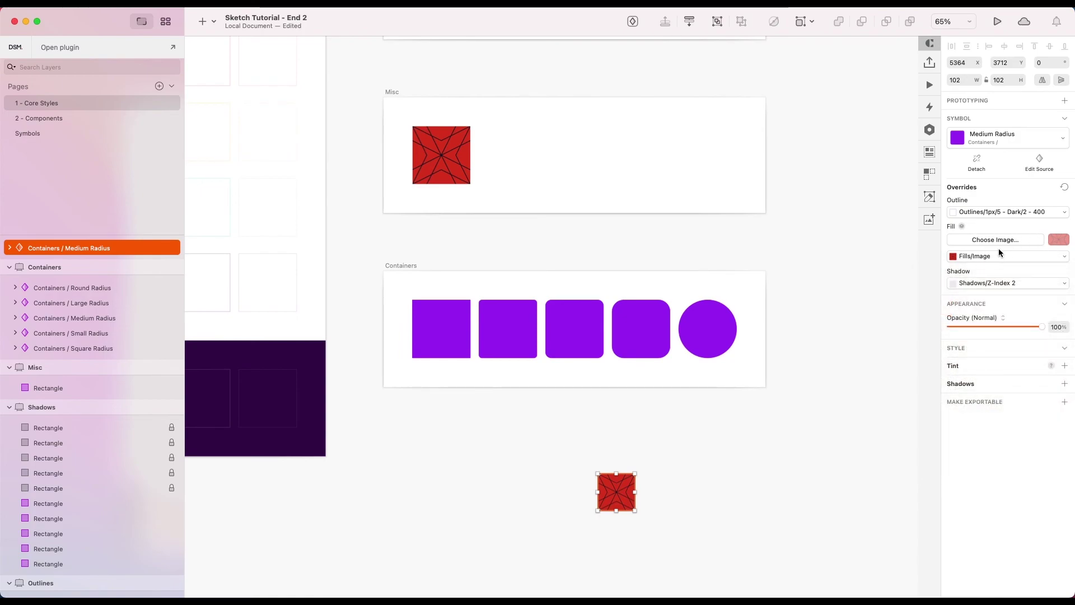
left_click(1000, 212)
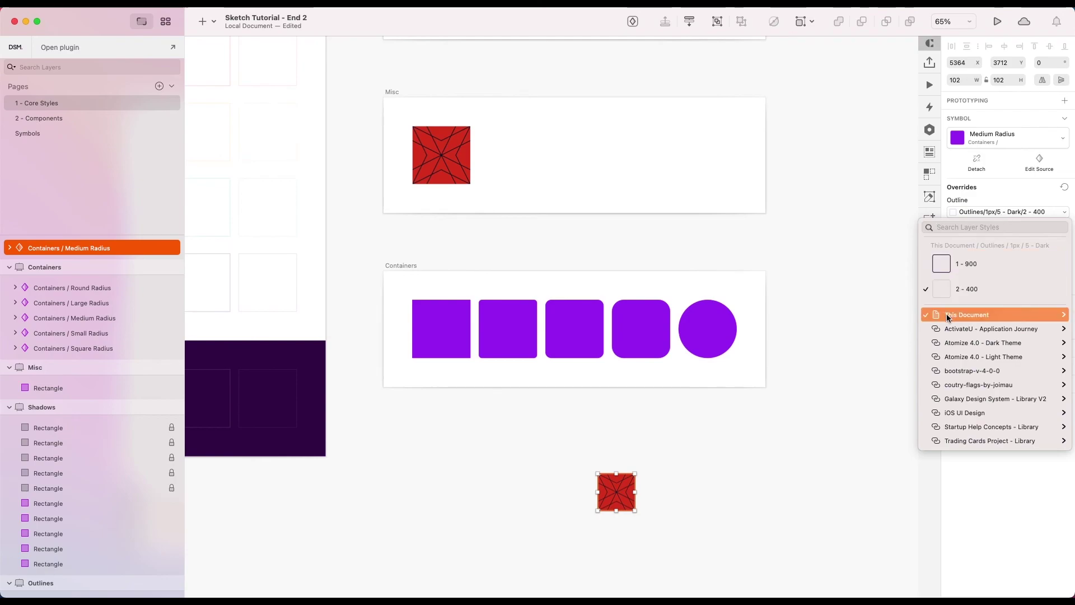
mouse_move(952, 315)
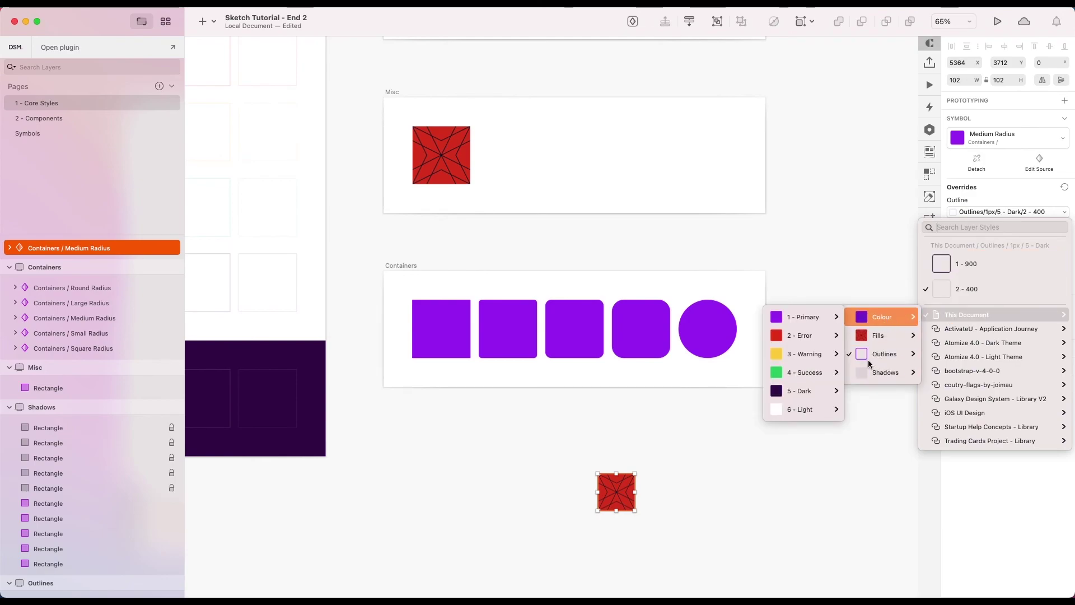
mouse_move(881, 318)
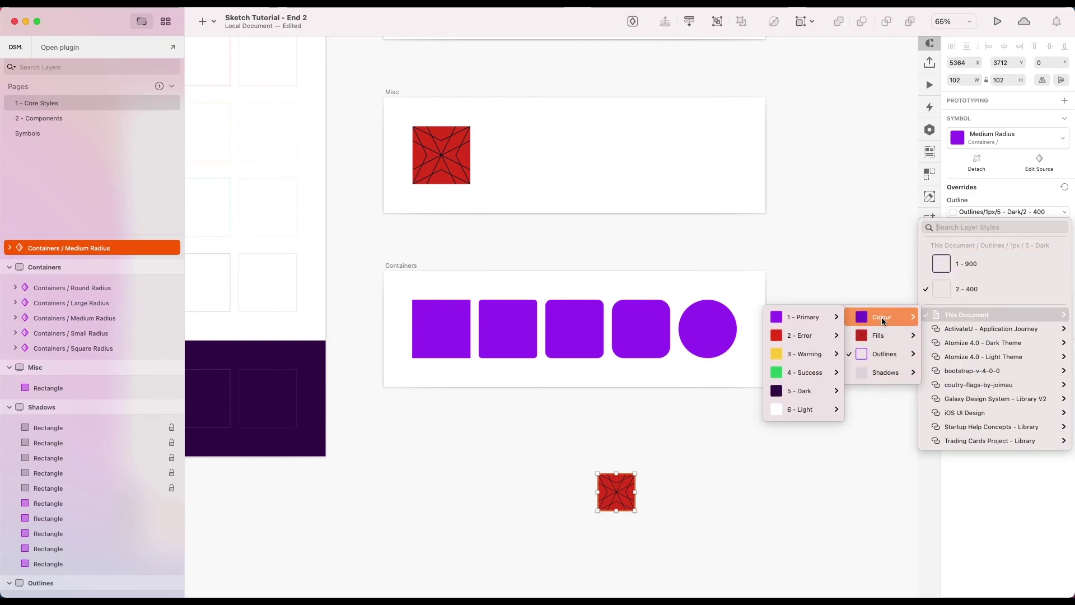
left_click(862, 274)
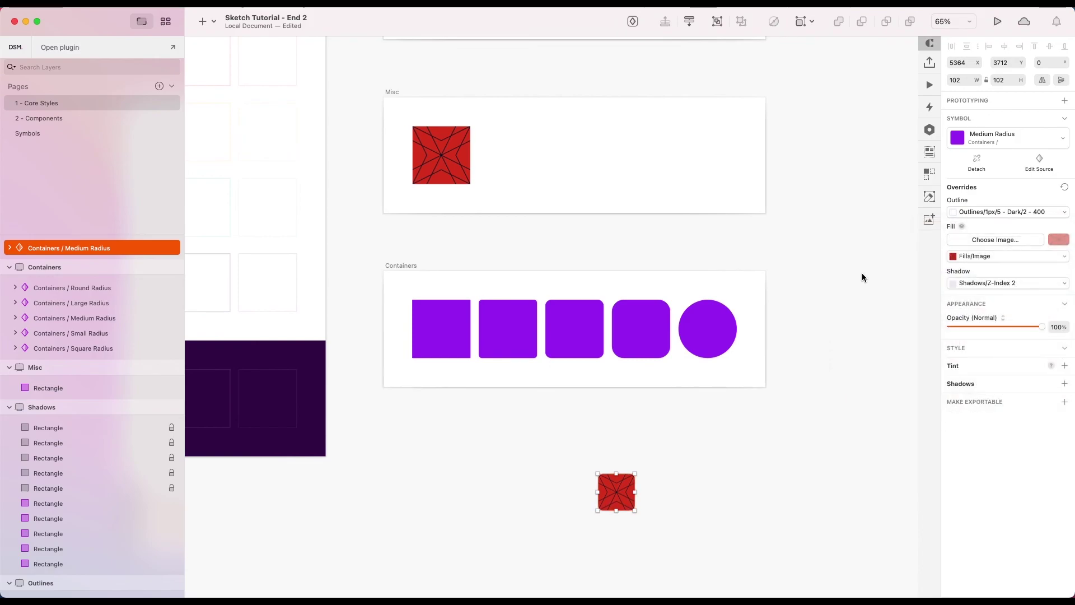
Duplicate the image-filled rectangle in the Misc artboard and place the copy beside it at X 264, Y 80.
left_click(452, 168)
left_click_drag(477, 166, 519, 168)
left_click(573, 173)
left_click(519, 169)
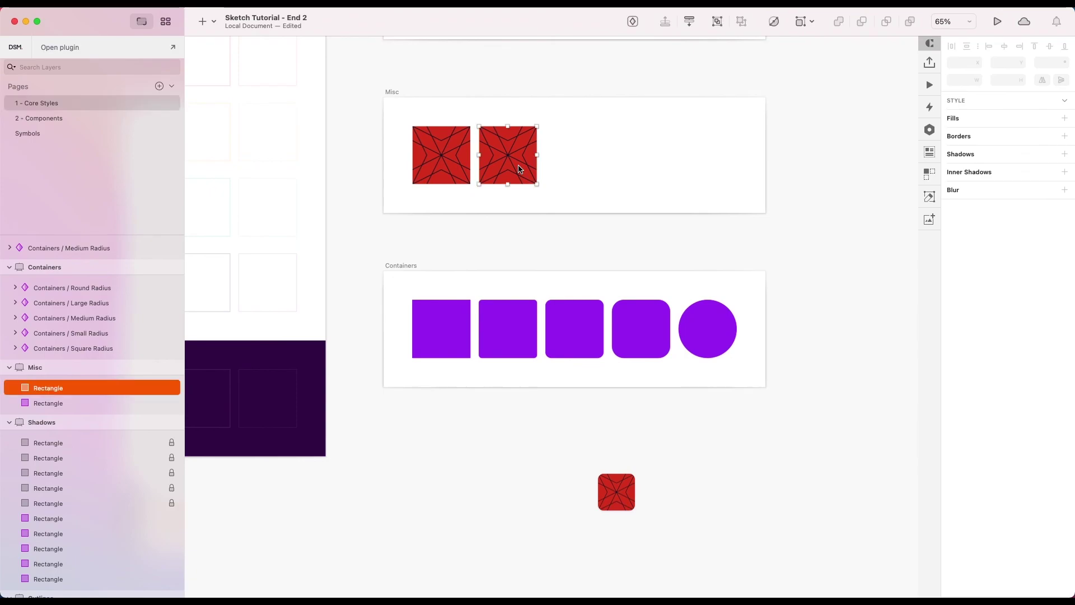
Remove the image fill from the duplicated Misc rectangle and detach it from the Fills/Image style.
left_click(949, 360)
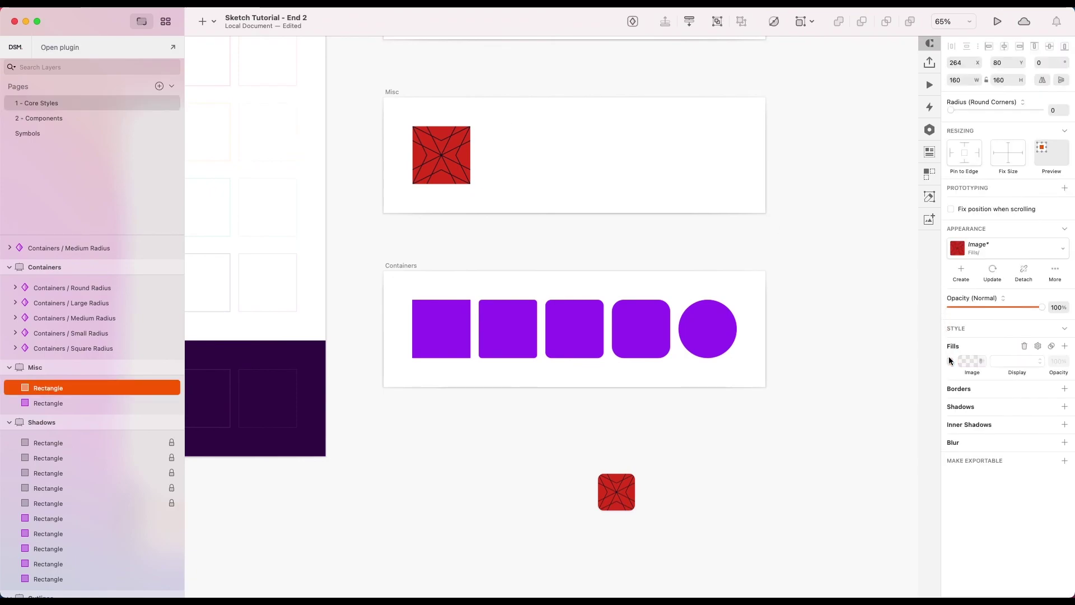
left_click(1024, 346)
left_click(1024, 269)
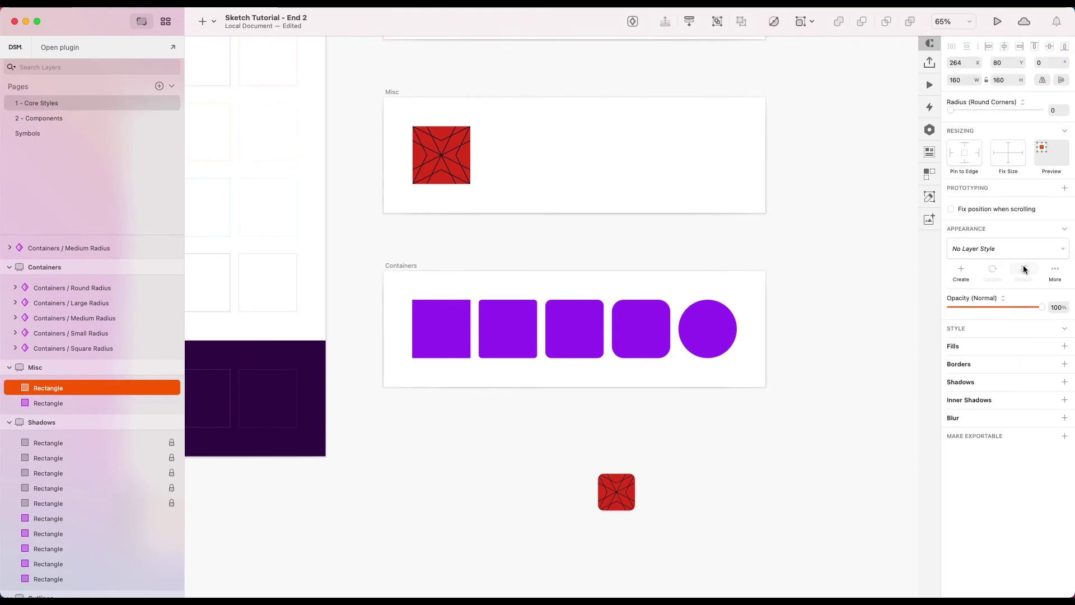
Create a layer style named *None from the empty Misc rectangle.
left_click(961, 271)
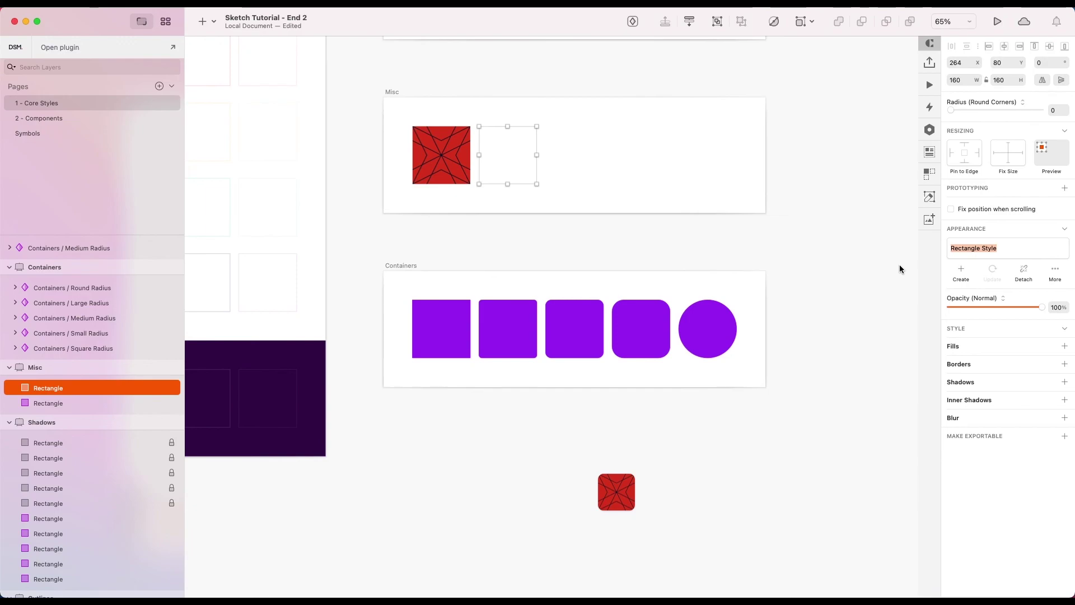
type("*None")
left_click(954, 248)
left_click(969, 248)
key("Return")
Set the Outline override of the Medium Radius instance below the Containers artboard to *None.
left_click(616, 491)
left_click(982, 212)
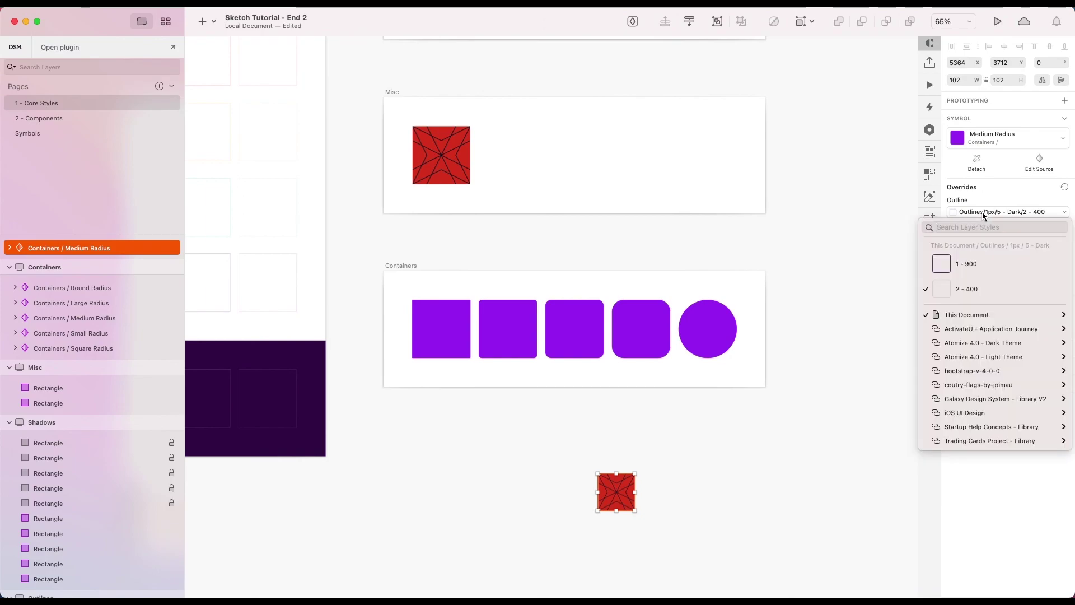
mouse_move(957, 315)
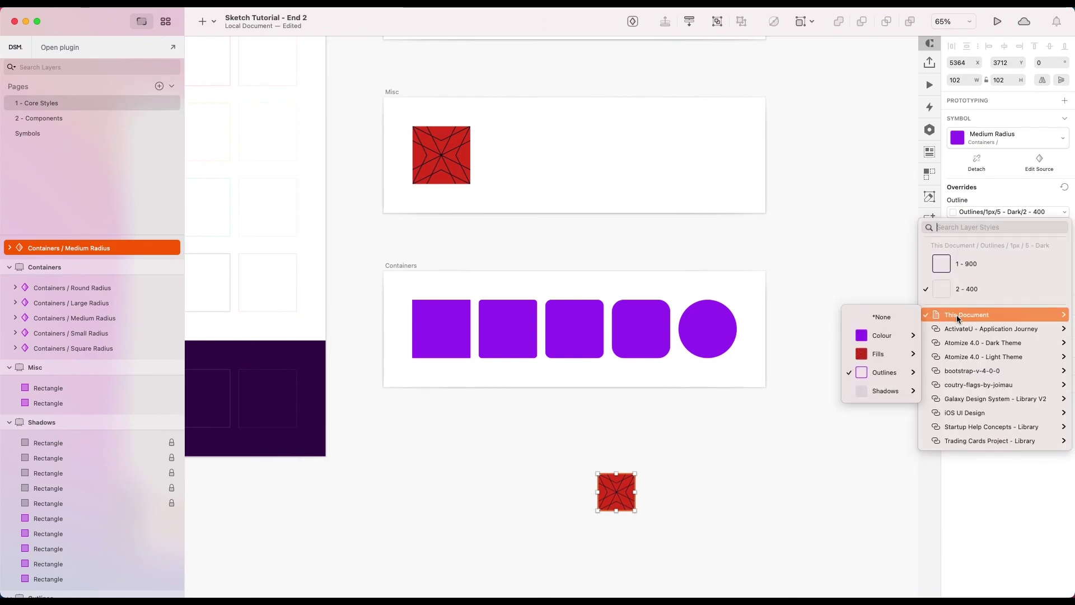
left_click(892, 316)
scroll(804, 444, "down", 3)
scroll(804, 443, "right", 1)
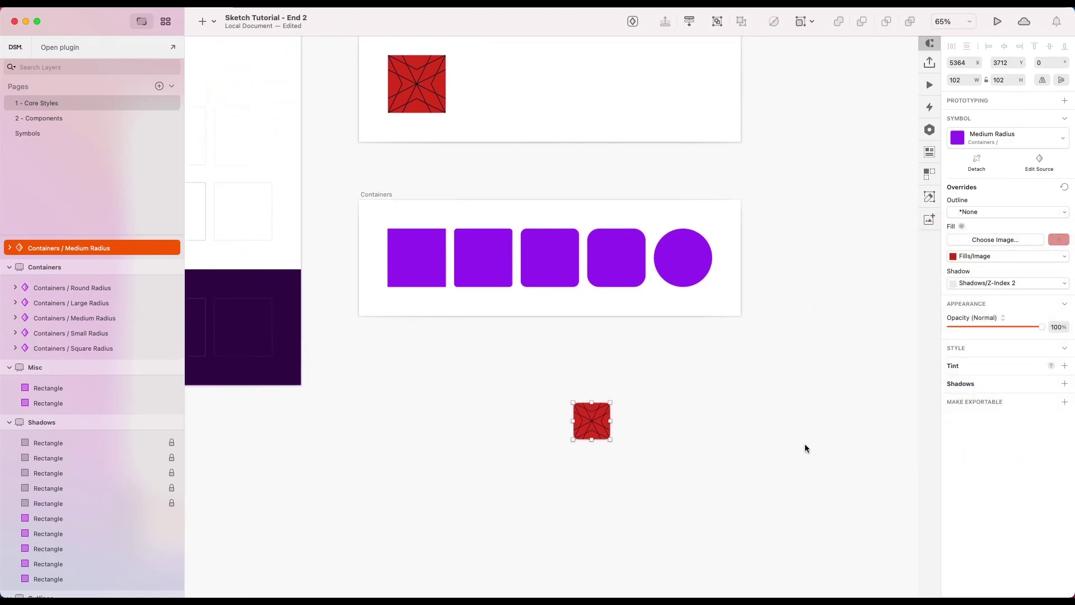
scroll(665, 442, "up", 5)
scroll(665, 442, "down", 2)
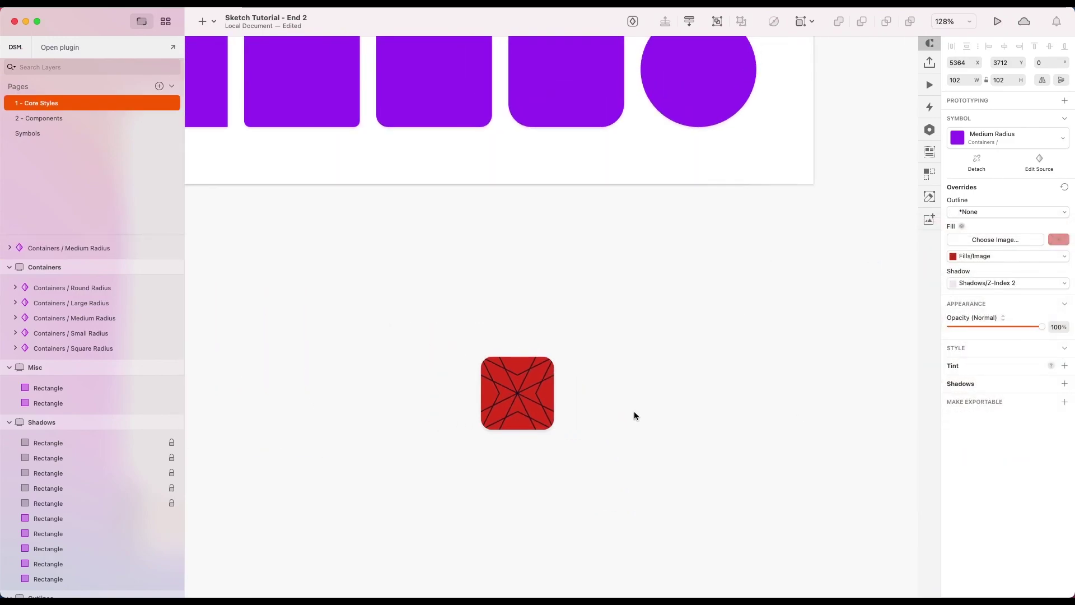
Move the Medium Radius instance closer to the Containers artboard at X 5313, Y 3624 and enlarge it to 138 × 138.
left_click(542, 405)
scroll(542, 404, "down", 4)
left_click_drag(542, 412, 579, 406)
scroll(523, 382, "up", 4)
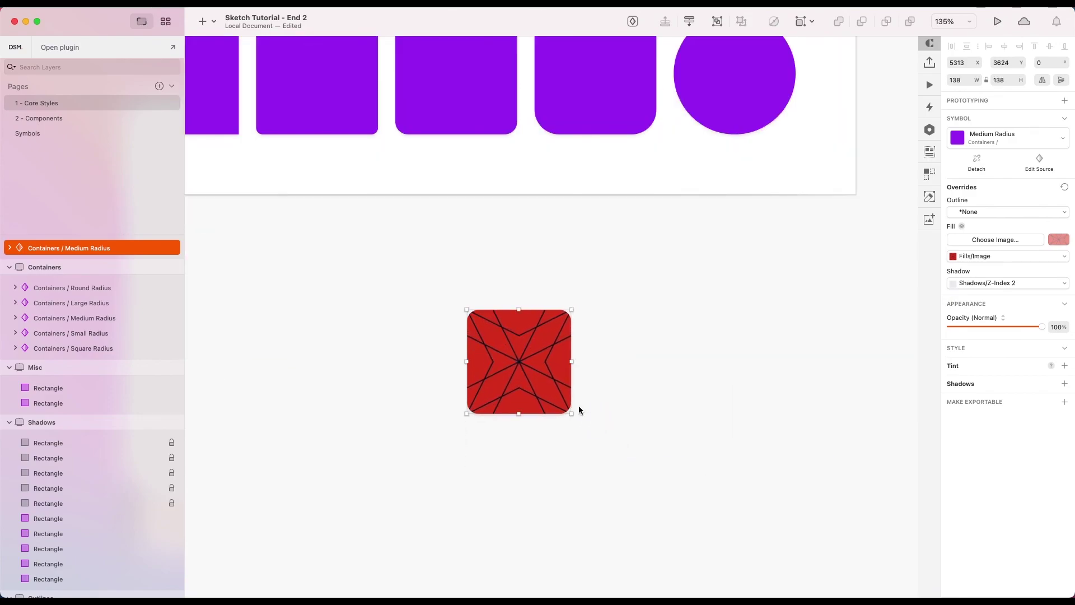
Change the Medium Radius instance's Fill override to a base colour style from Colour/2 - Error.
scroll(579, 409, "down", 6)
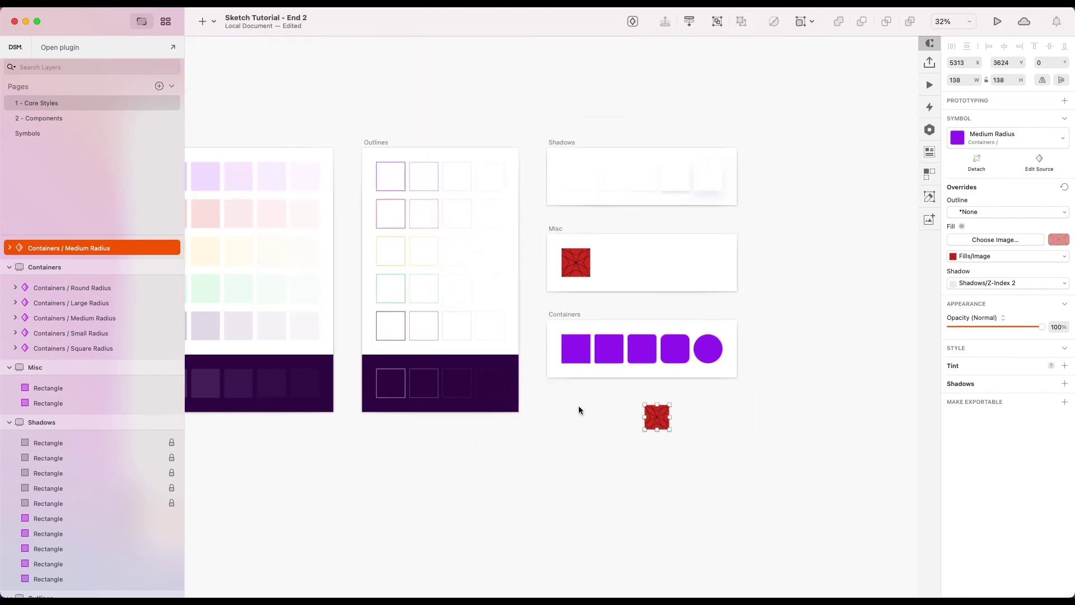
scroll(579, 409, "down", 1)
scroll(579, 408, "left", 3)
scroll(579, 408, "right", 4)
scroll(602, 406, "up", 5)
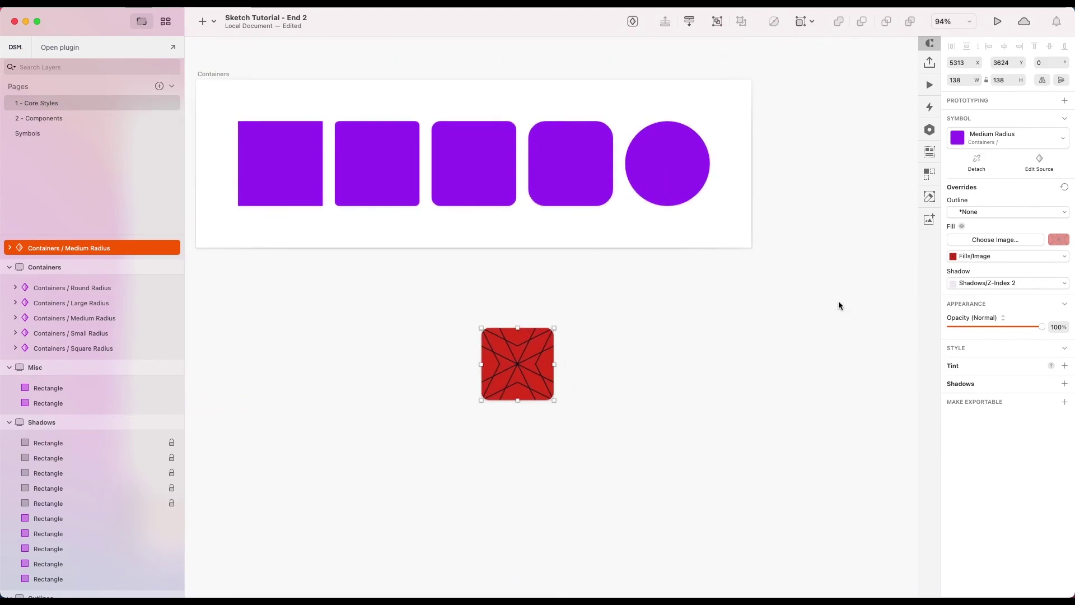
left_click(974, 256)
mouse_move(968, 333)
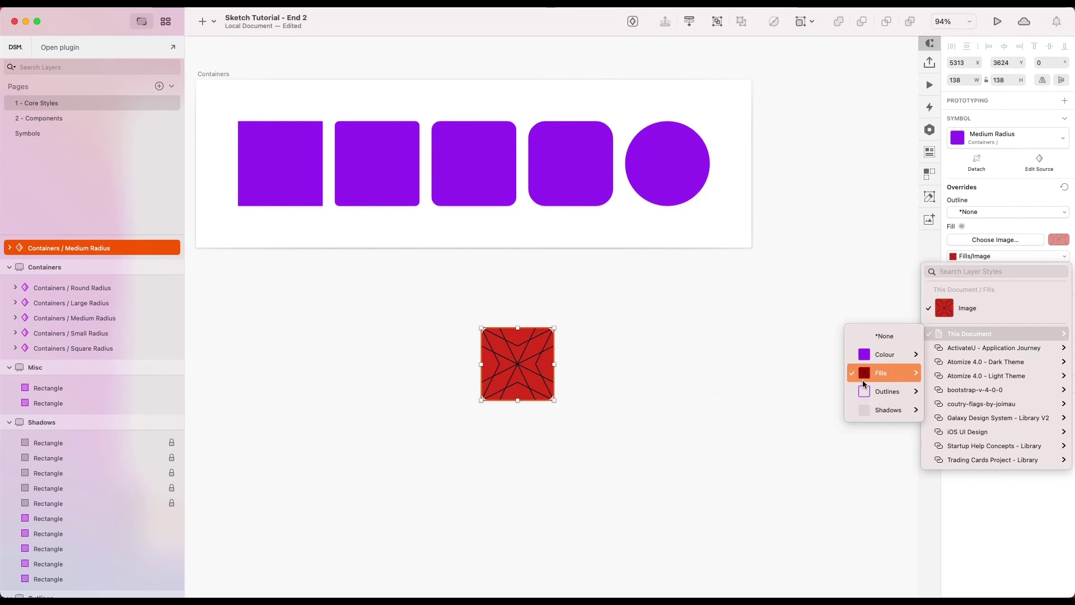
mouse_move(883, 355)
mouse_move(805, 374)
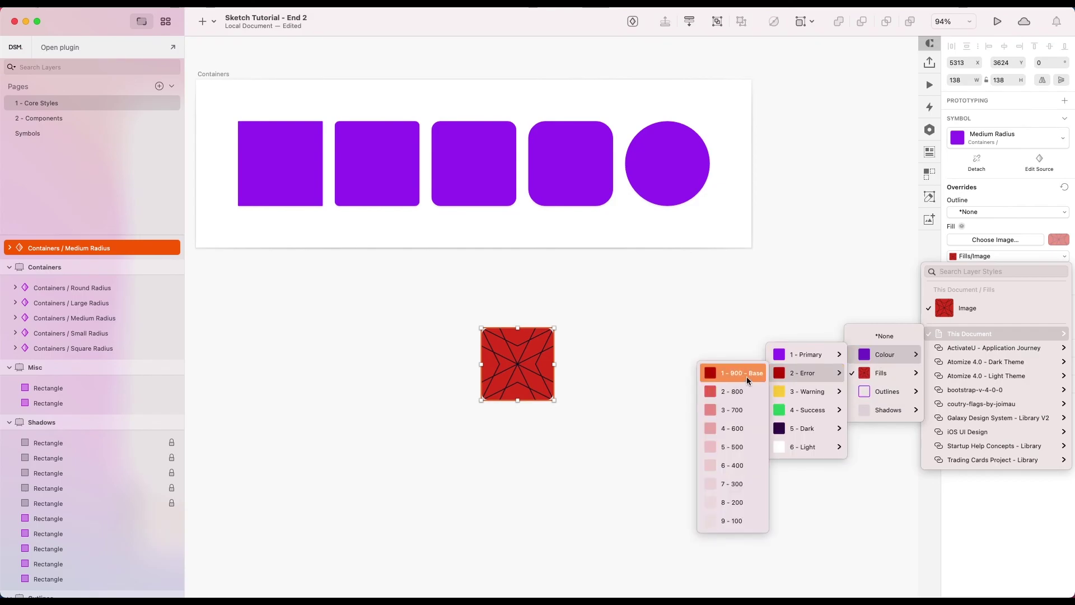